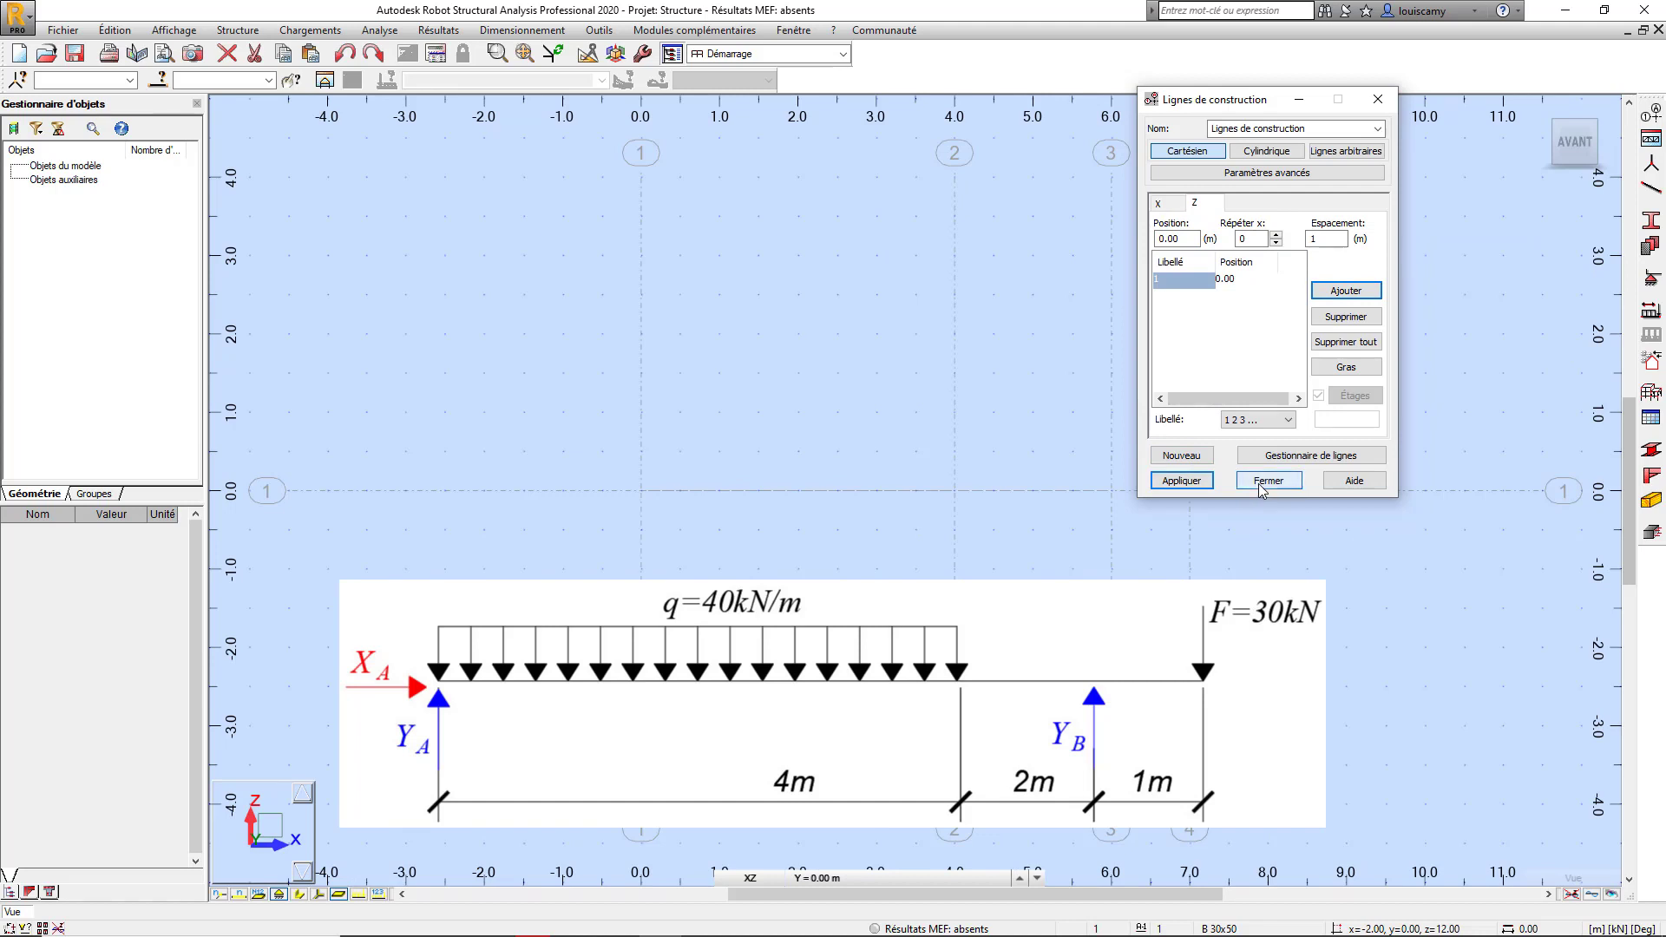
Step: Close the construction lines setup and draw three IPE 100 bars end to end along Z = 0, spanning grid lines 1-2, 2-3 and 3-4
left_click(1268, 479)
middle_click_drag(1256, 511, 1243, 345)
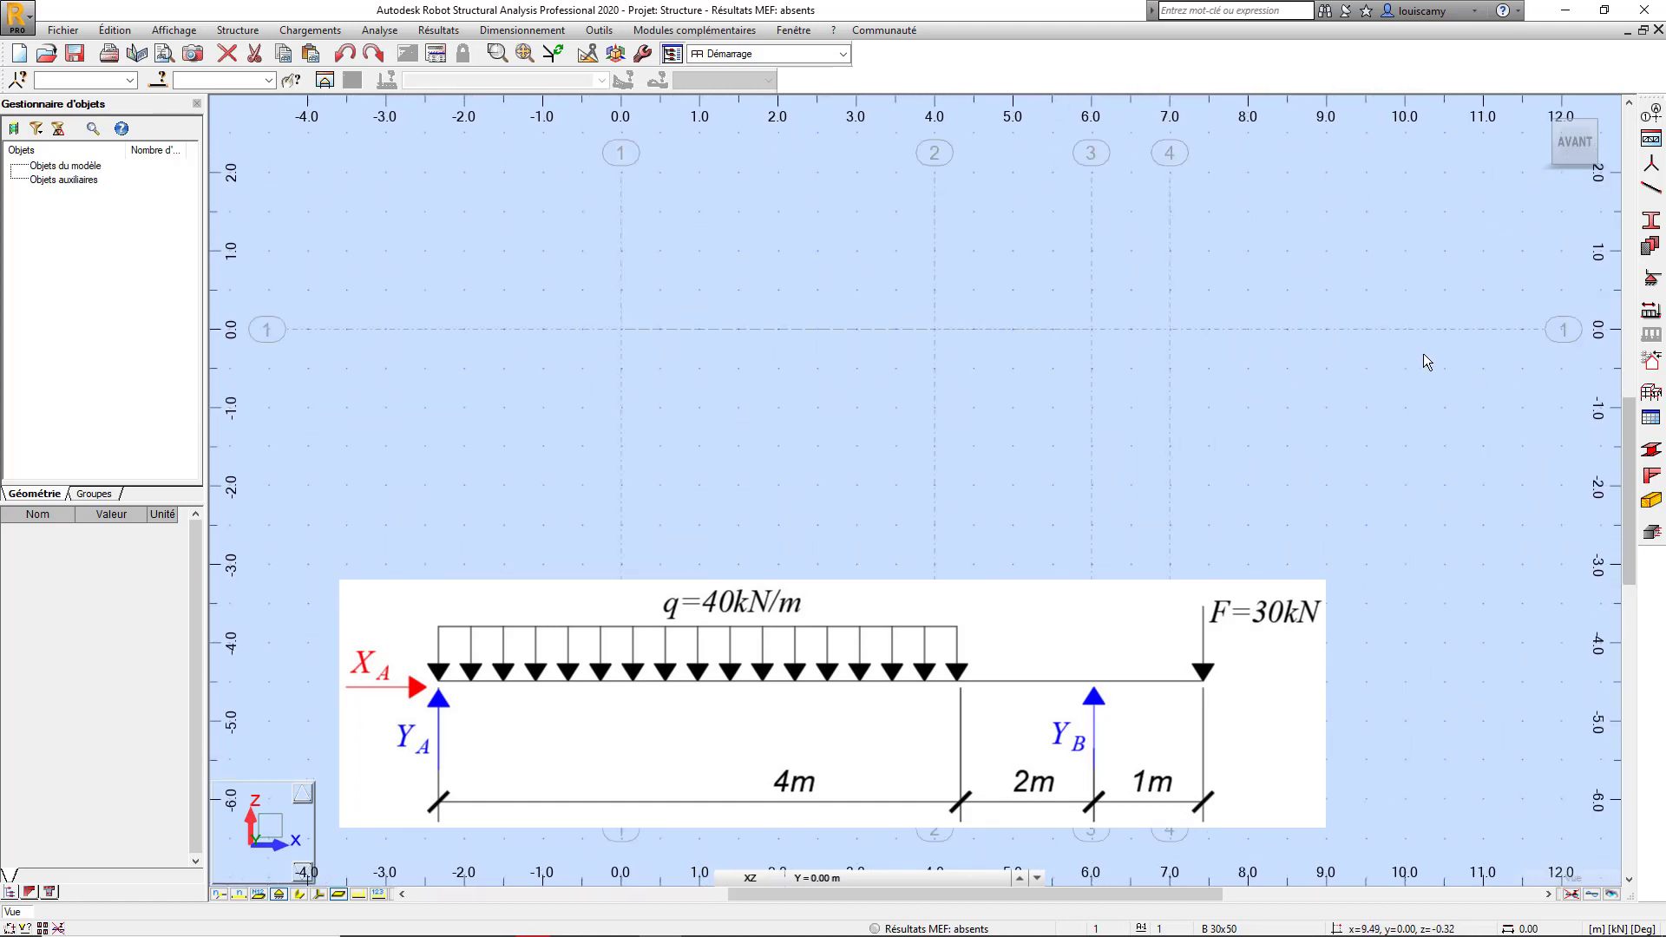
left_click(1652, 190)
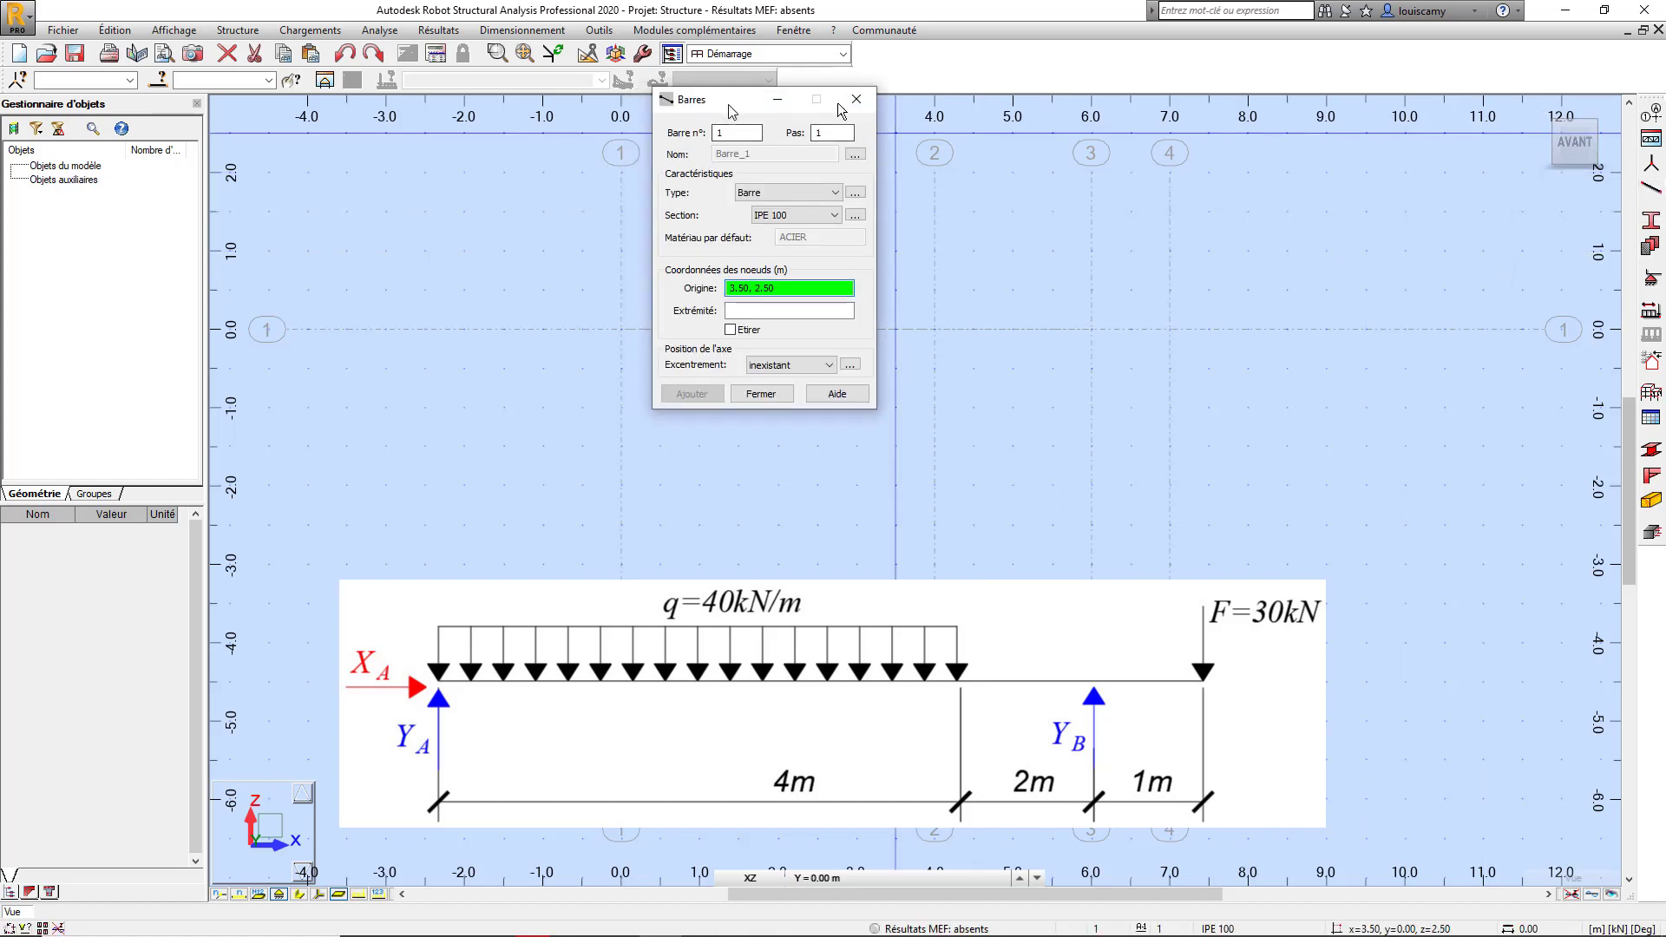
left_click_drag(732, 109, 1396, 29)
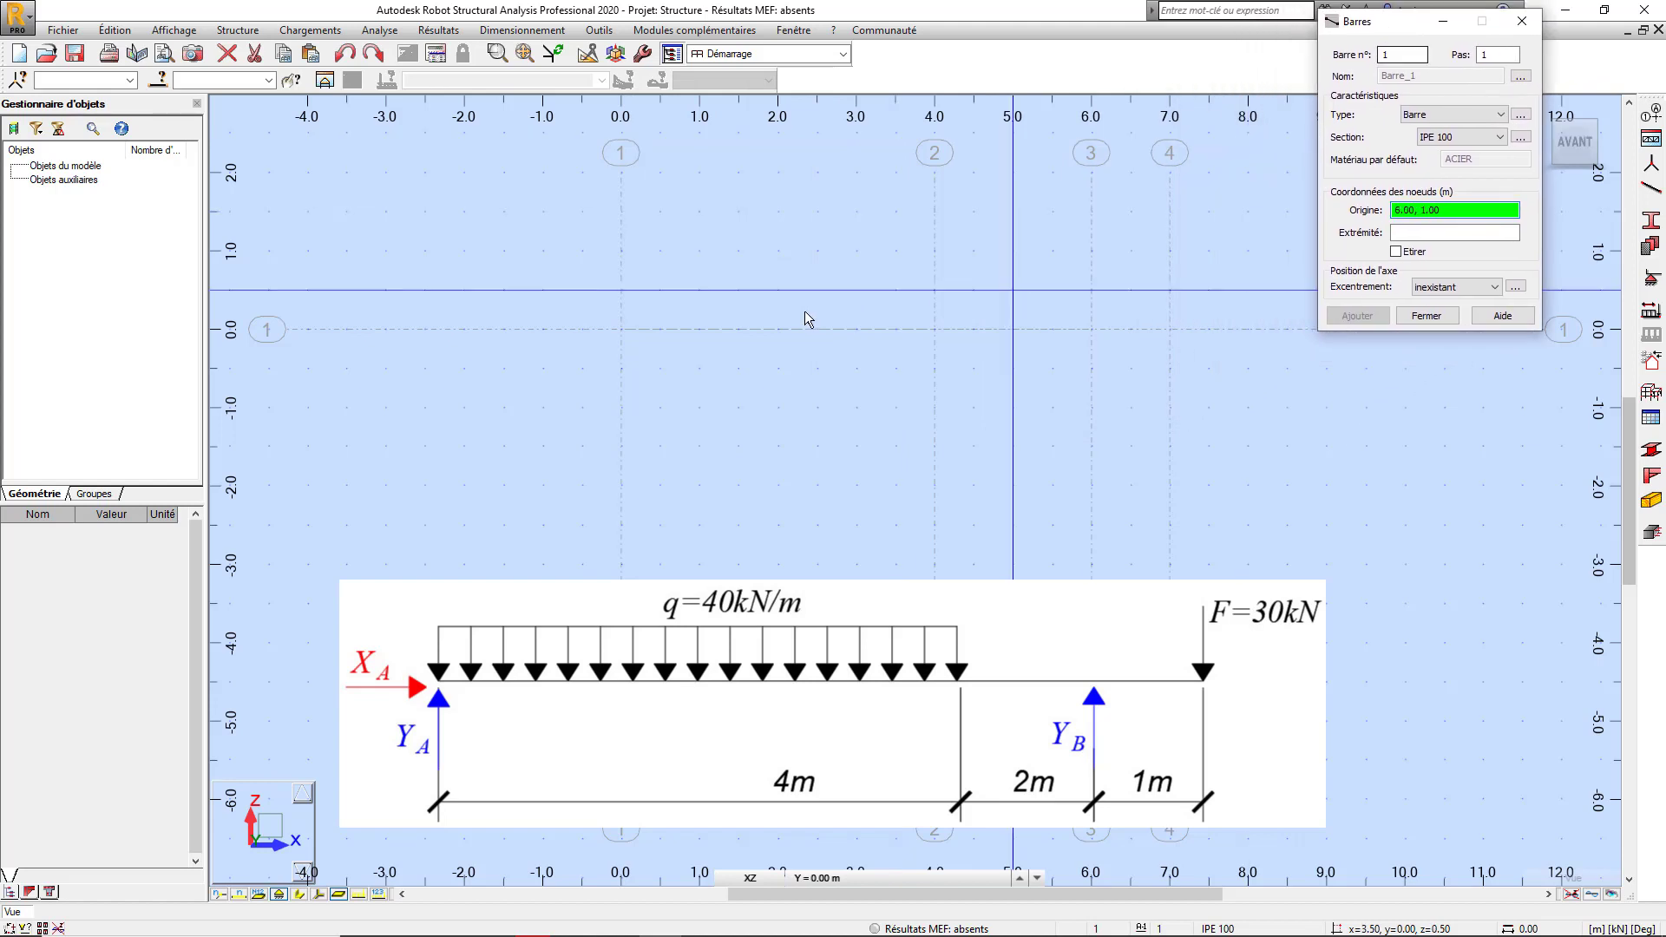
left_click(629, 332)
left_click(932, 334)
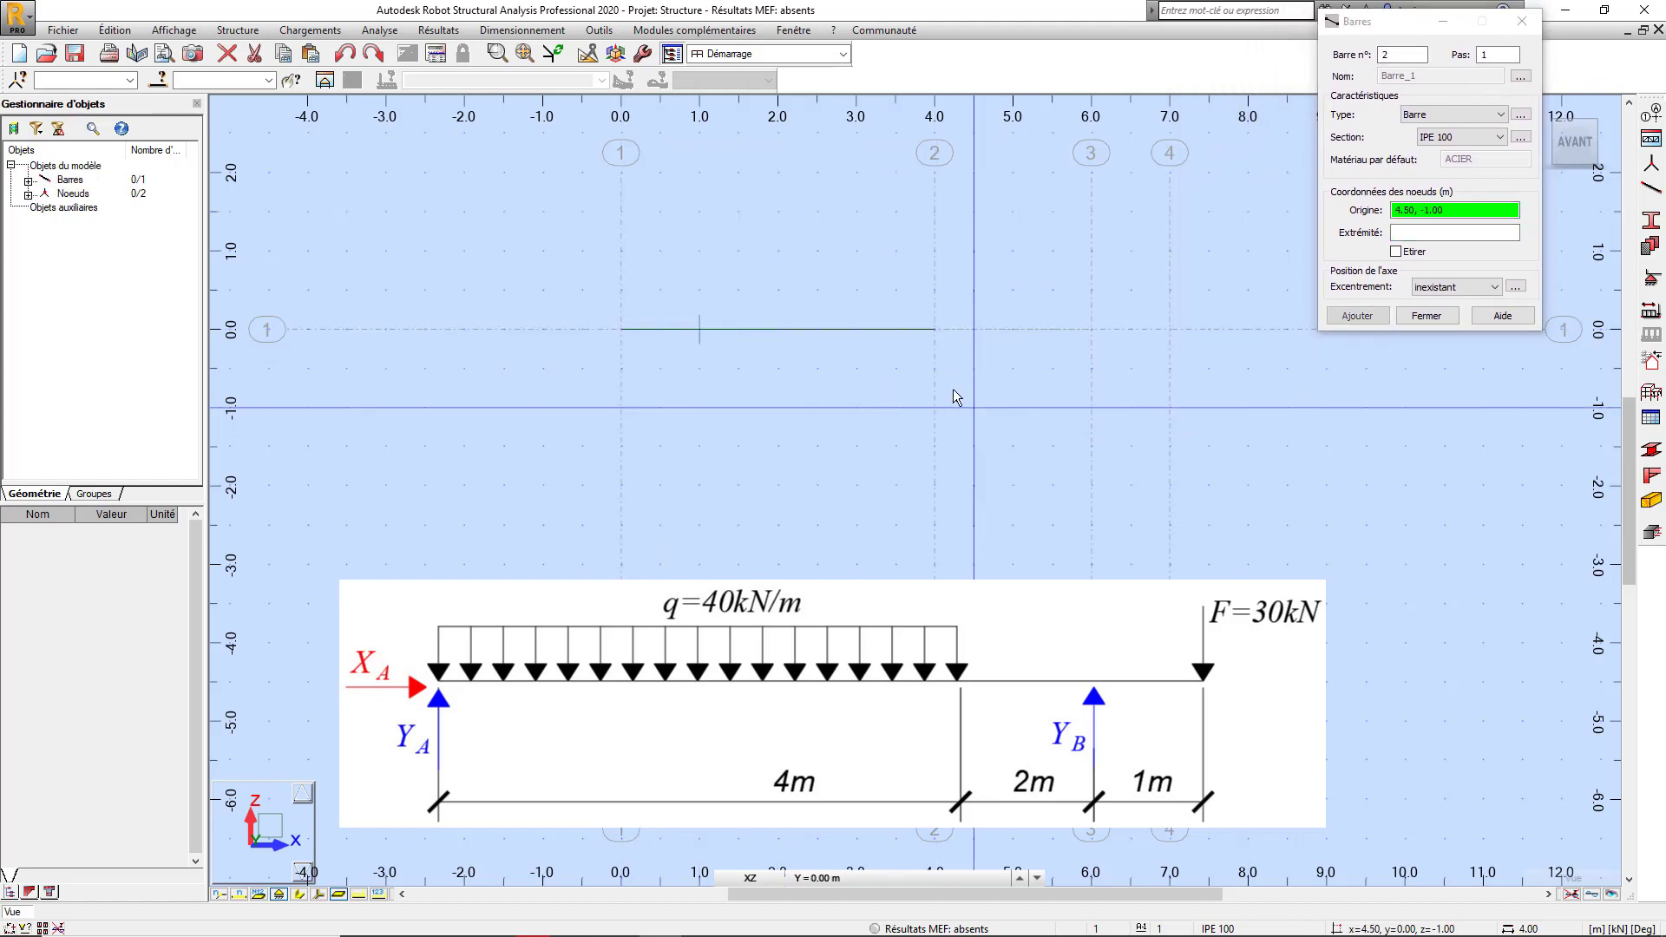
left_click(936, 335)
left_click(1092, 329)
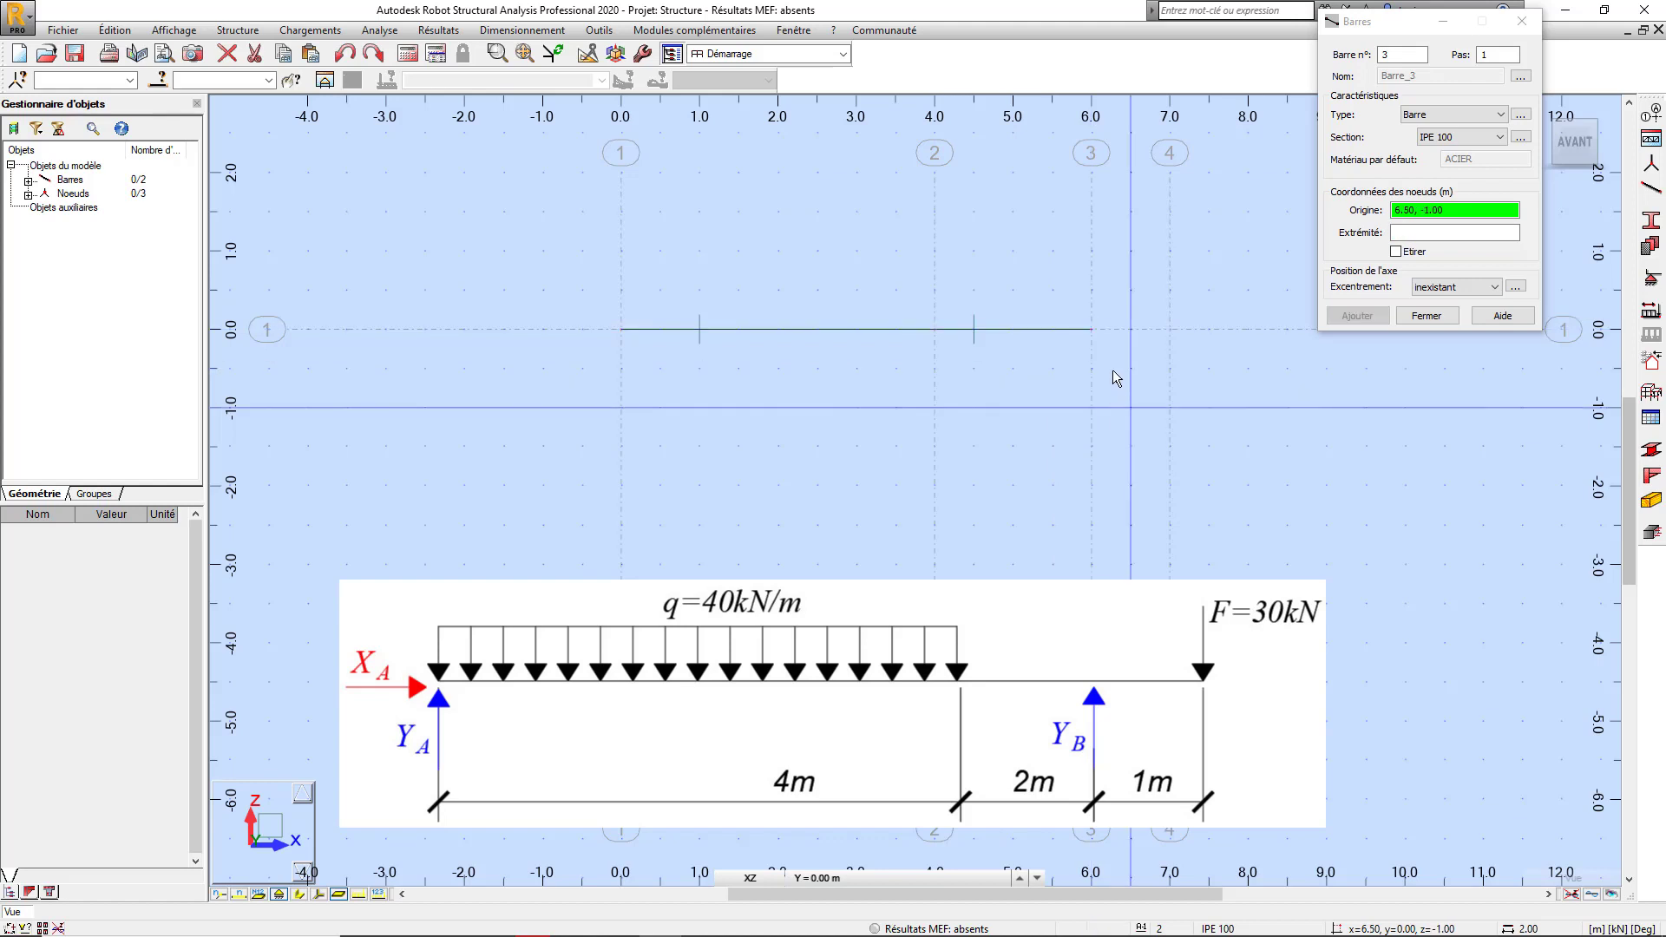
left_click(1096, 338)
left_click(1170, 340)
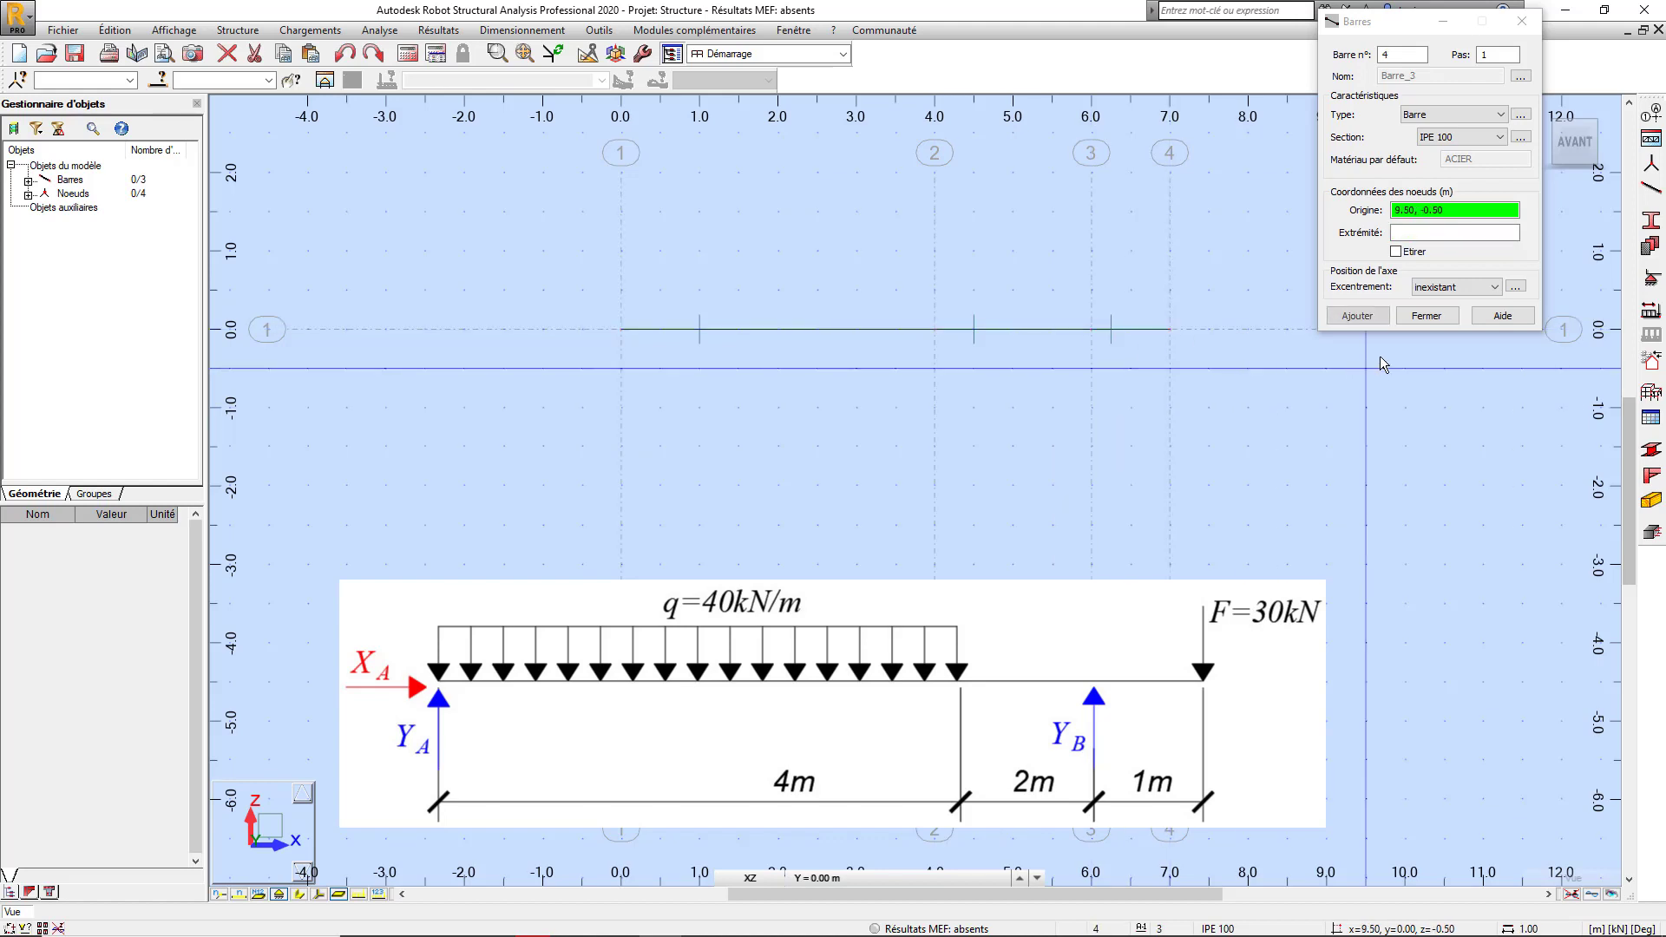
left_click(1428, 315)
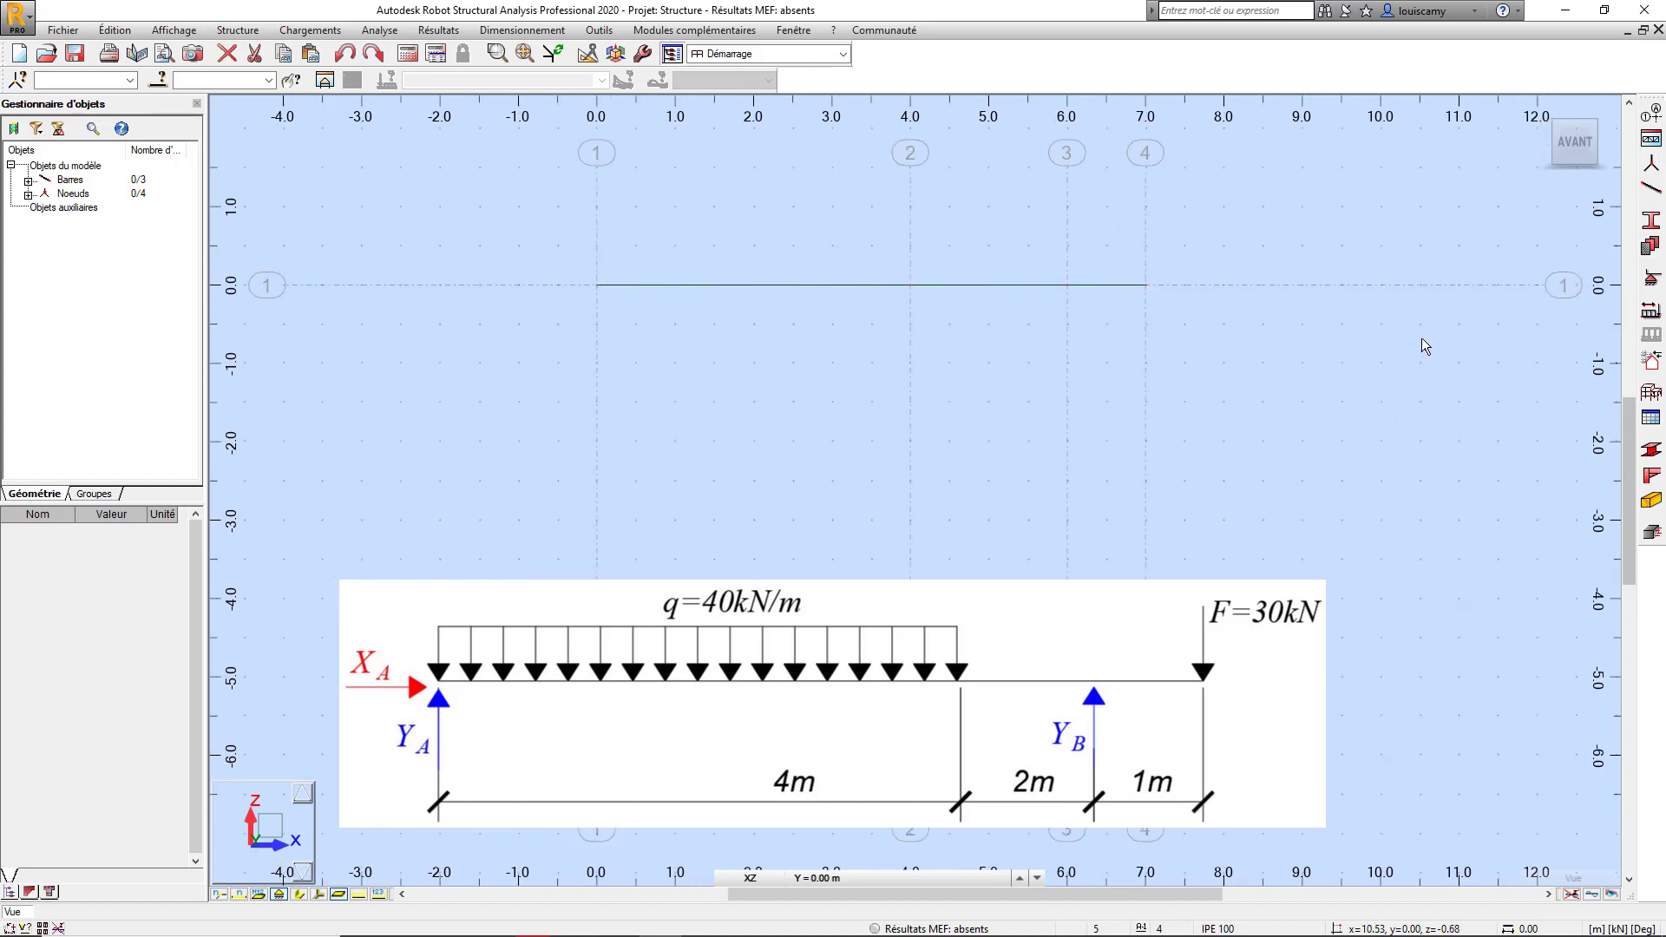
Step: Assign a Rotule support to the beam node on grid line 1 and an Appui simple support to the node on grid line 3
left_click(1652, 282)
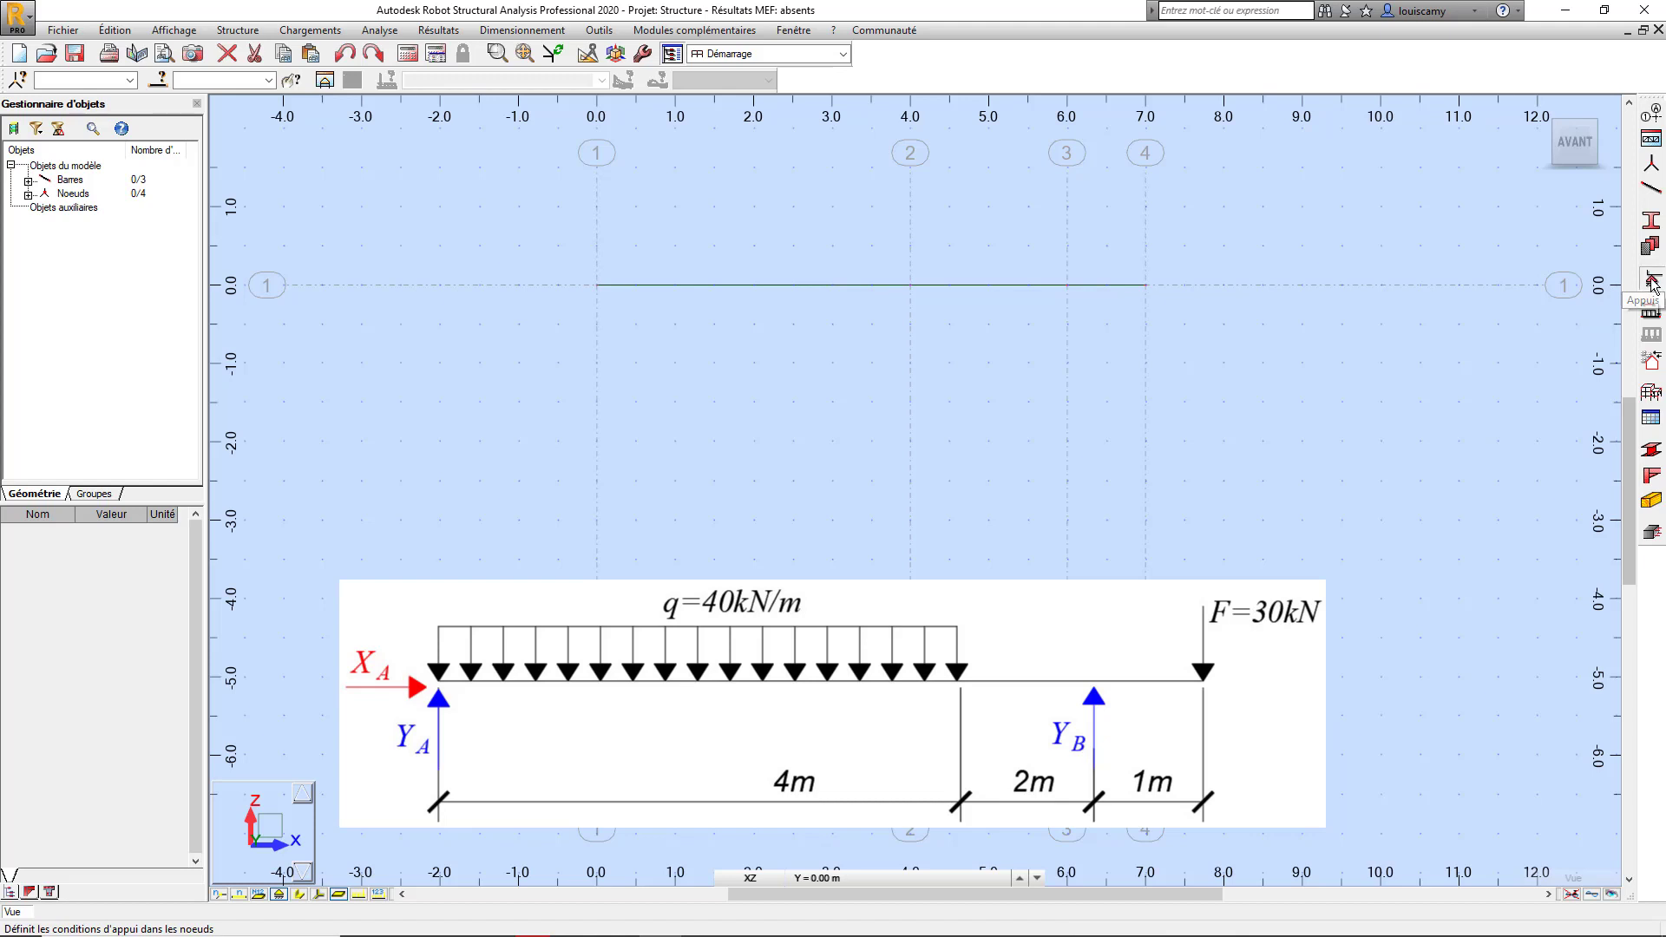
left_click_drag(692, 111, 729, 122)
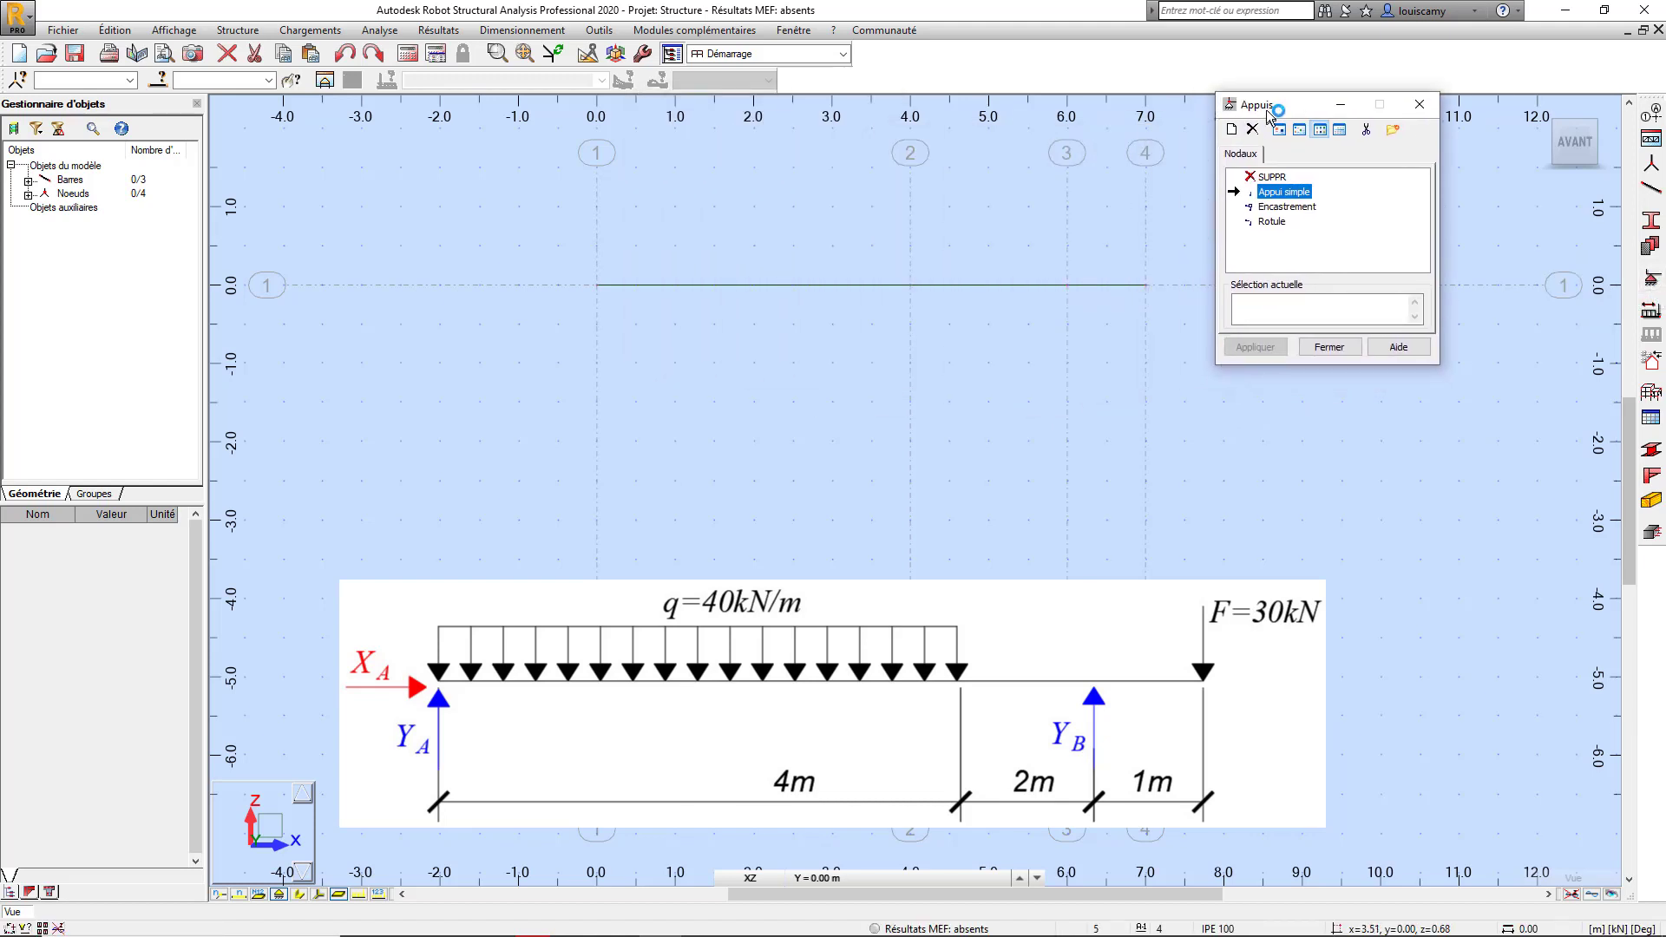
left_click(1272, 221)
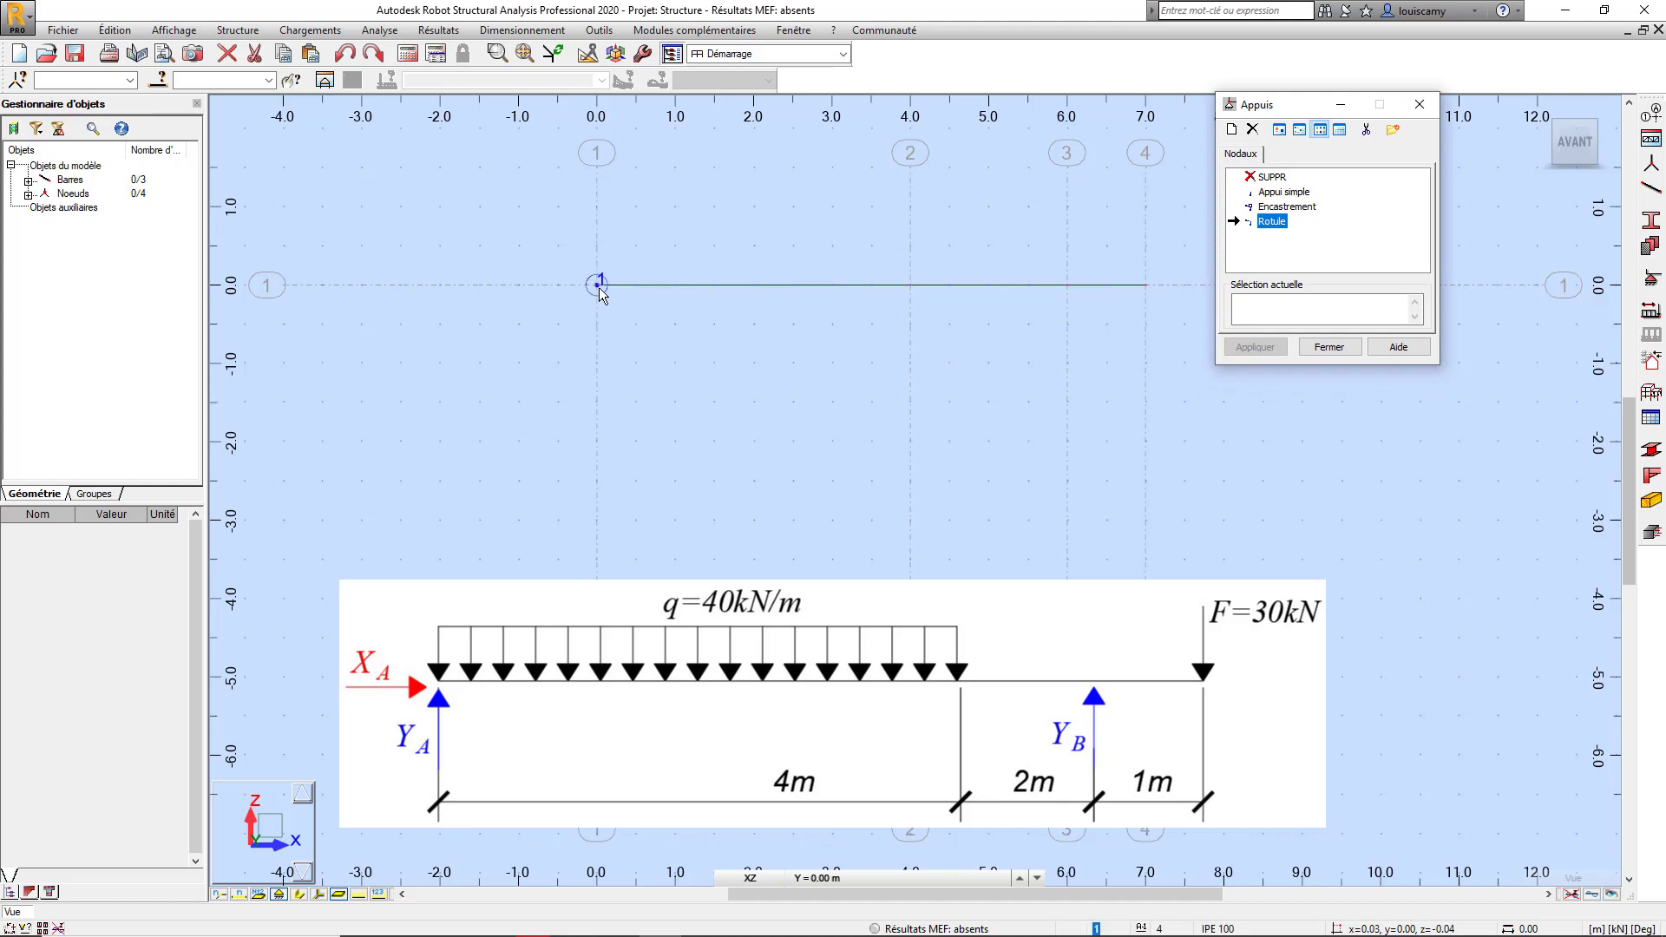
left_click(597, 286)
left_click(1288, 193)
left_click(1067, 285)
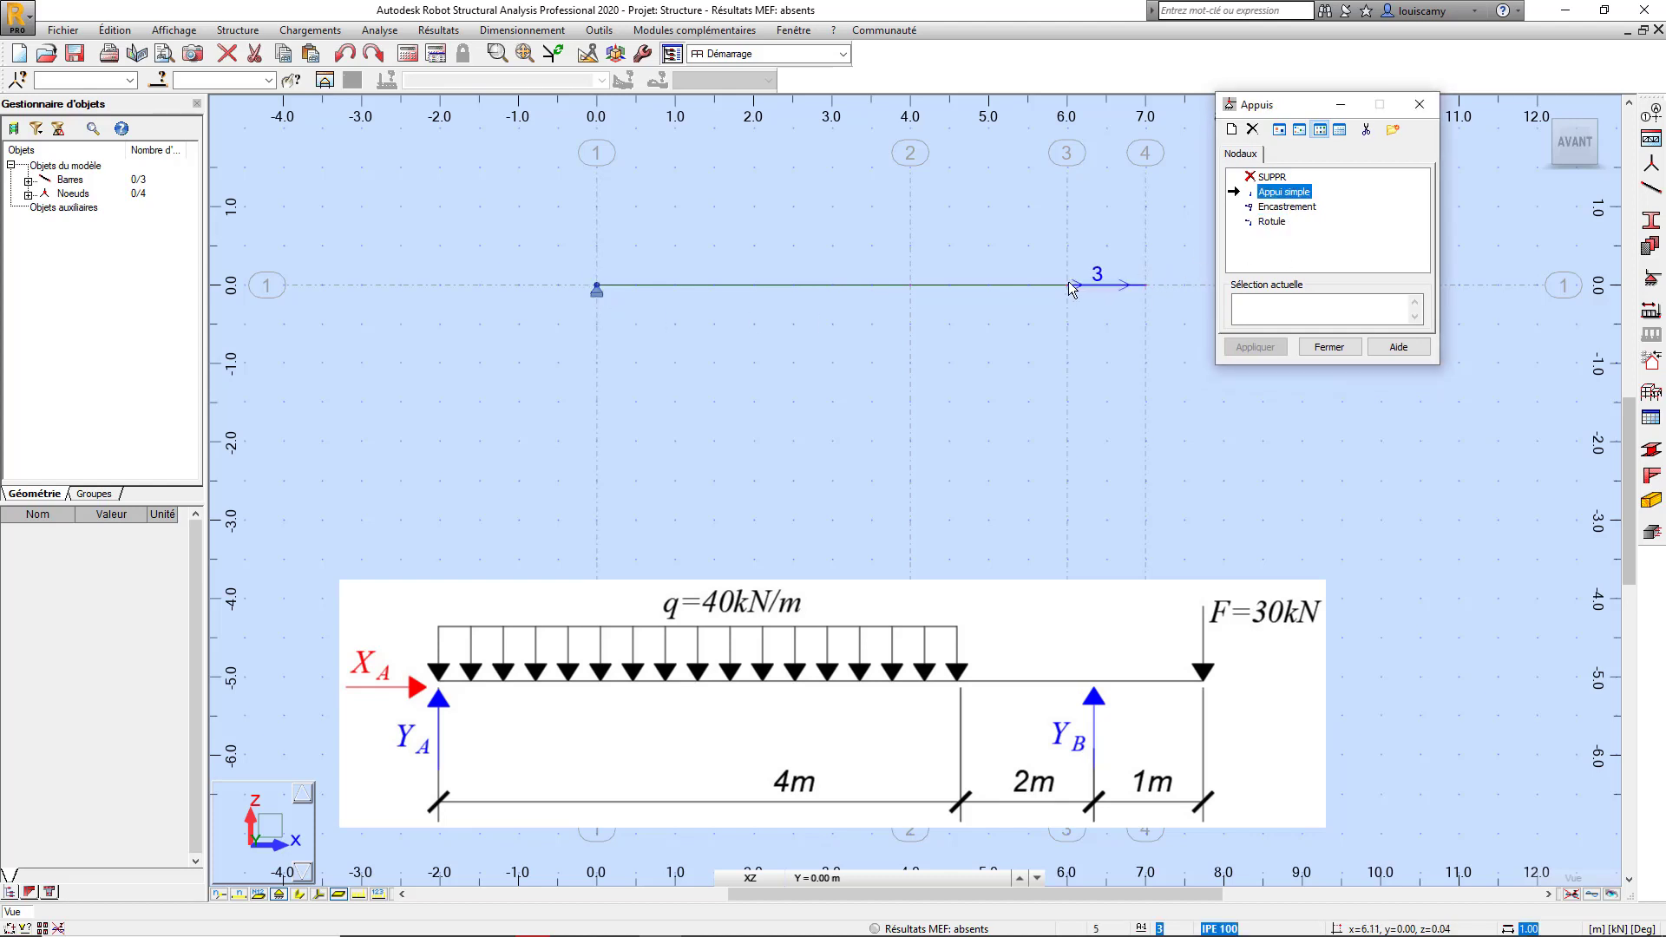
left_click(1330, 346)
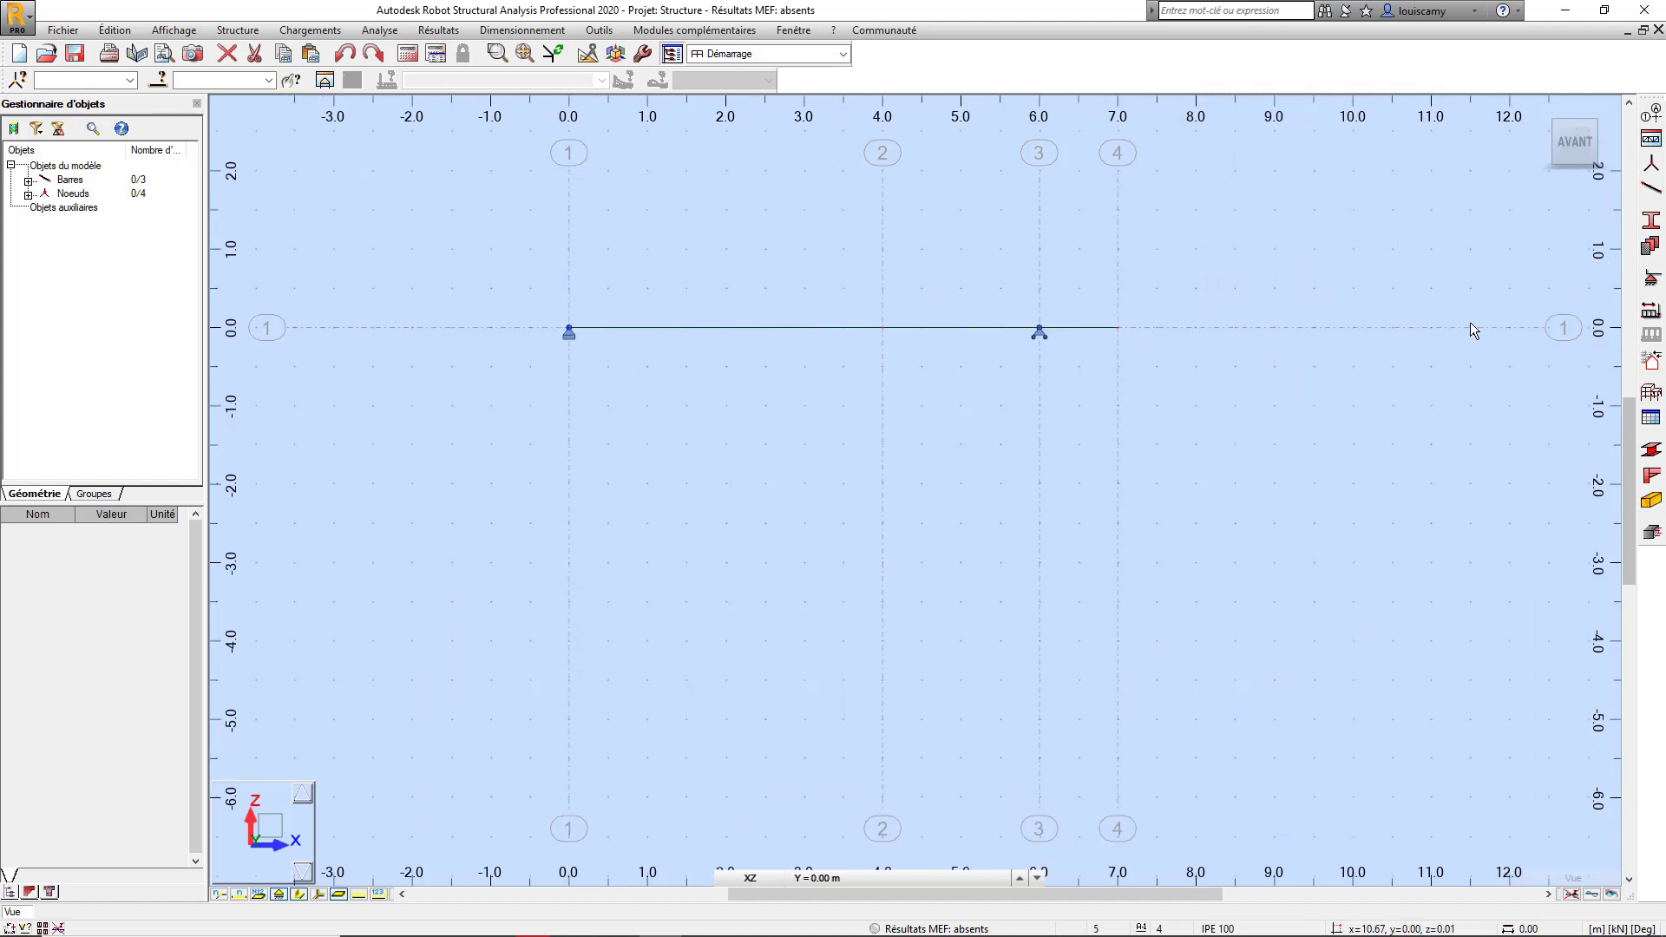
Step: Create a solid rectangular steel section with b = 16 cm and h = 15 cm, and add it to the section list
left_click(1652, 220)
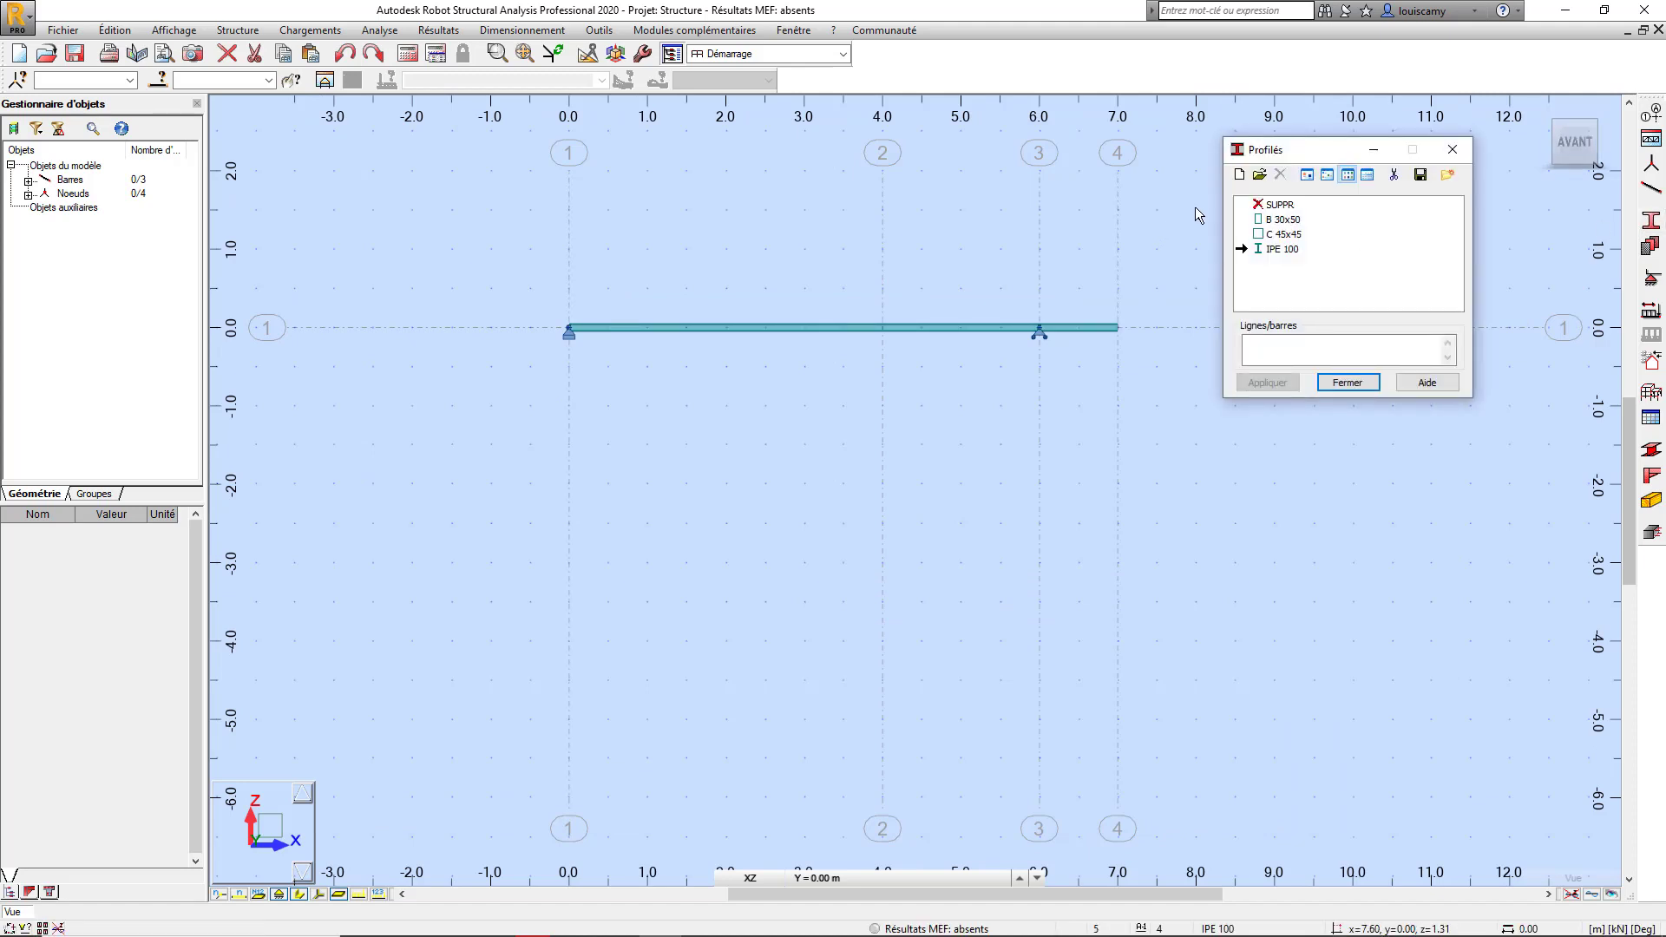
left_click(1242, 176)
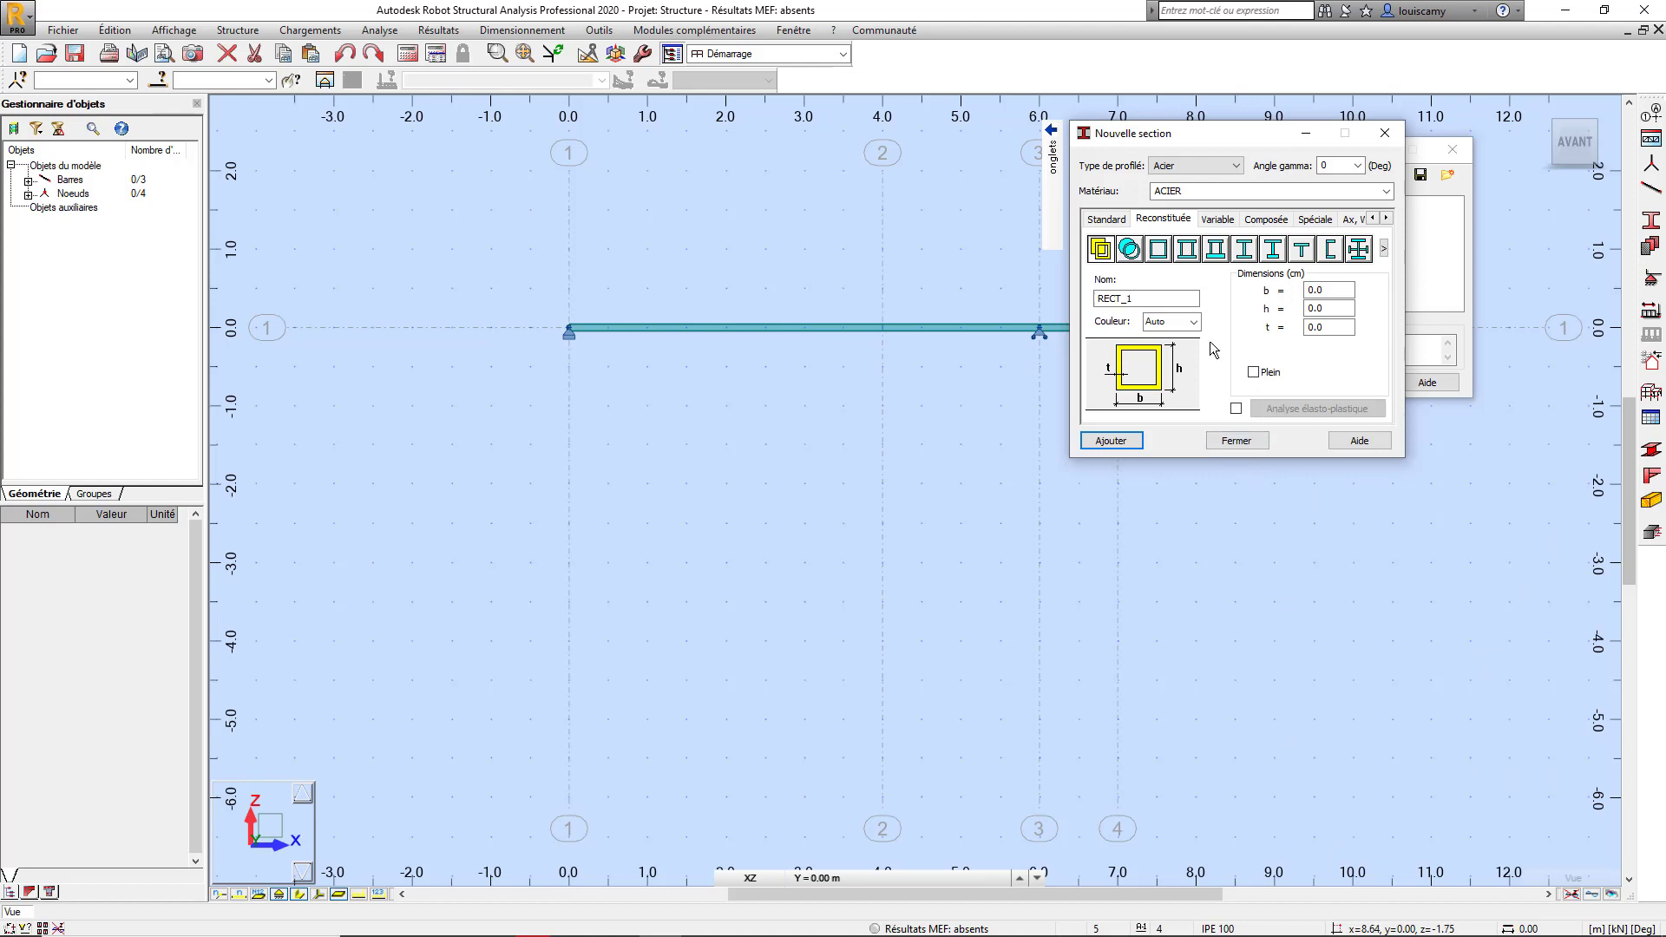
left_click(1253, 373)
left_click(1321, 290)
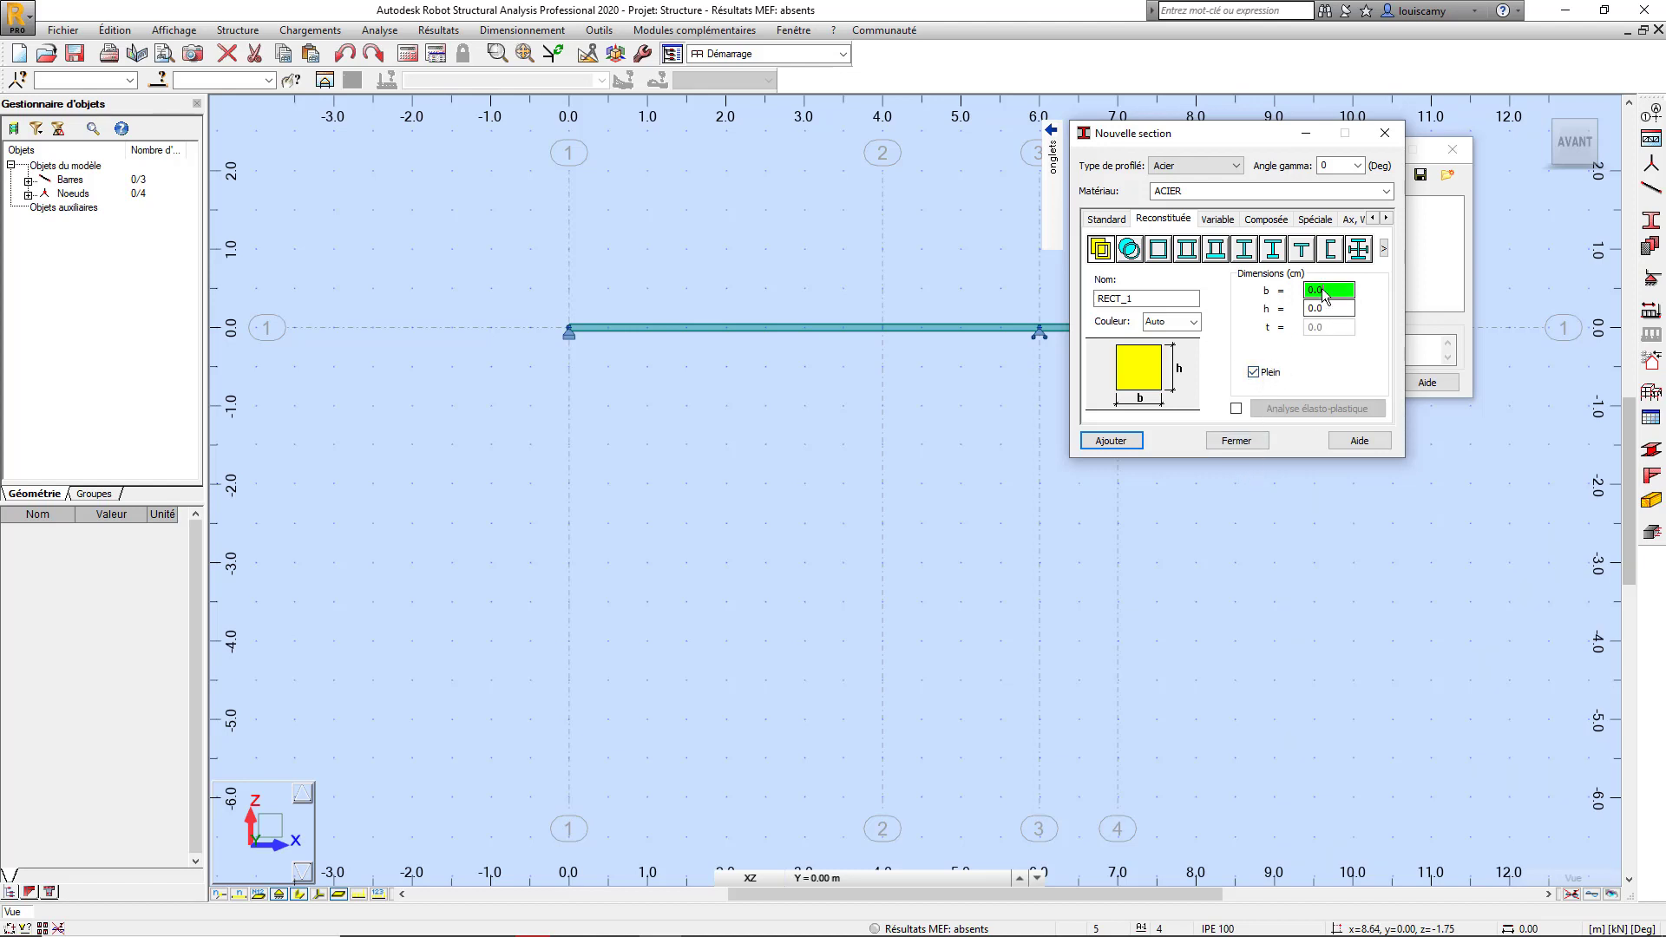
type("16")
key("Tab")
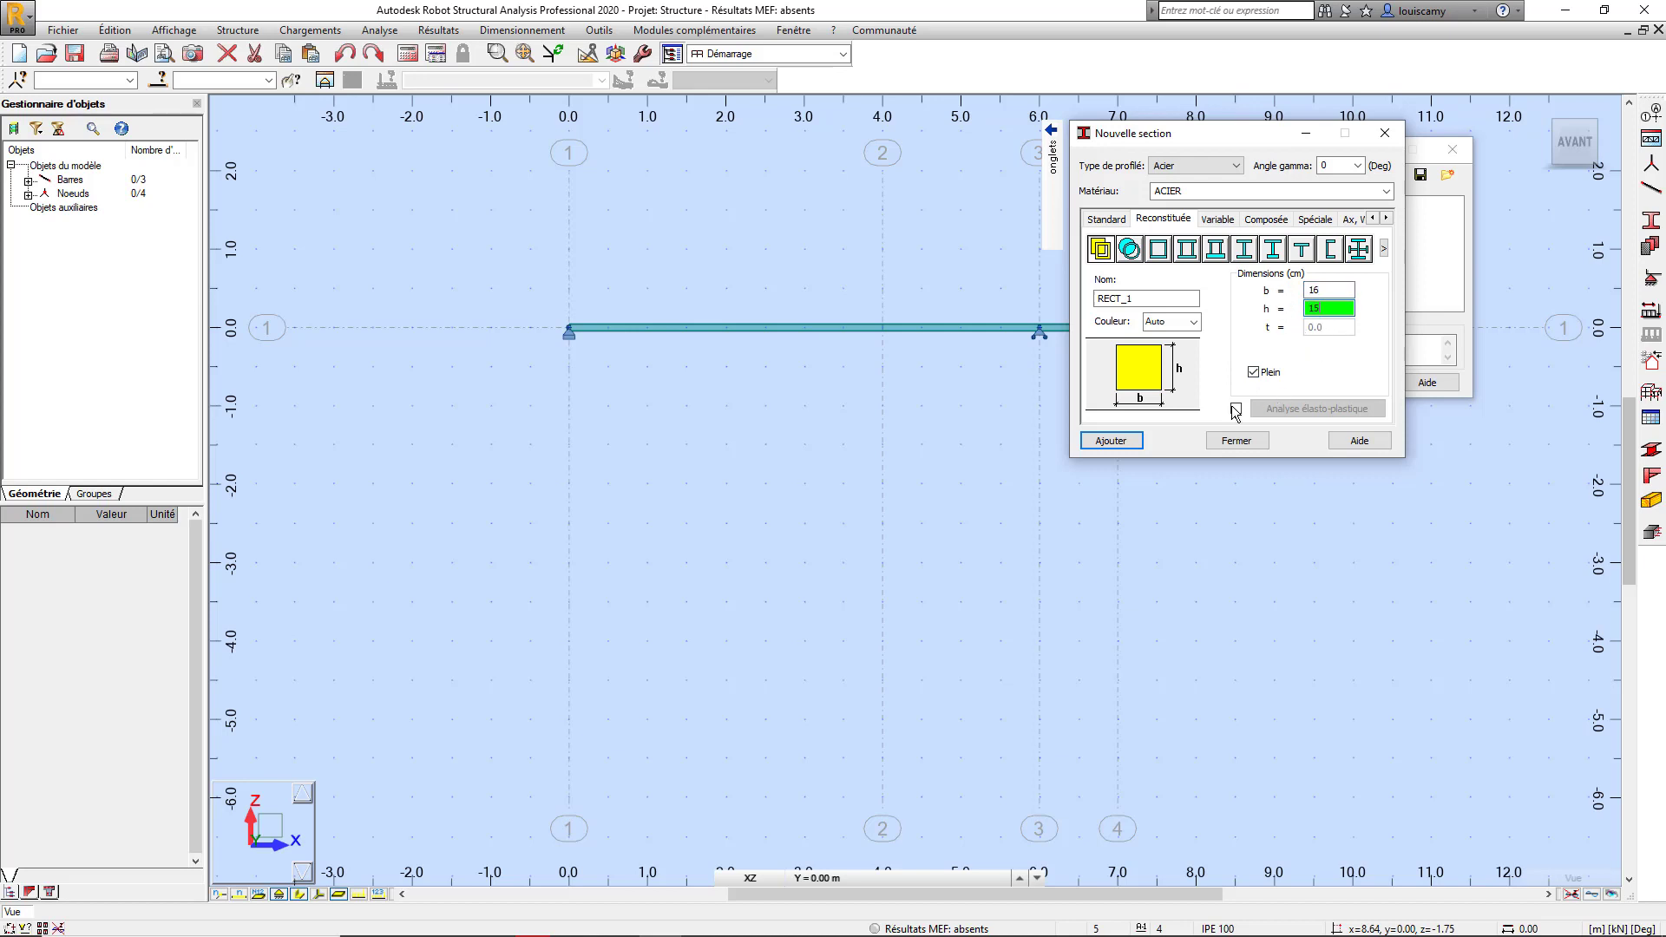
left_click(1119, 442)
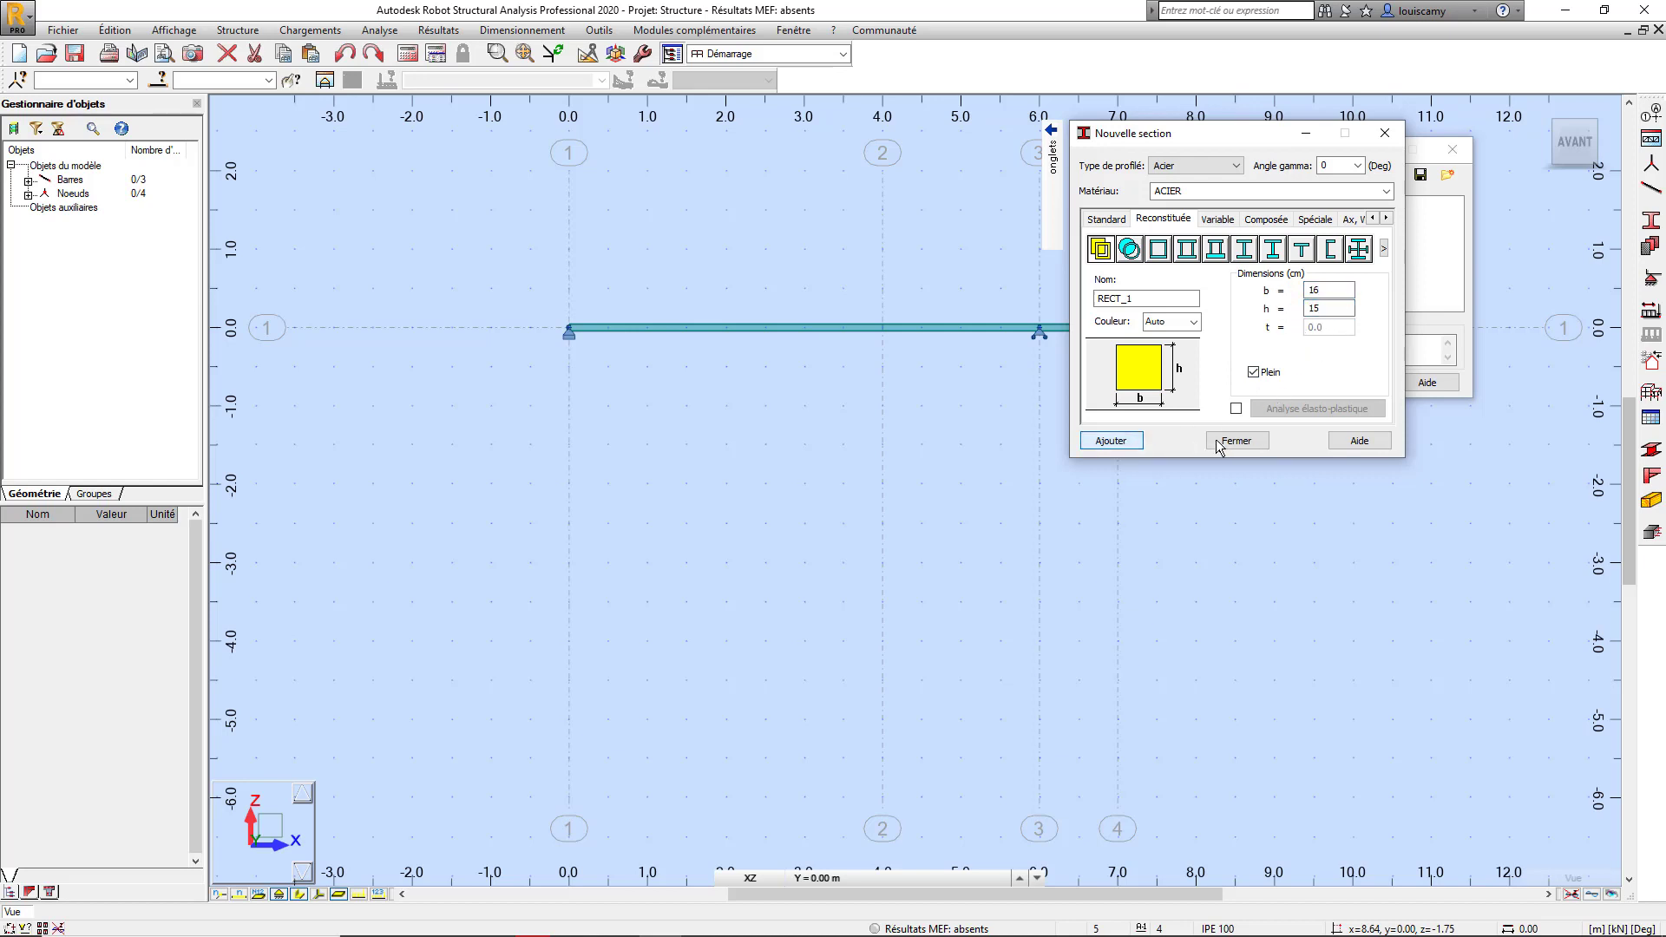
left_click(1237, 441)
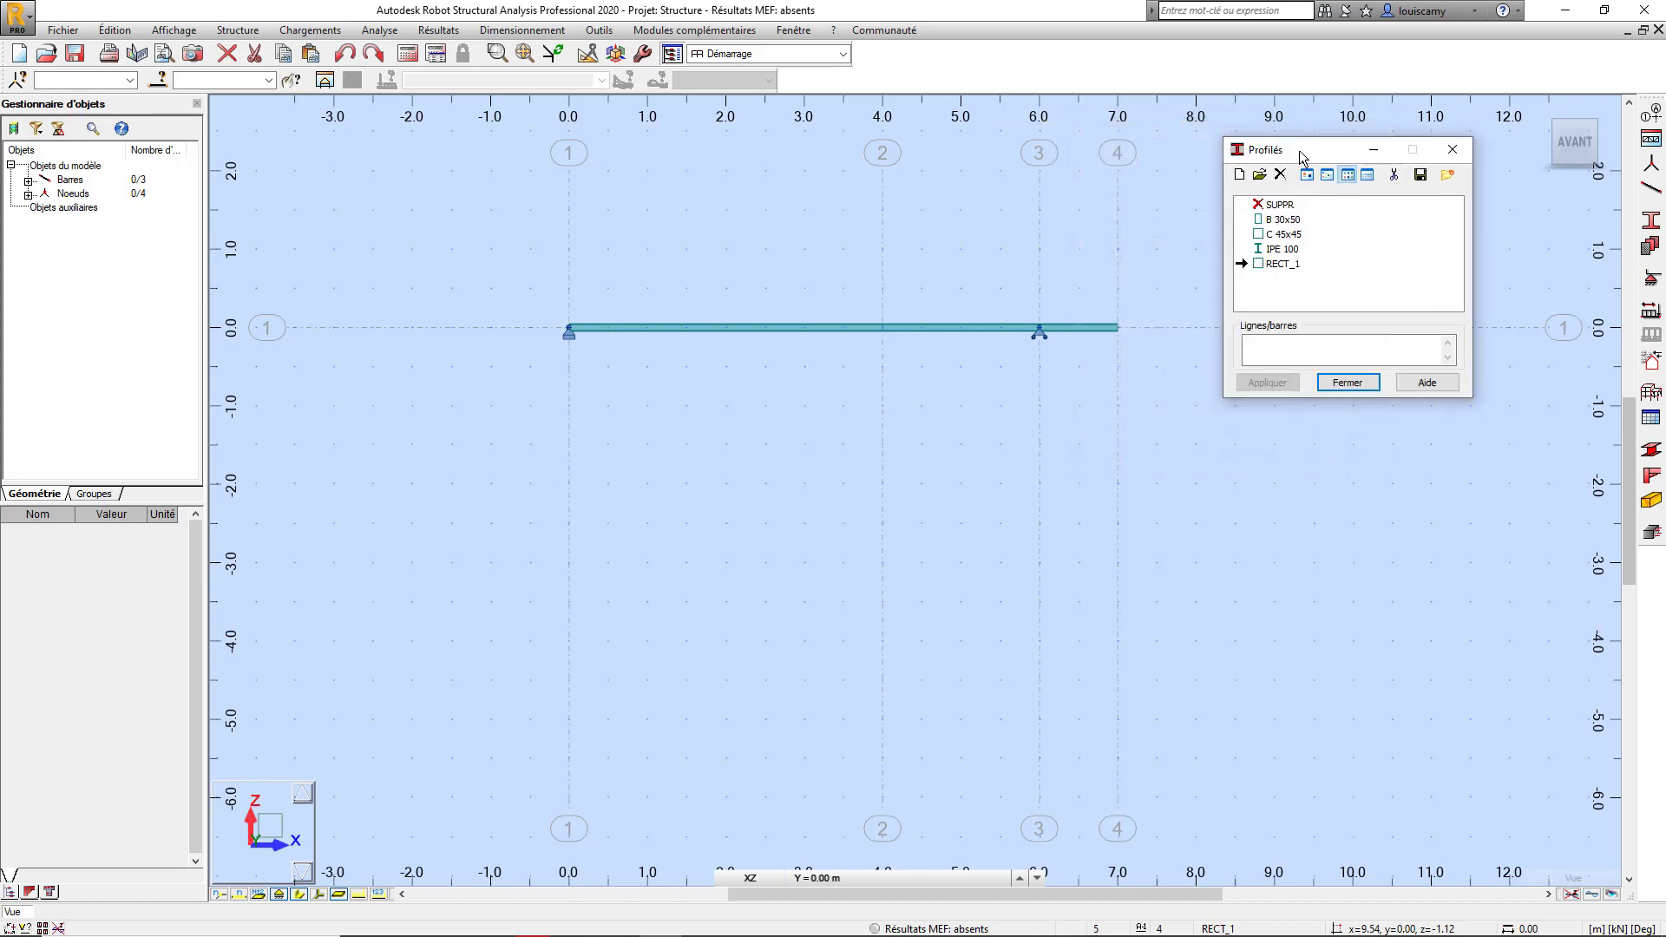
left_click_drag(1301, 157, 1387, 152)
left_click(1538, 145)
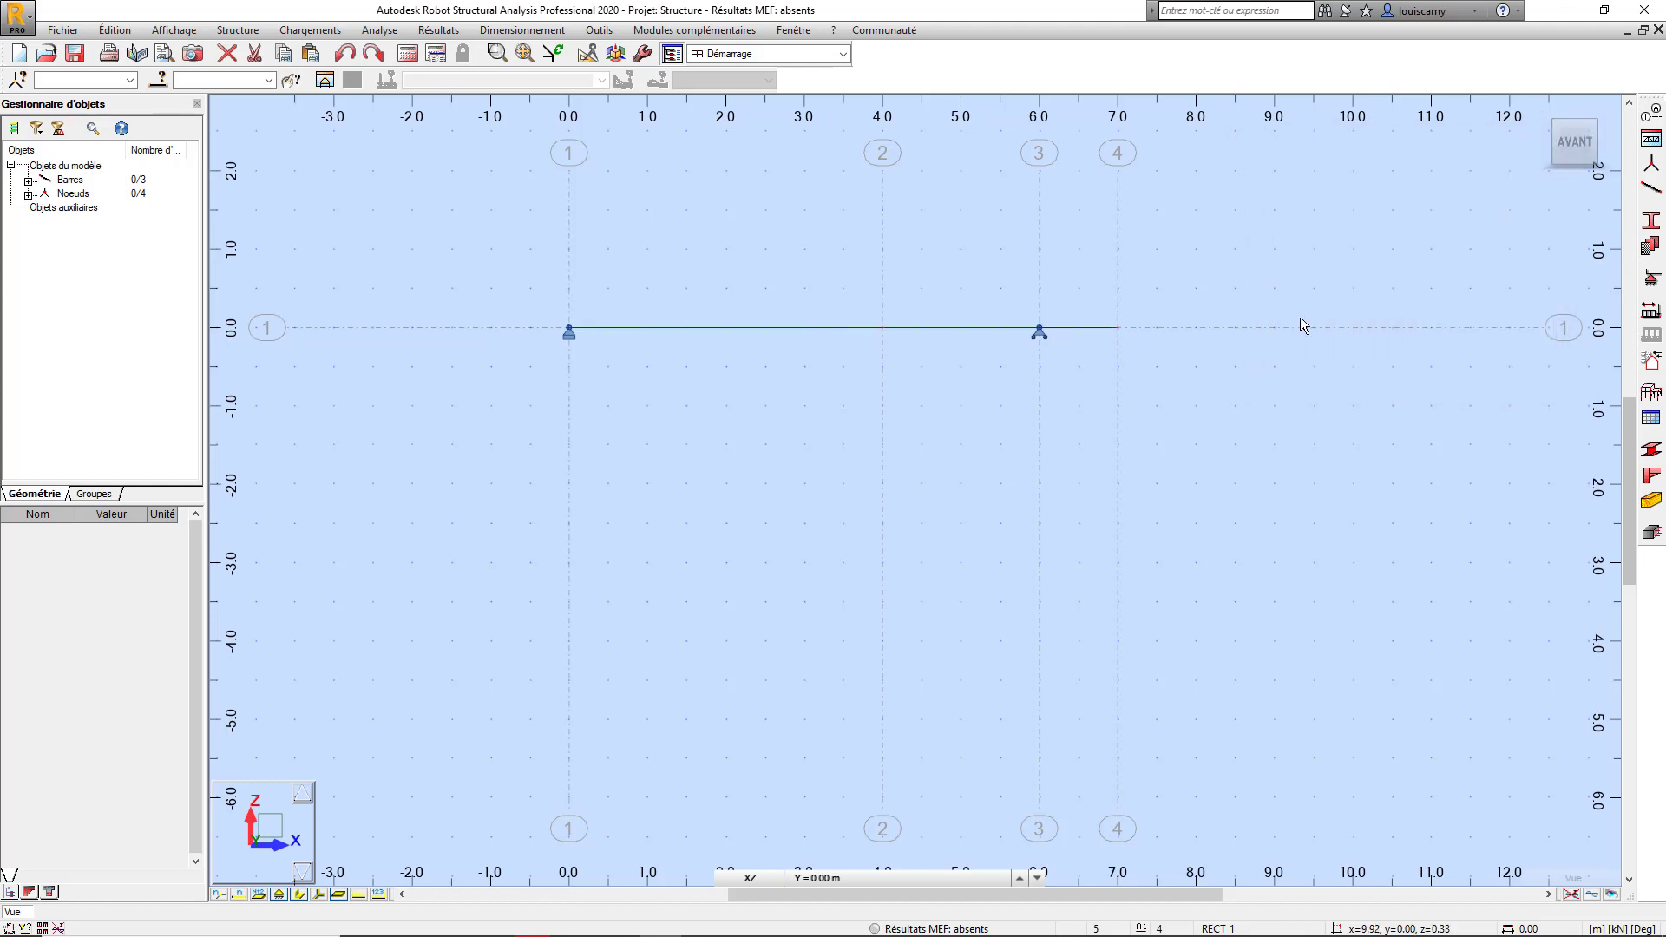
left_click(1650, 227)
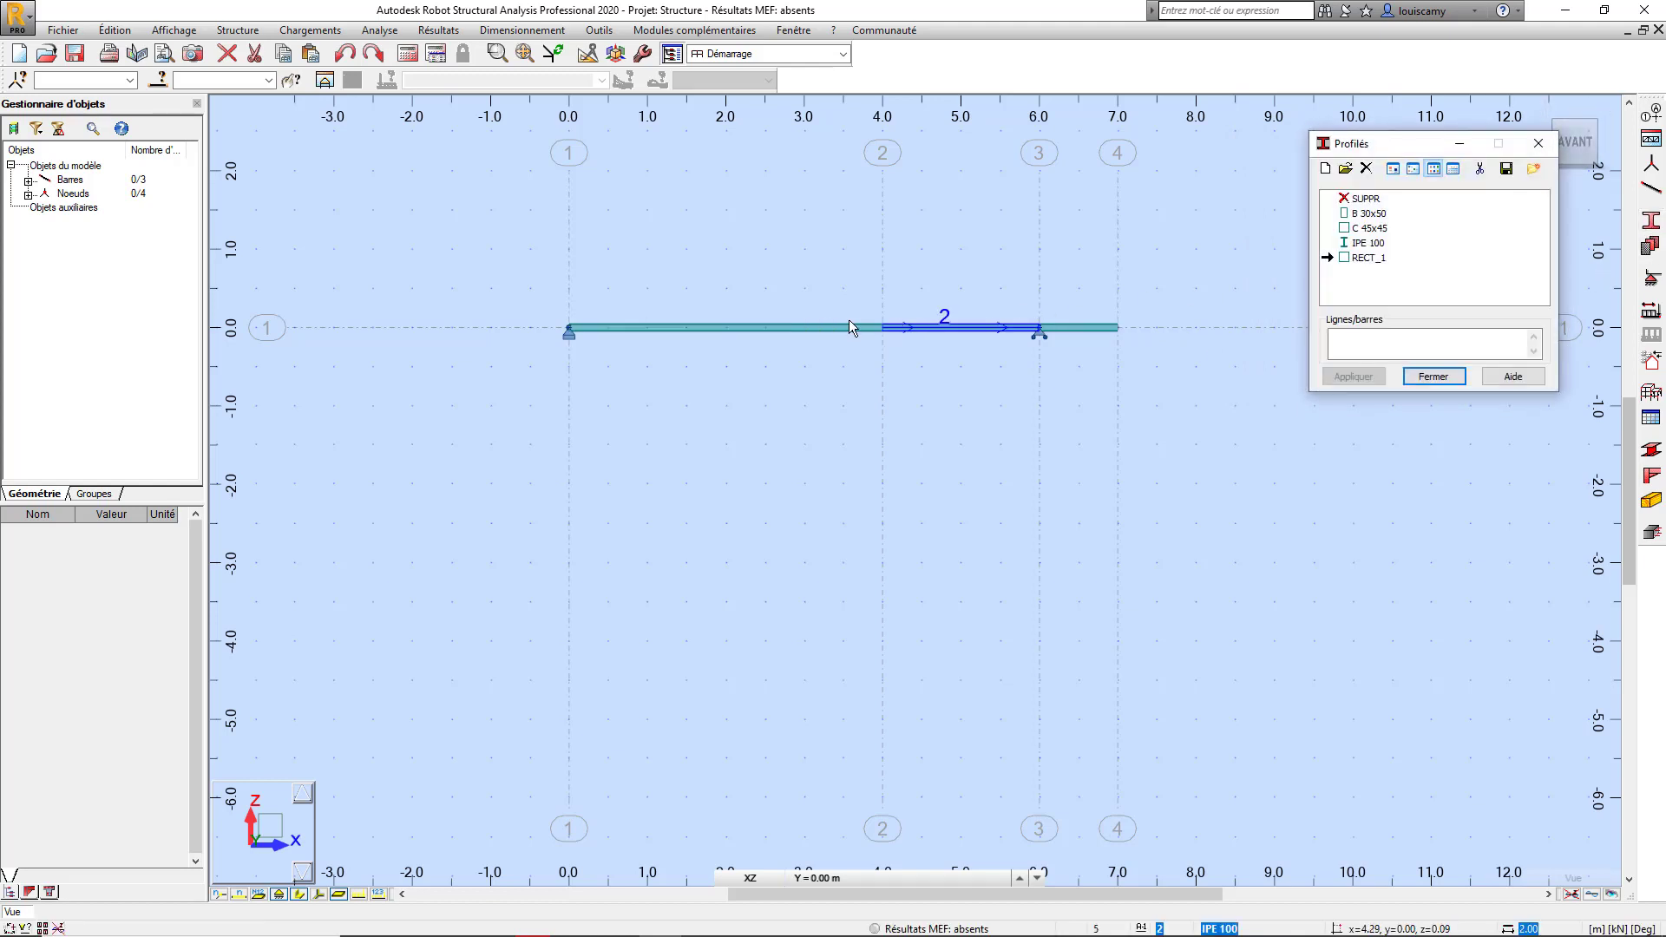
scroll(902, 336, "up", 6)
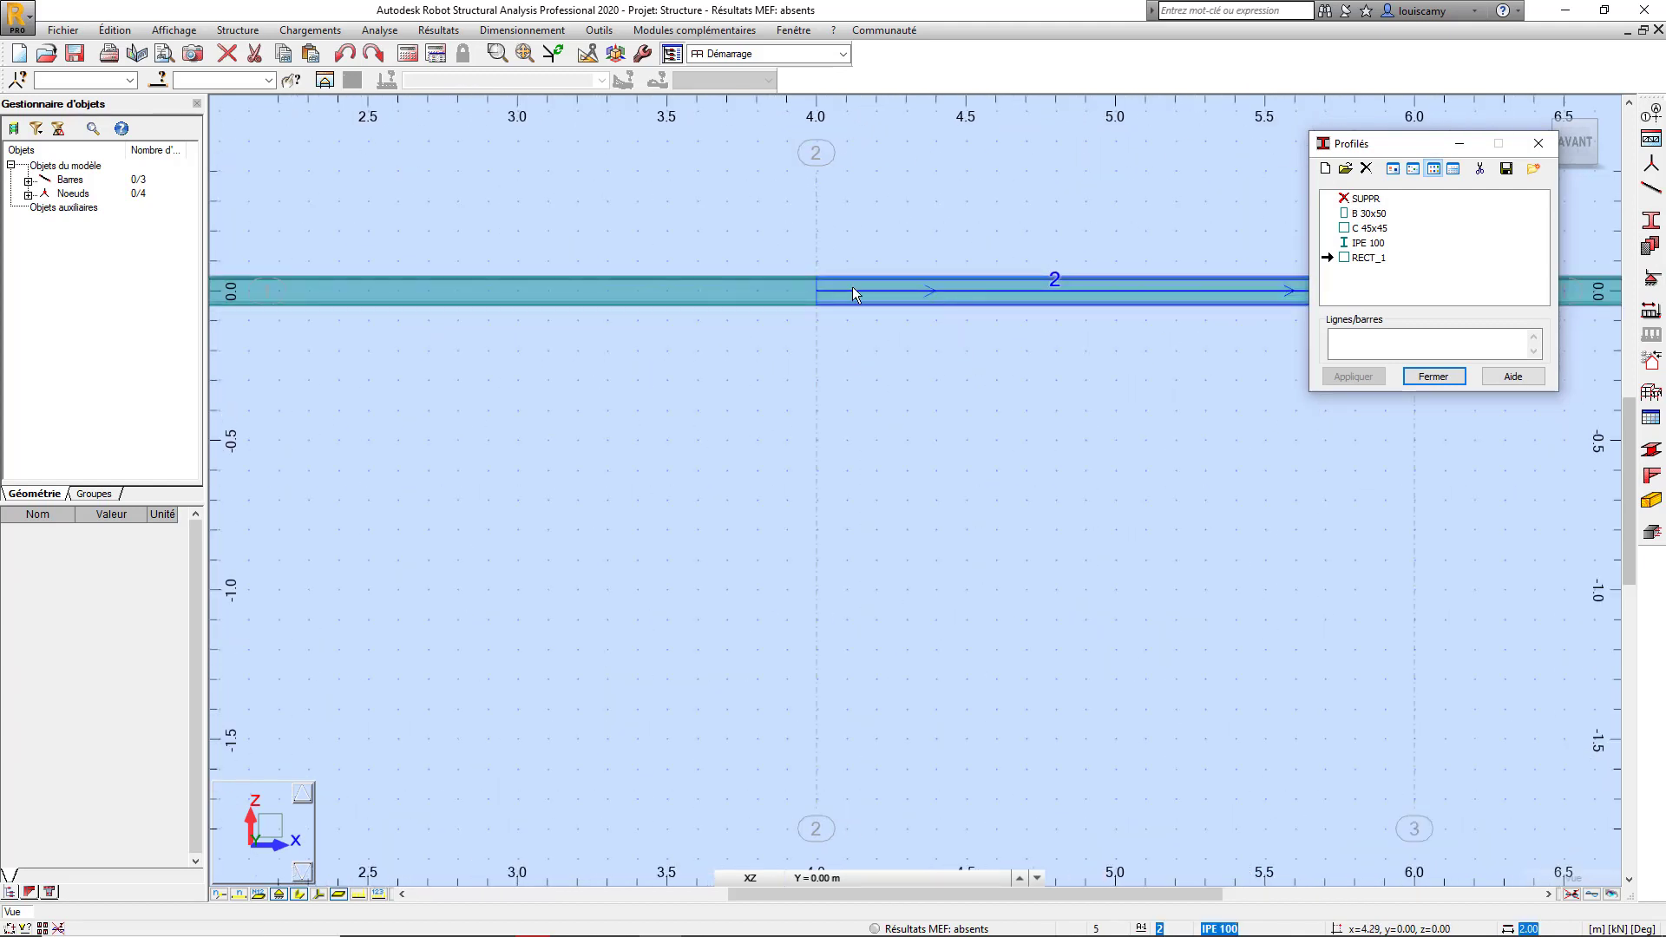
scroll(779, 311, "down", 5)
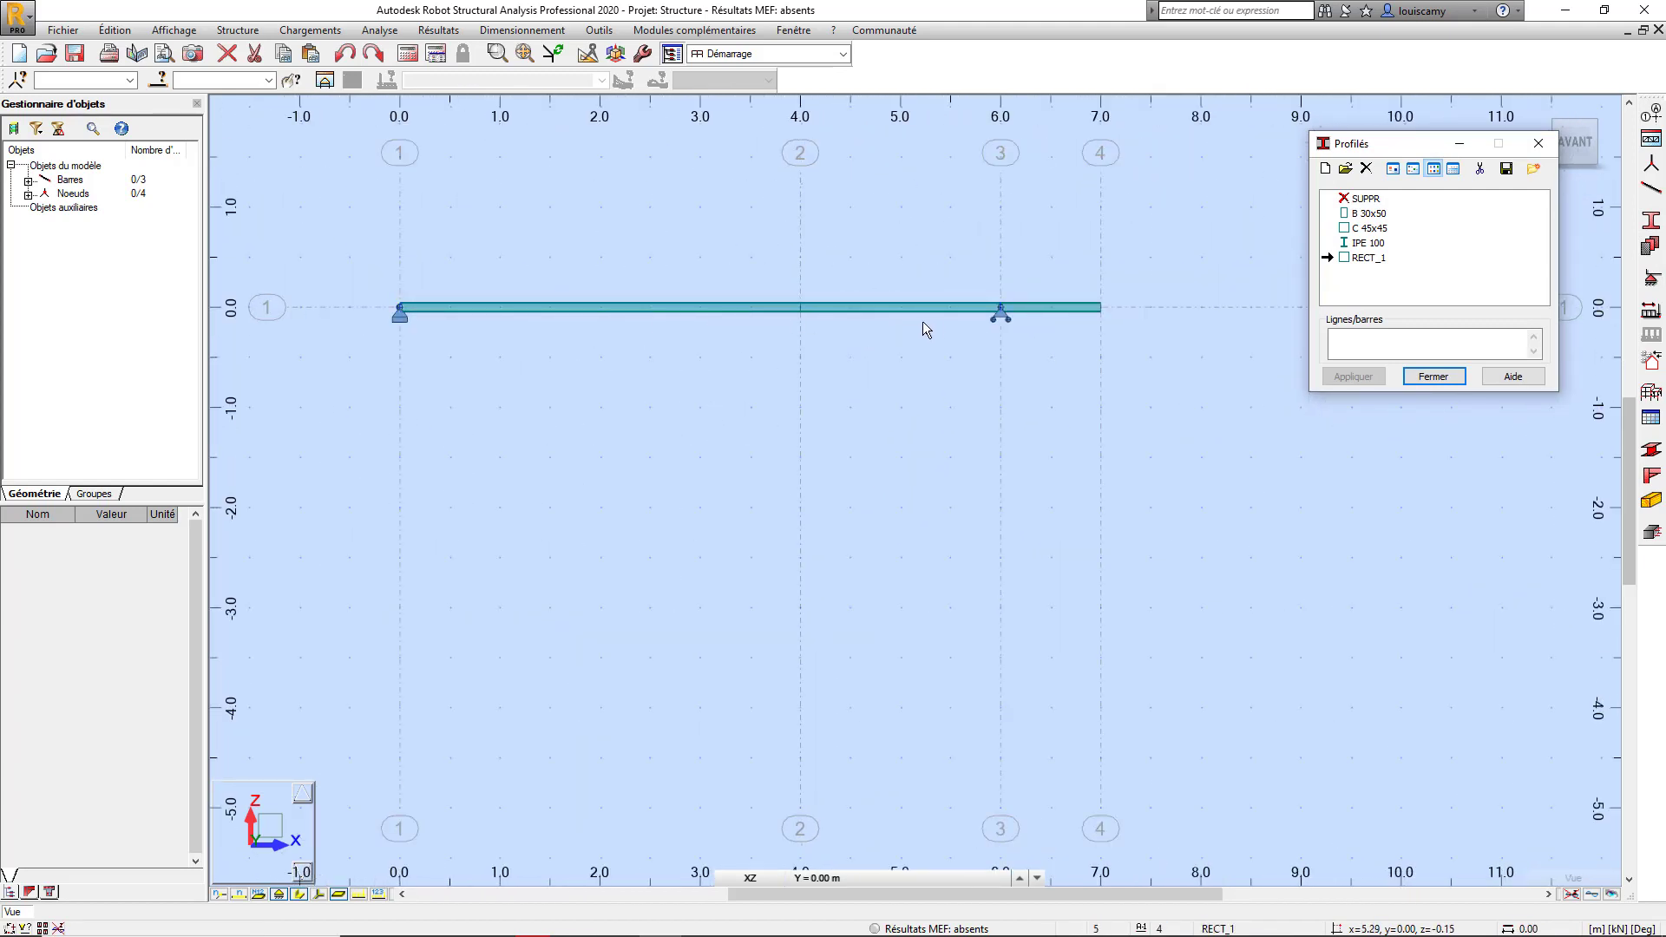
left_click(1432, 377)
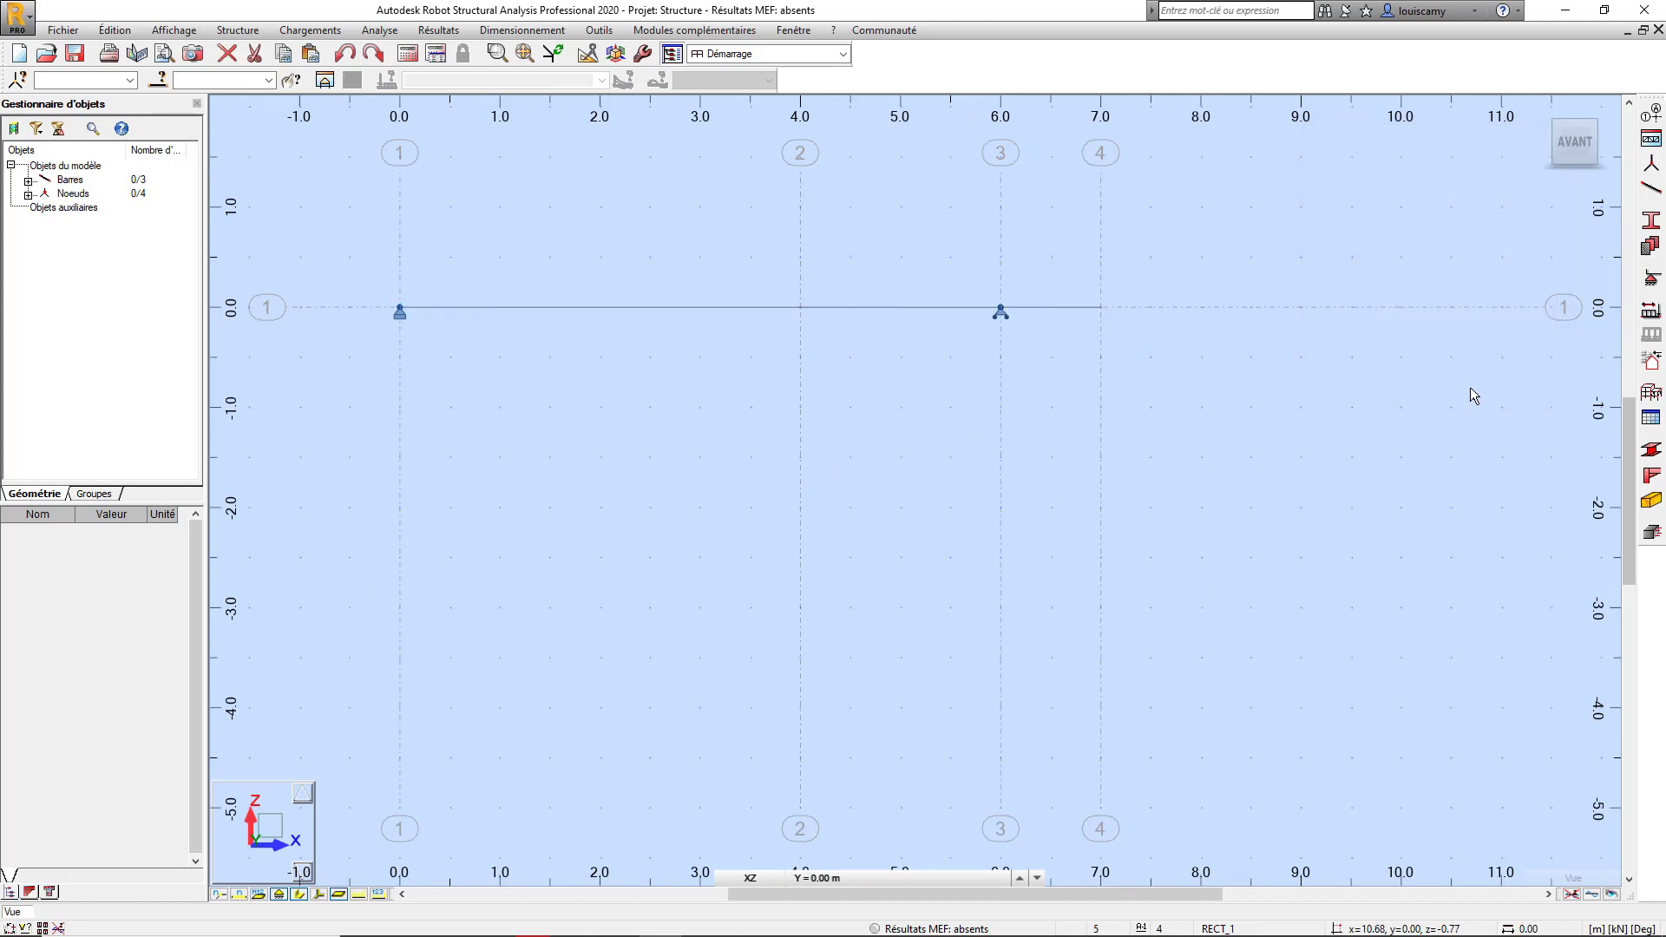
Step: Add load case 1 named PERM1 with the nature set to permanente
scroll(1591, 341, "down", 2)
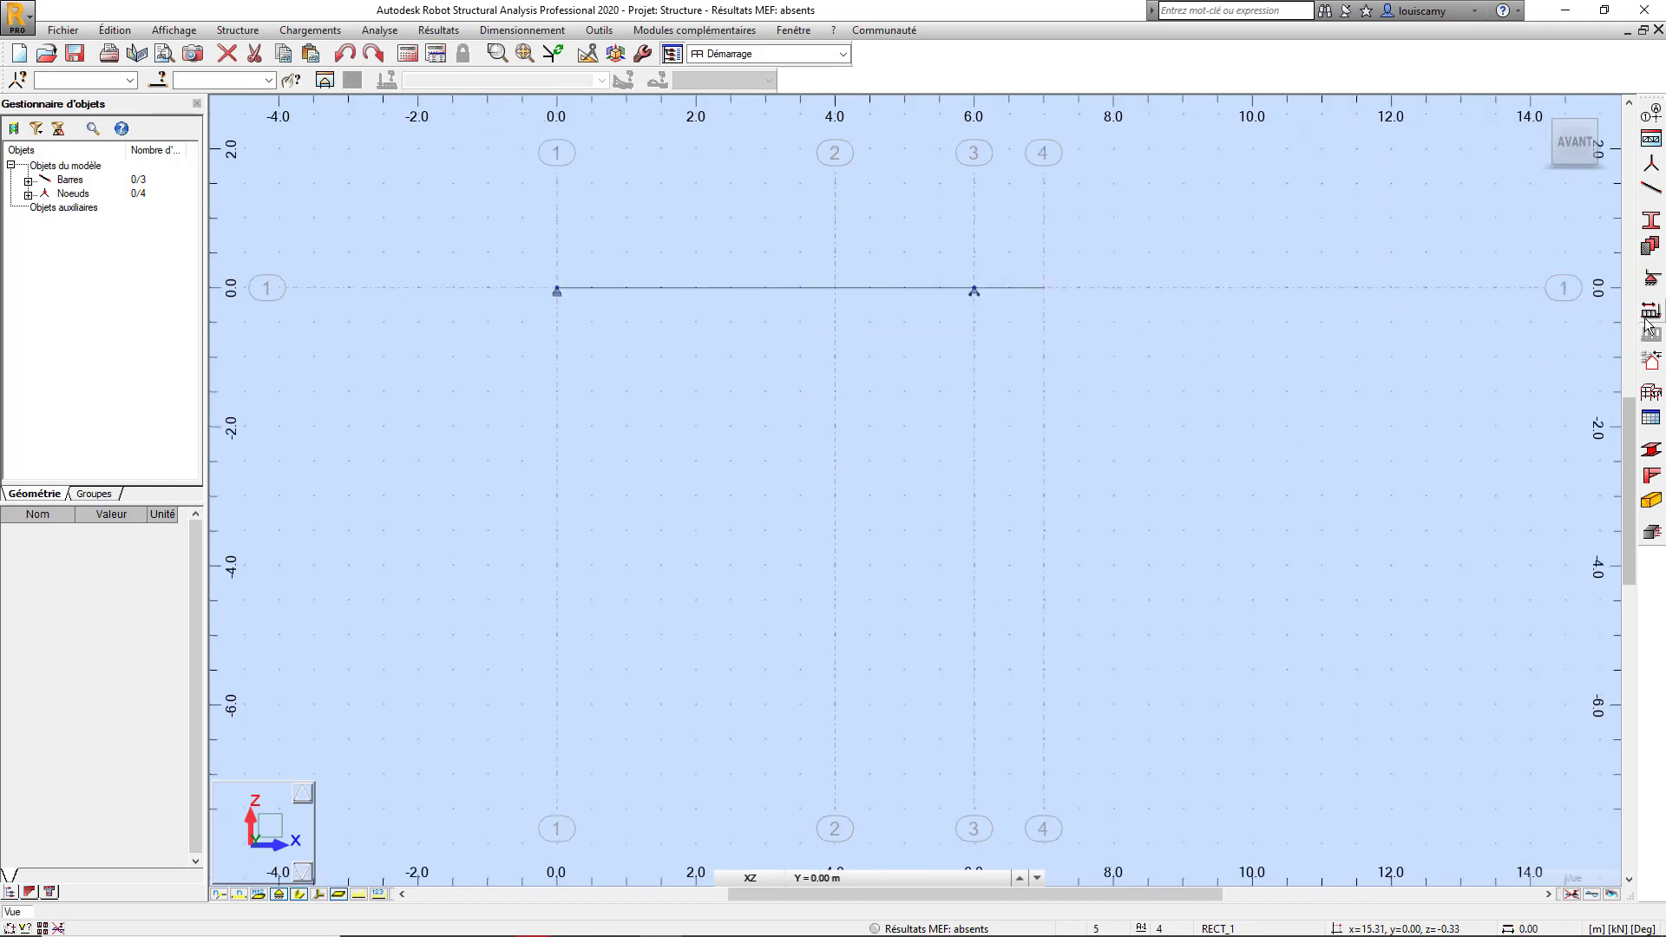
left_click(1652, 312)
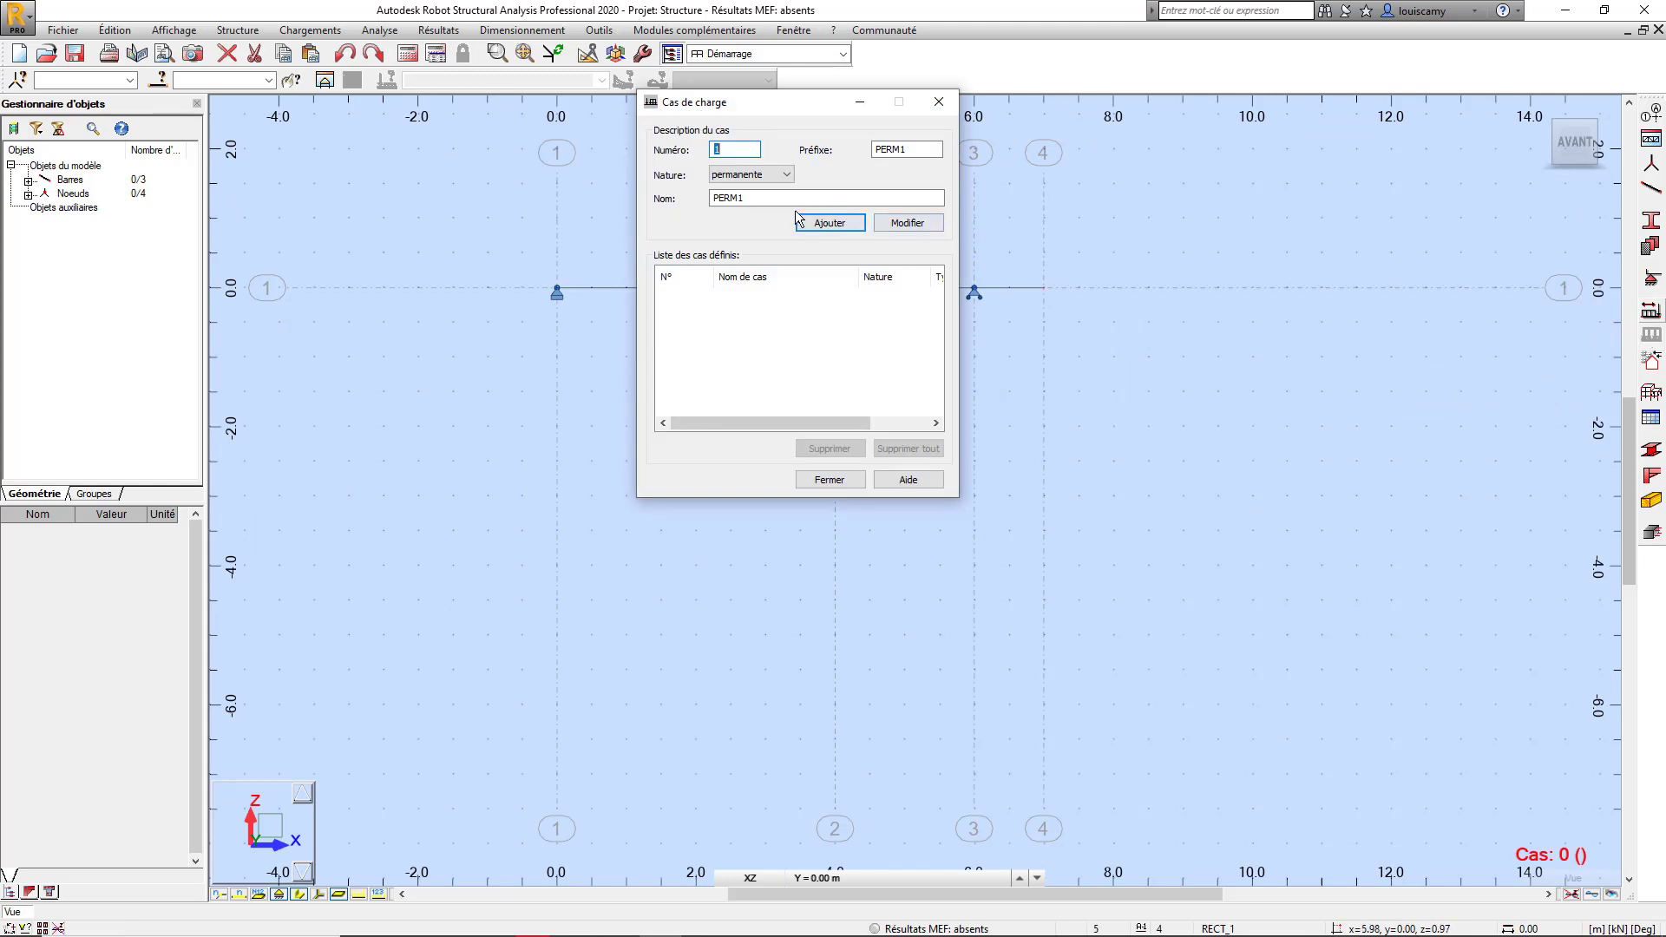
key("Return")
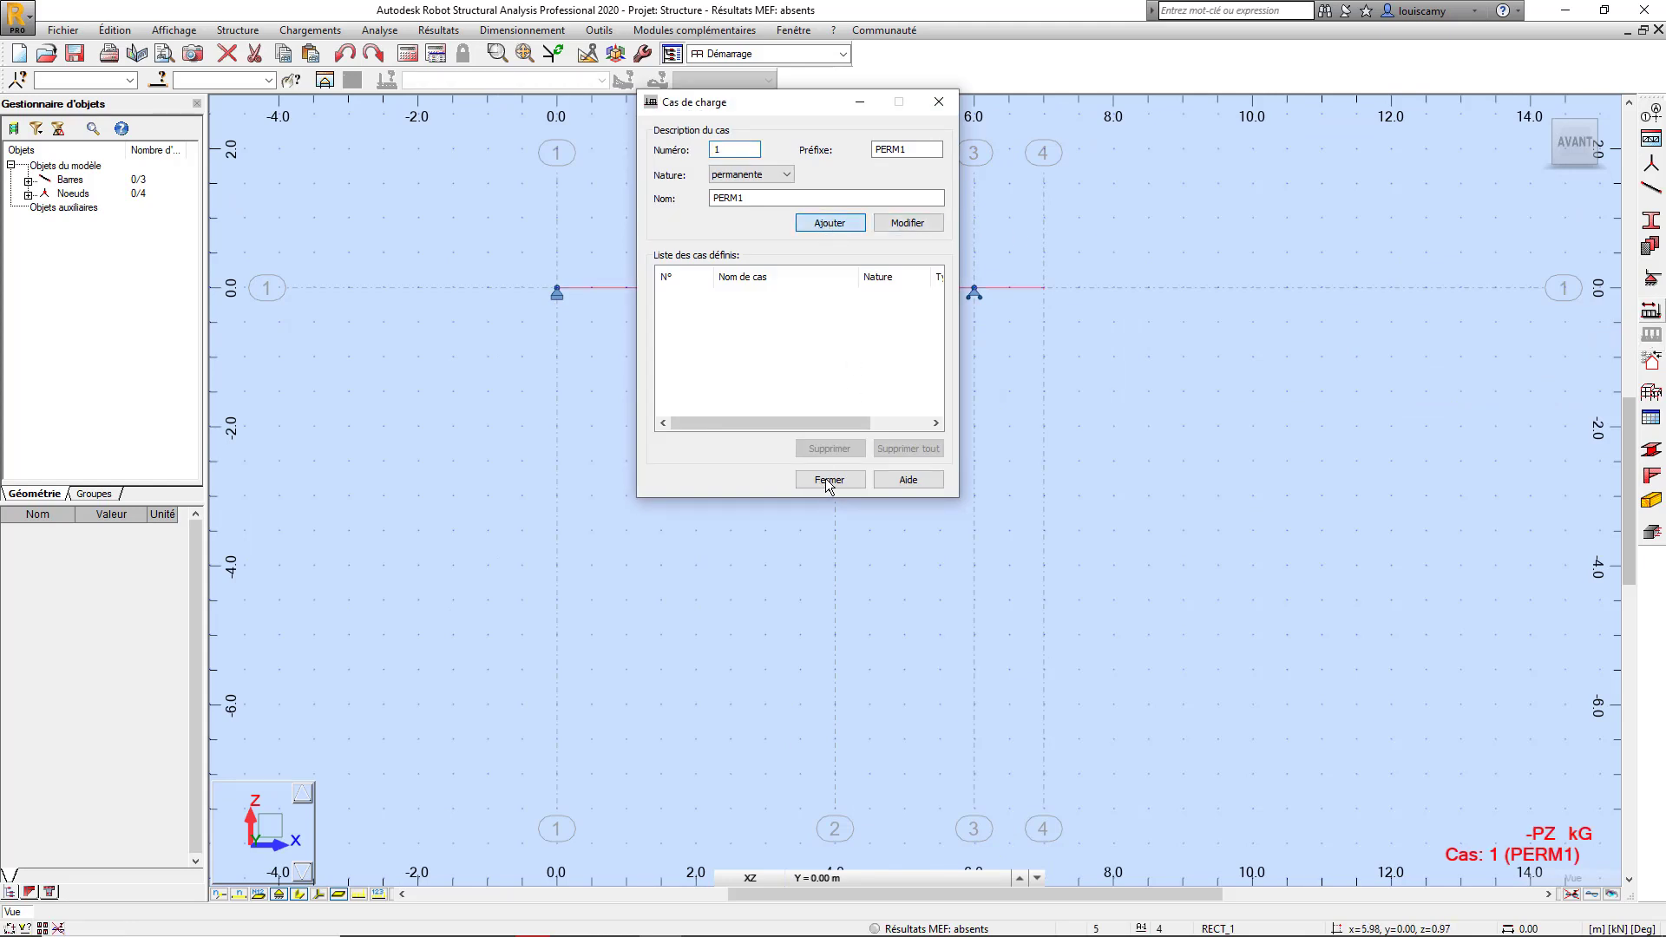
left_click(829, 479)
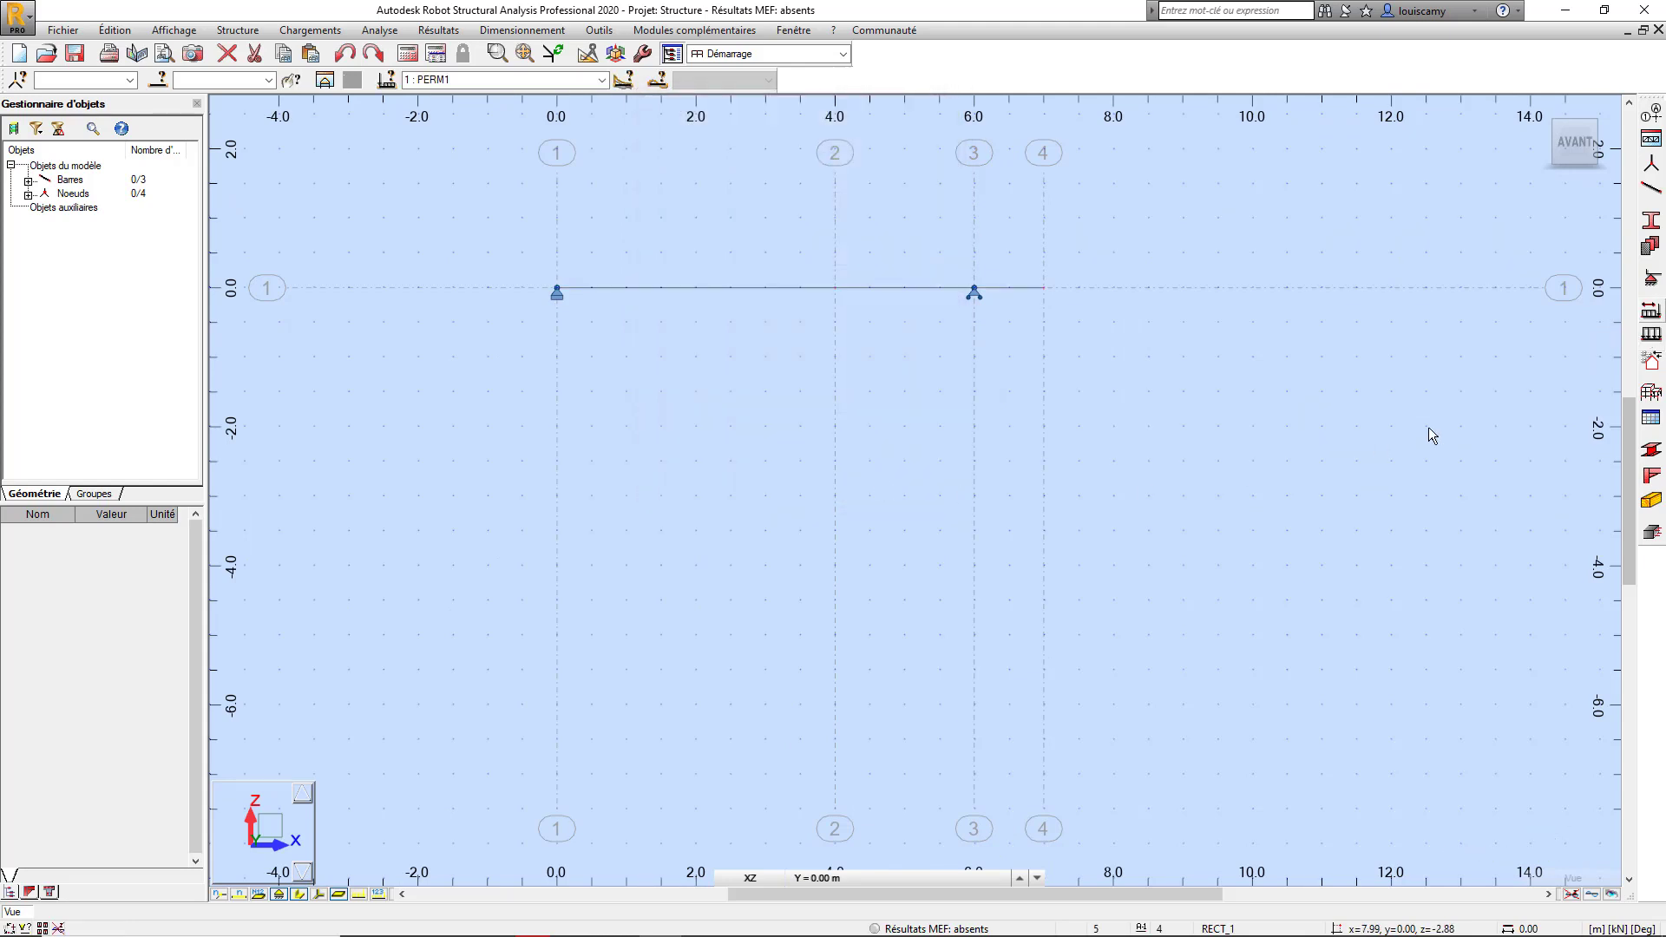
Step: Apply a nodal force of -30 kN along Z to the free end node of the beam on grid line 4
left_click(1653, 336)
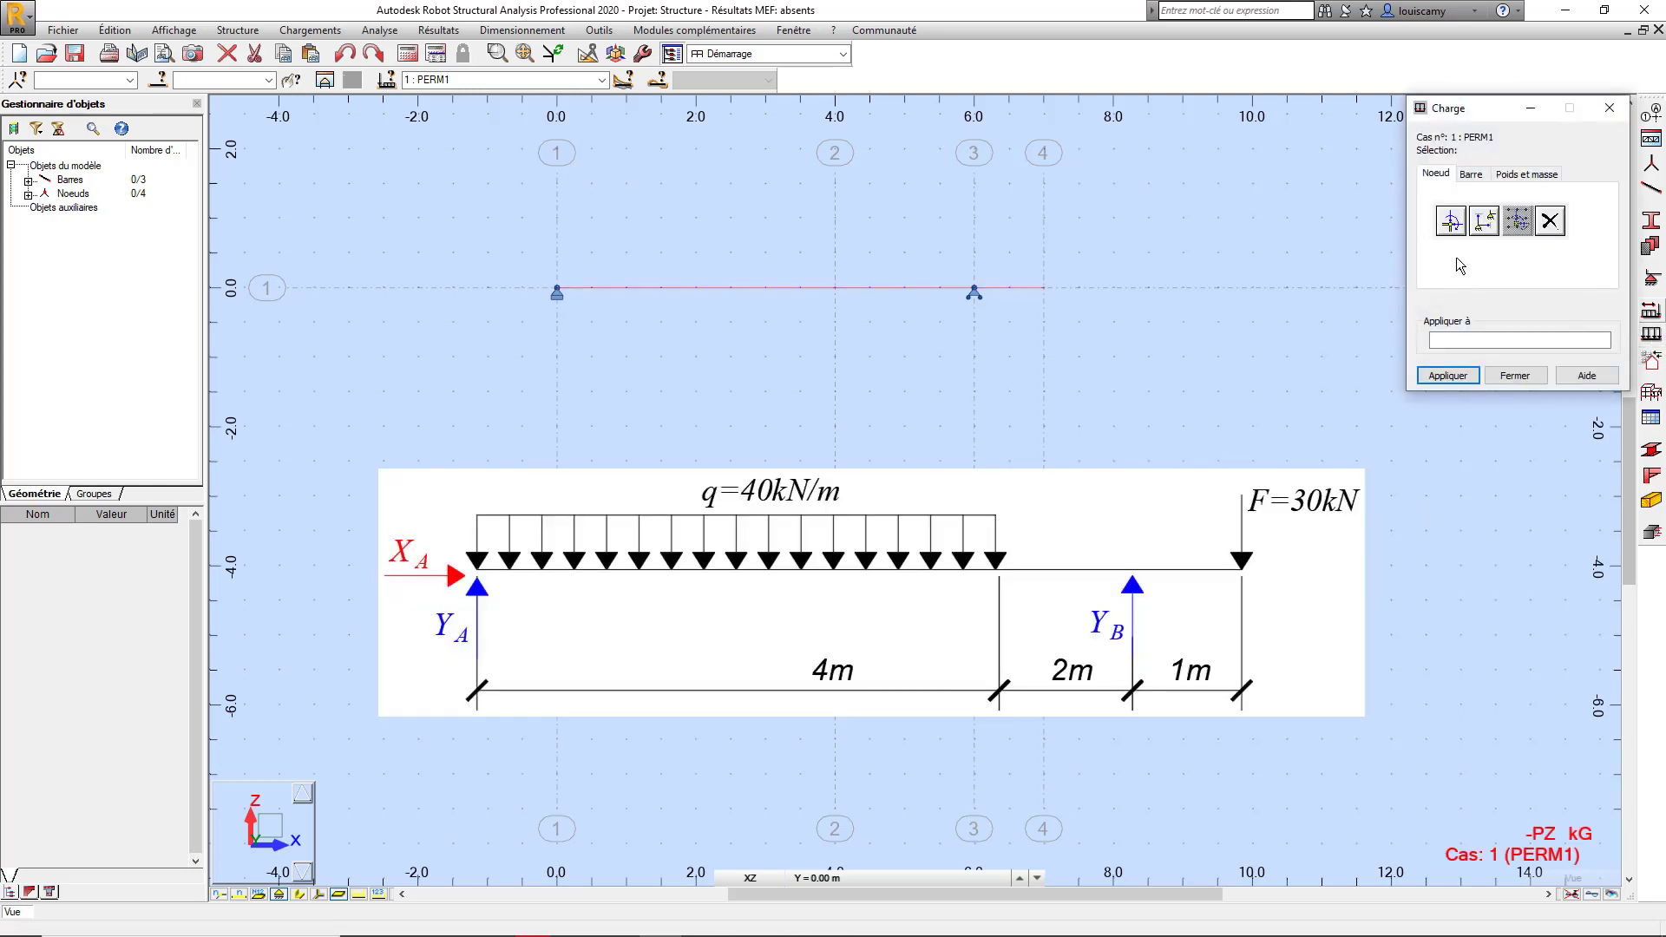
left_click(1444, 224)
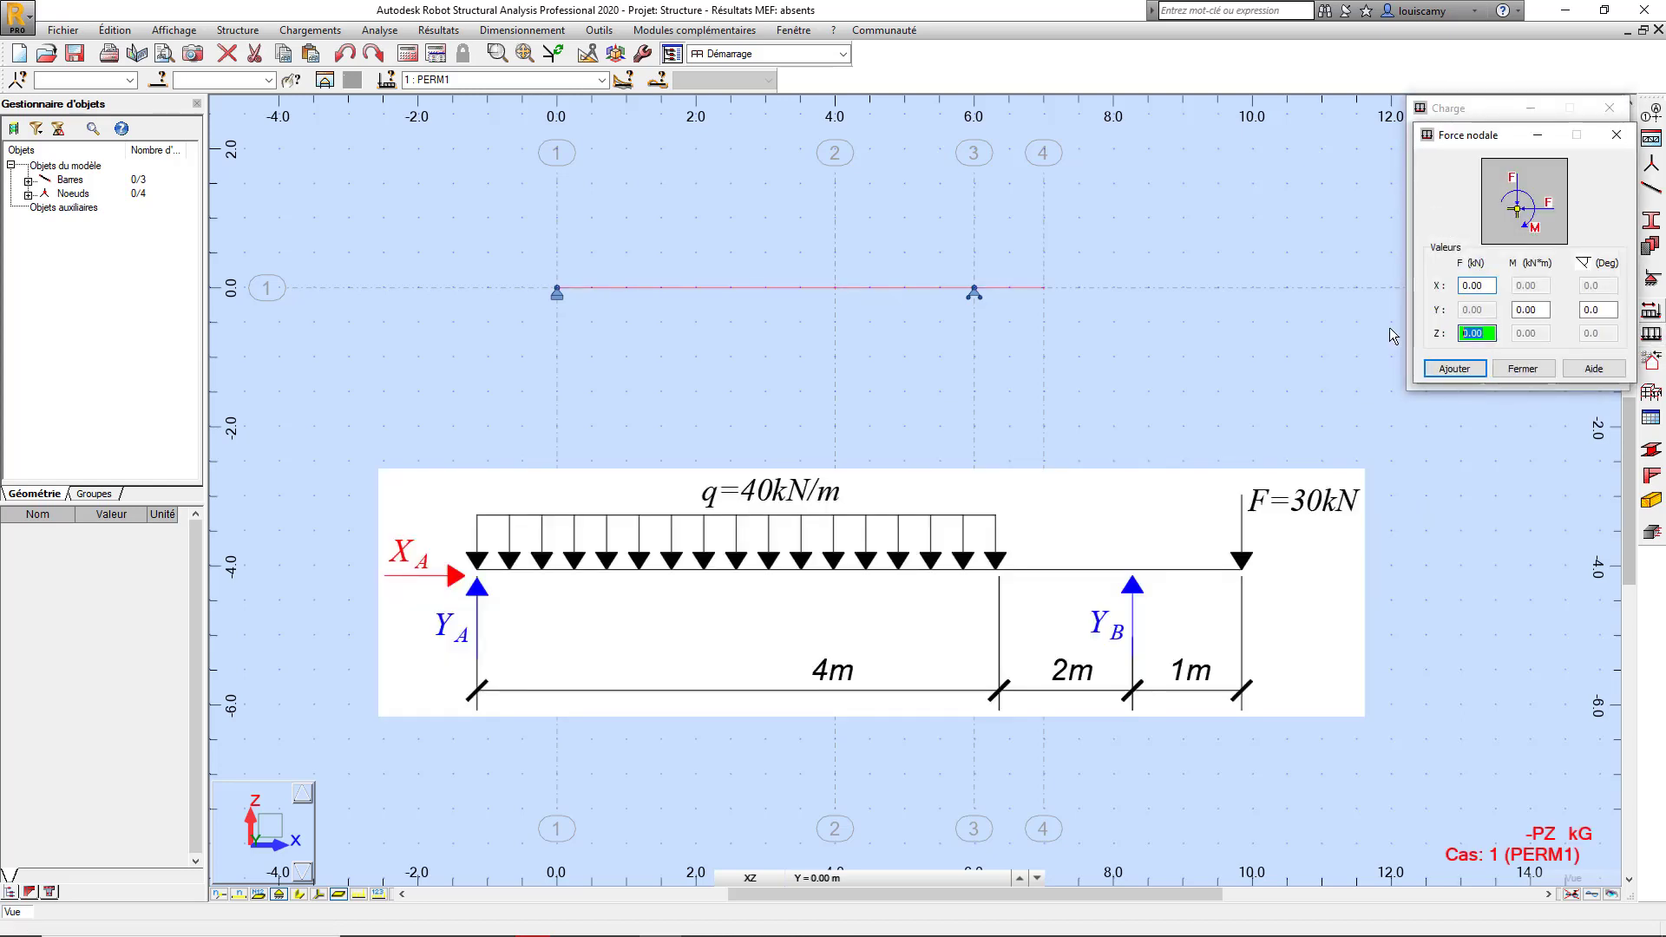
type("-30")
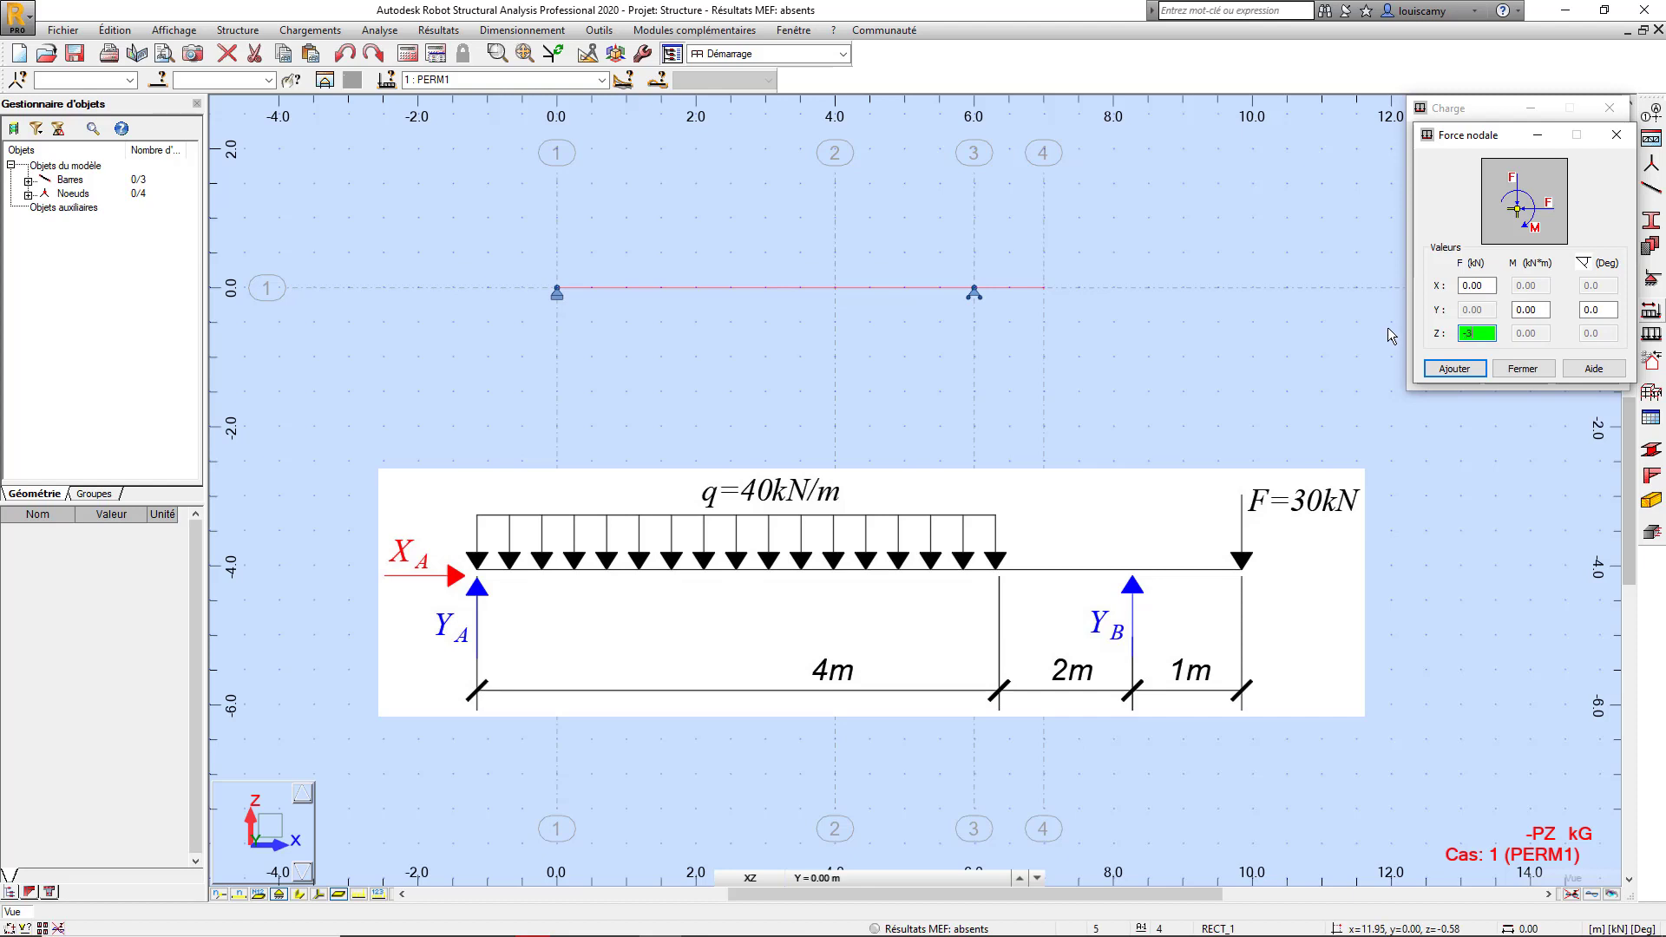
left_click(1452, 368)
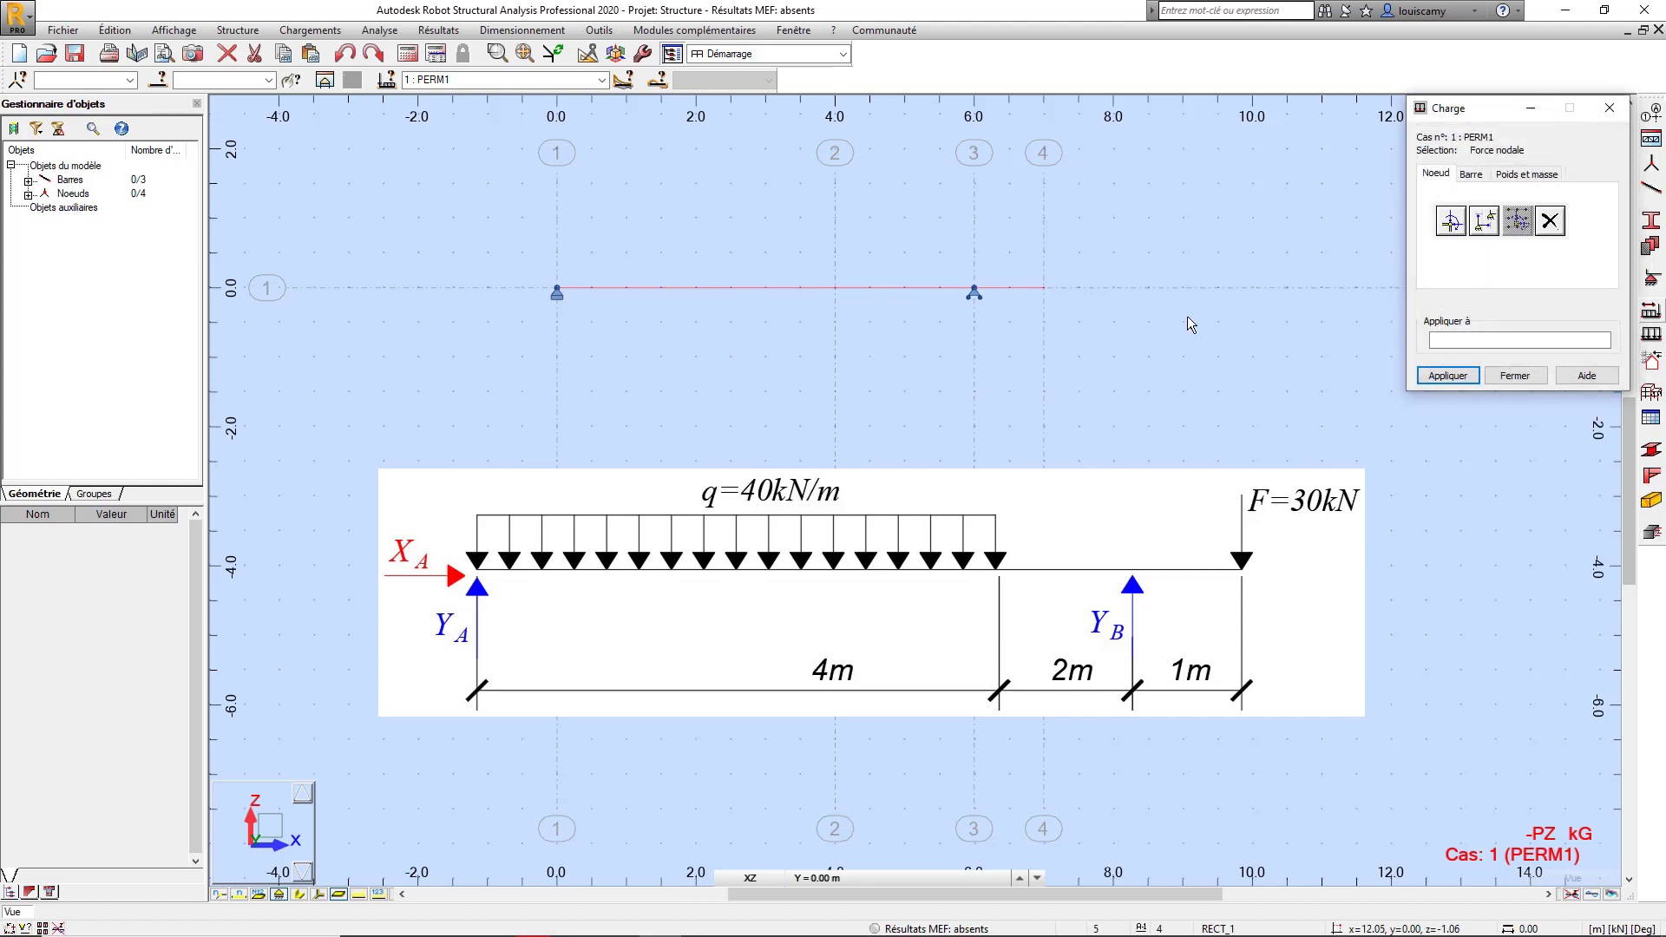
left_click(1048, 289)
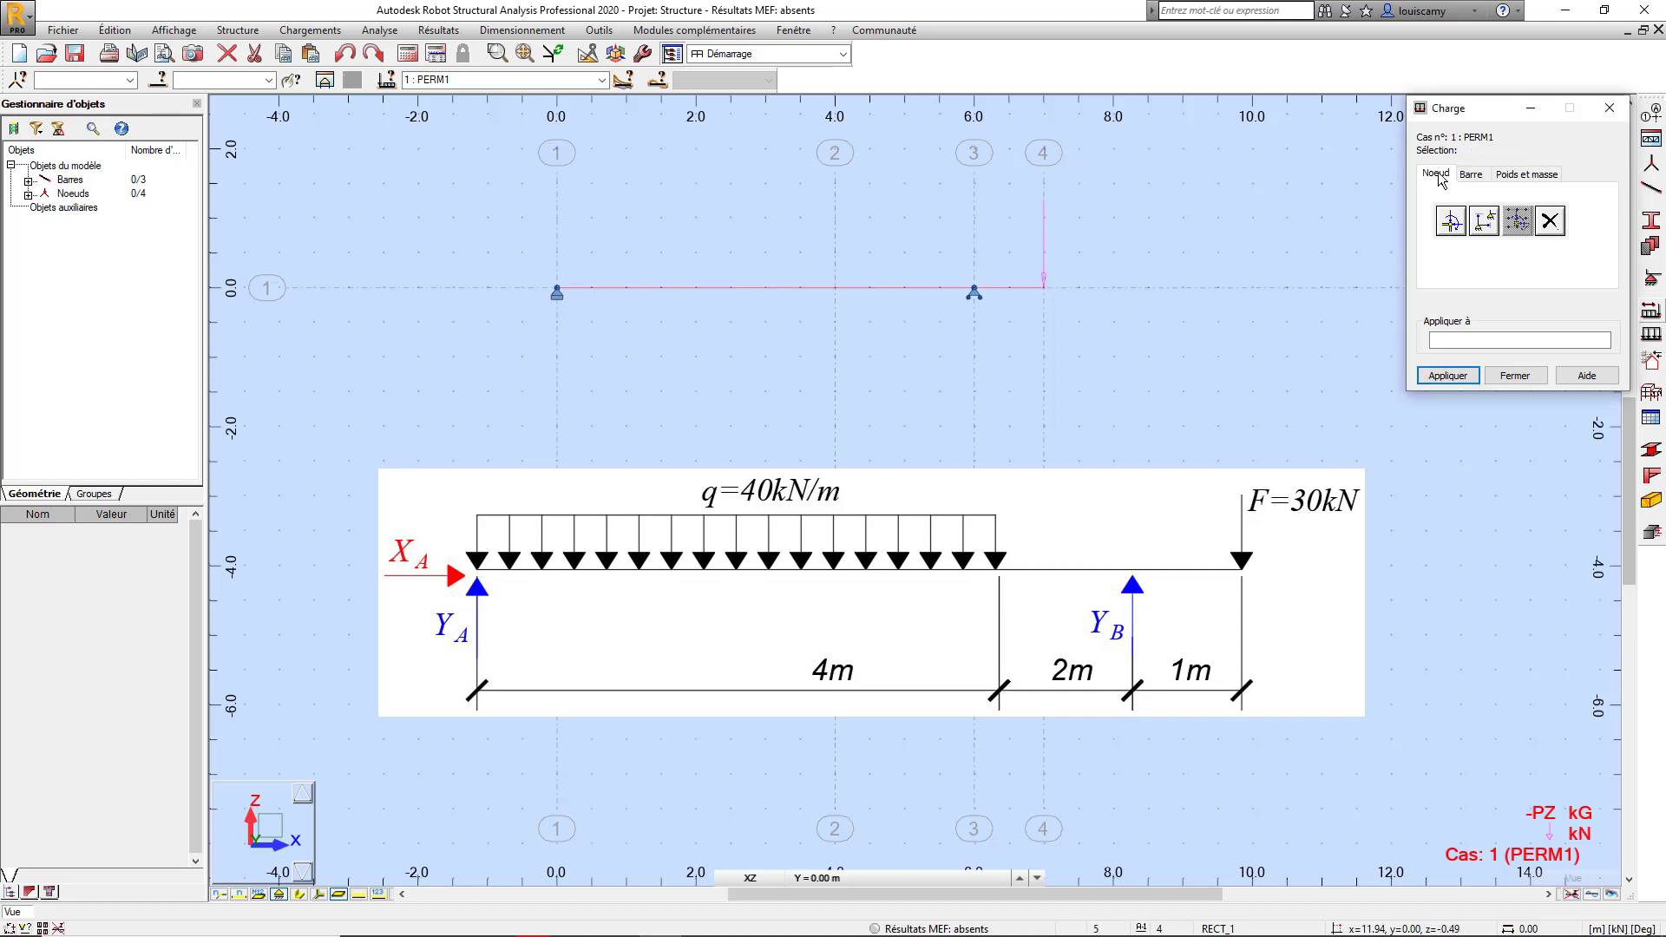
Step: Apply a uniform load of -40 kN/m along Z to the bar between grid lines 1 and 2, and display the load symbols and values
left_click(1471, 176)
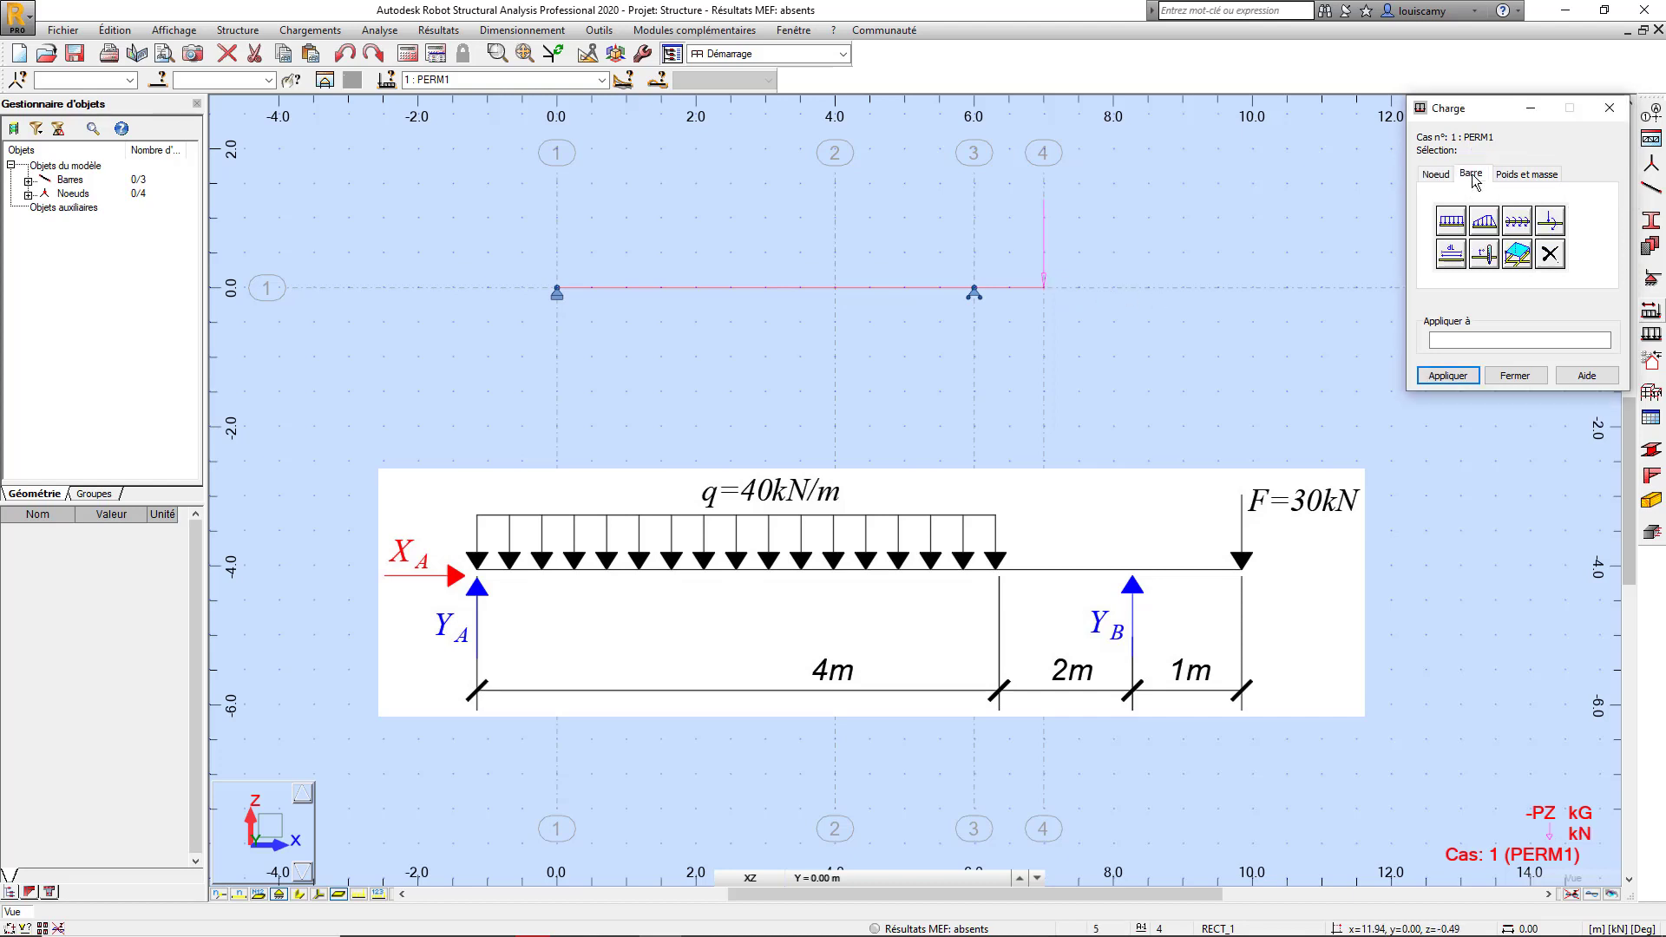
left_click(1450, 221)
left_click(1517, 335)
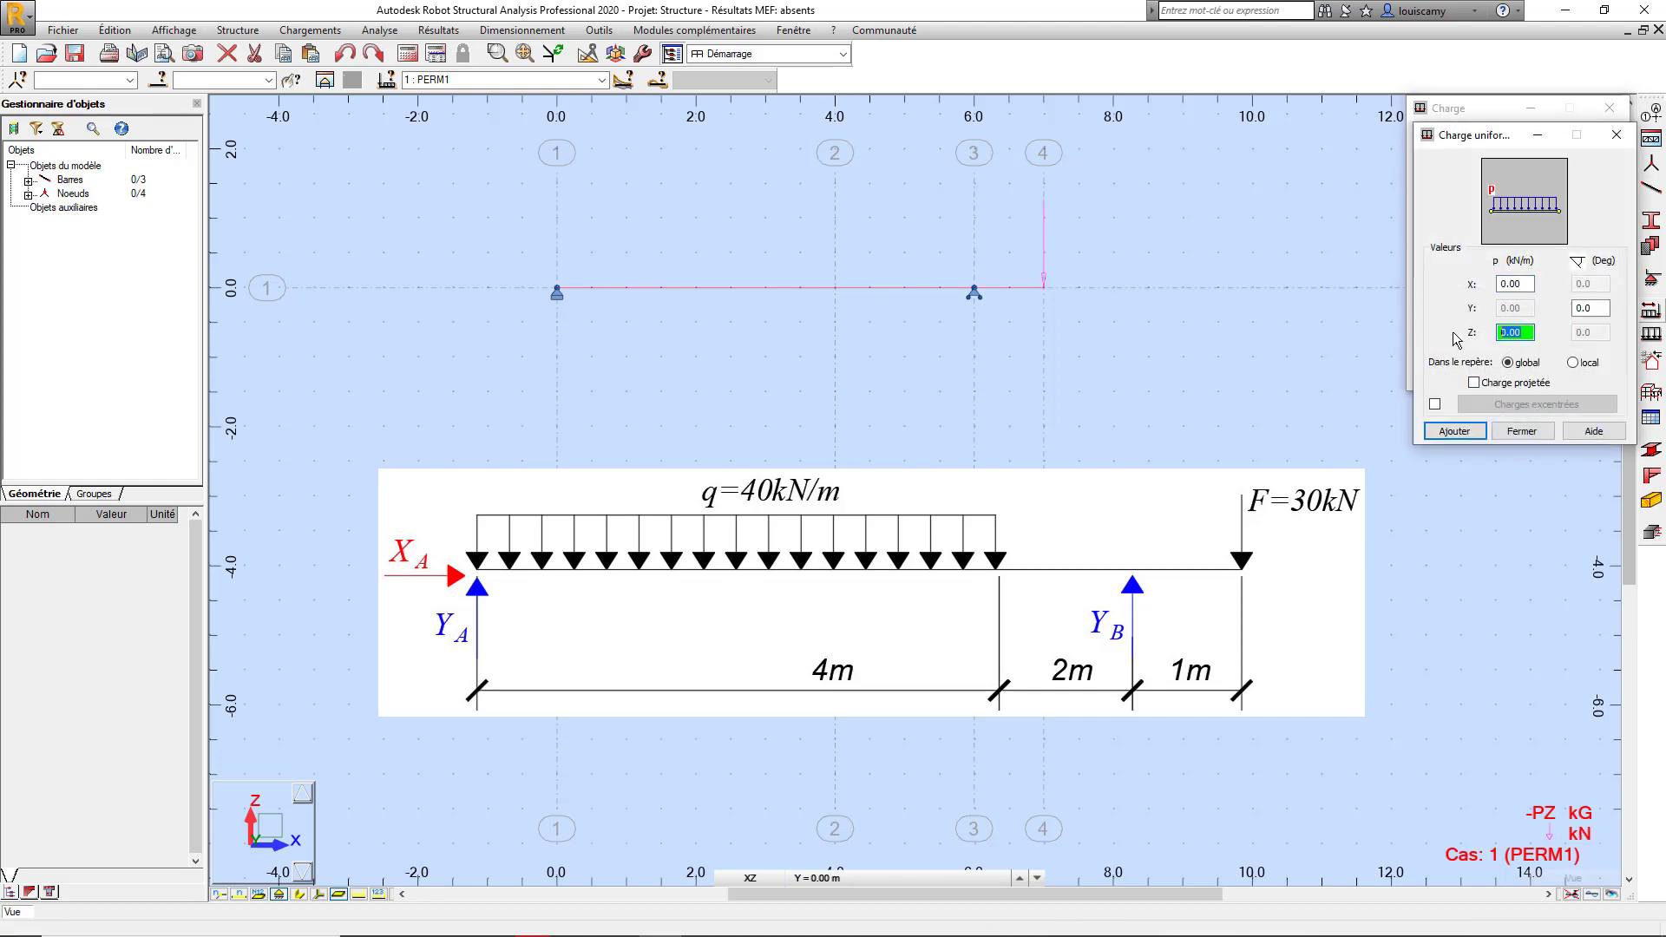
type("-40")
left_click(1472, 427)
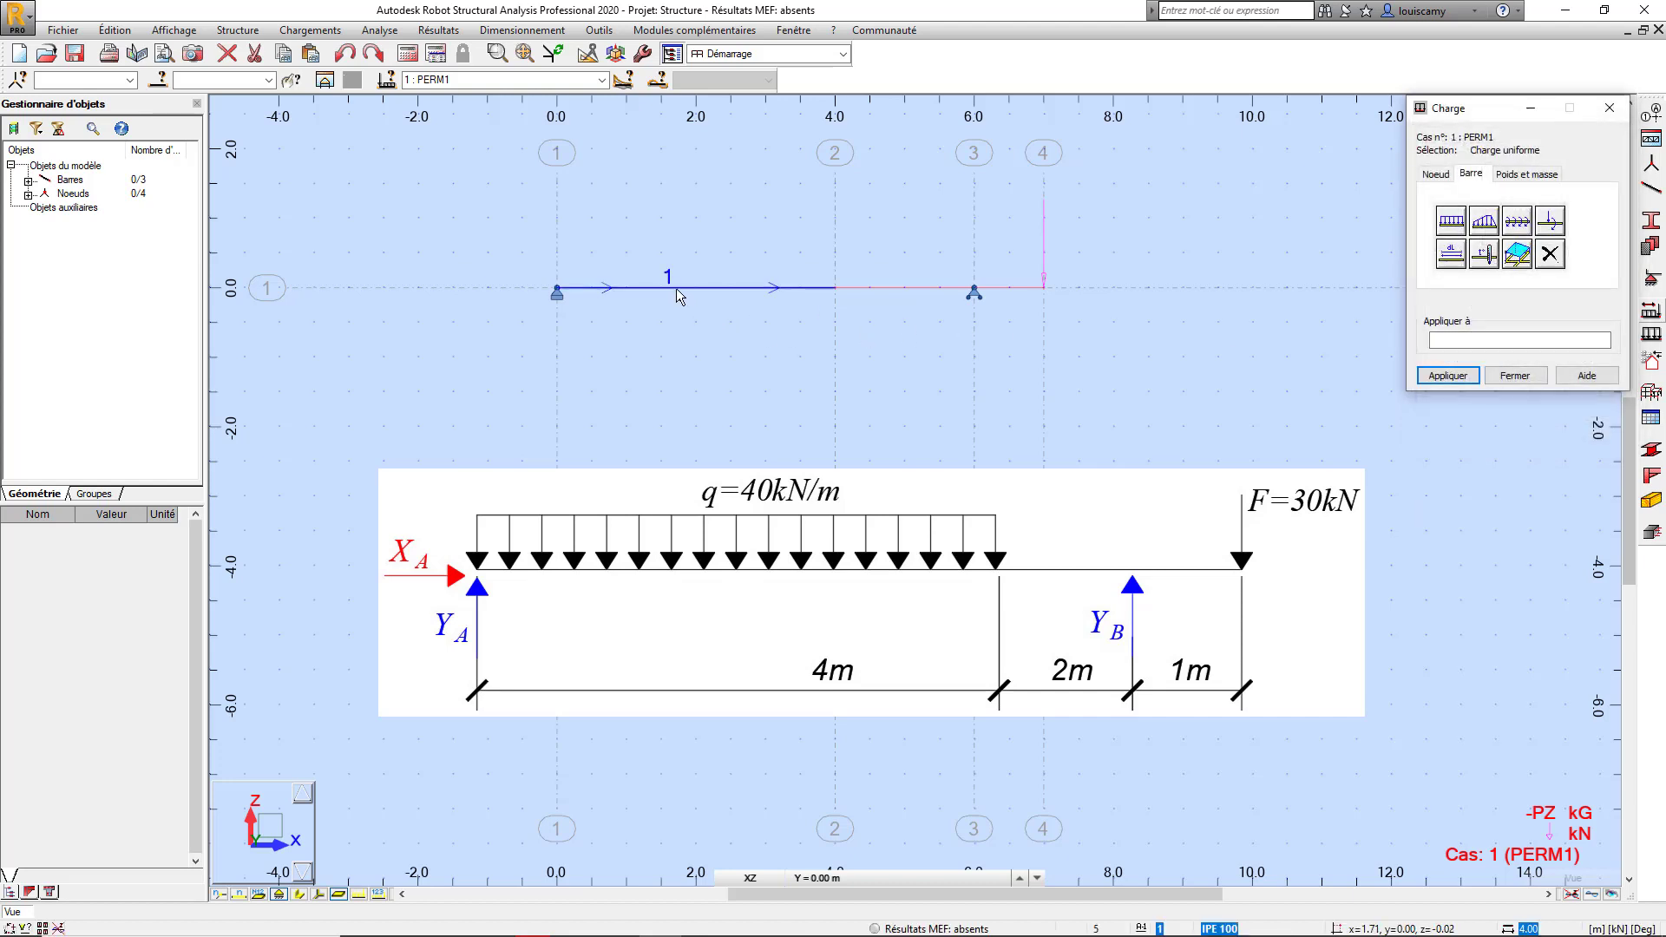
left_click(677, 292)
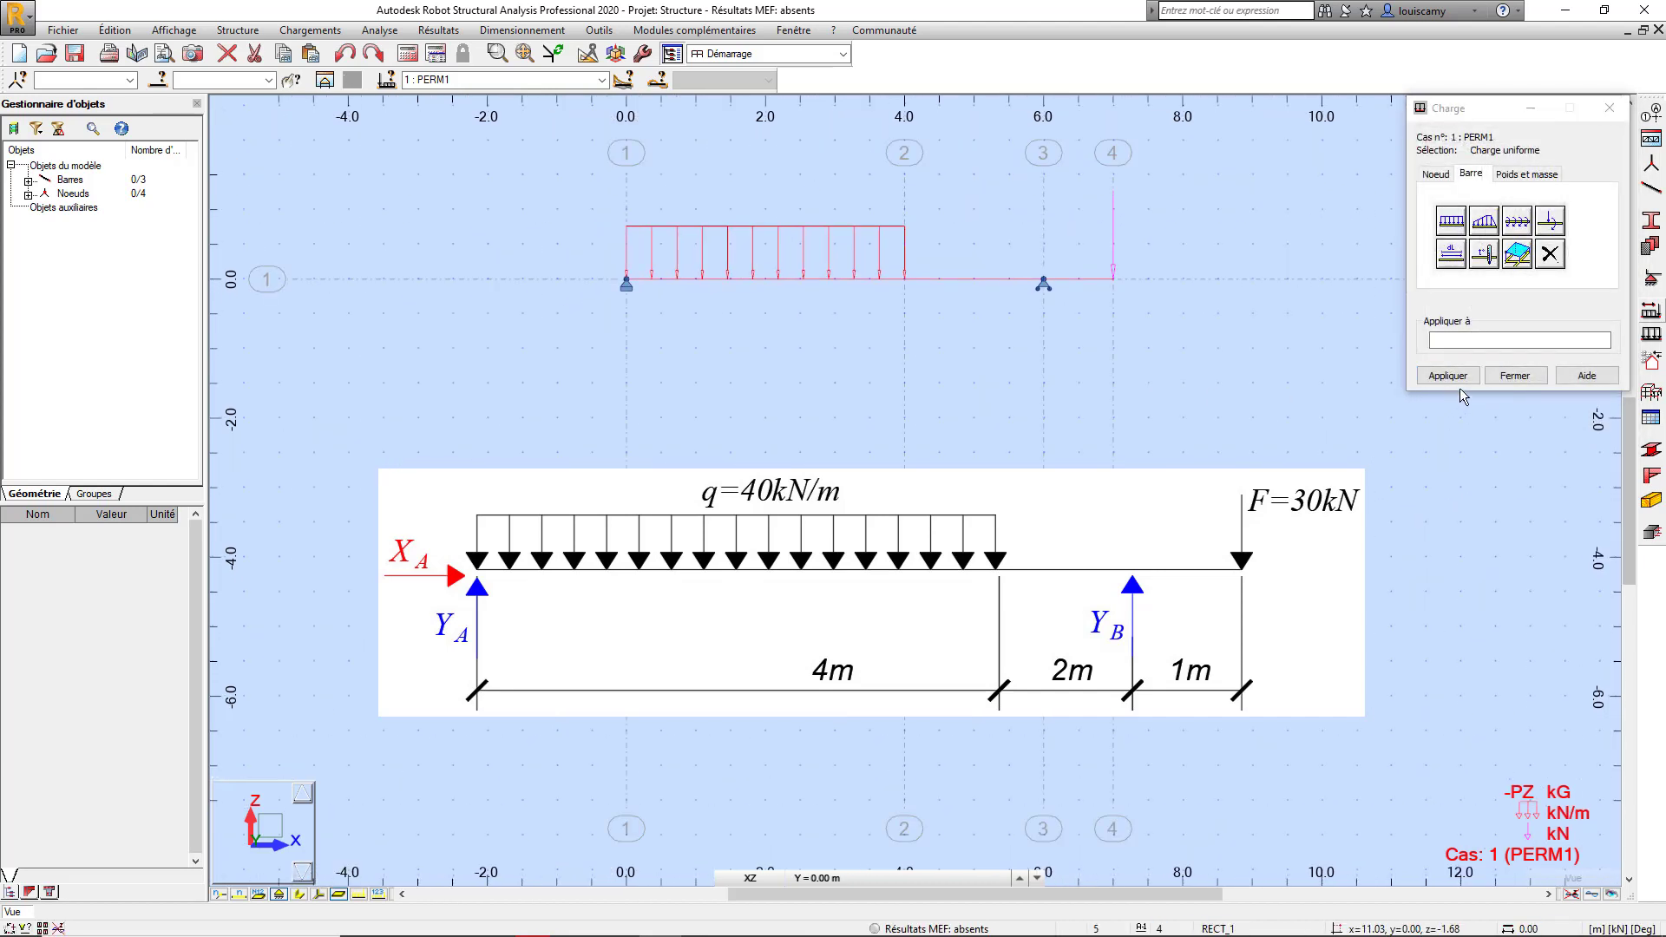
left_click(1514, 375)
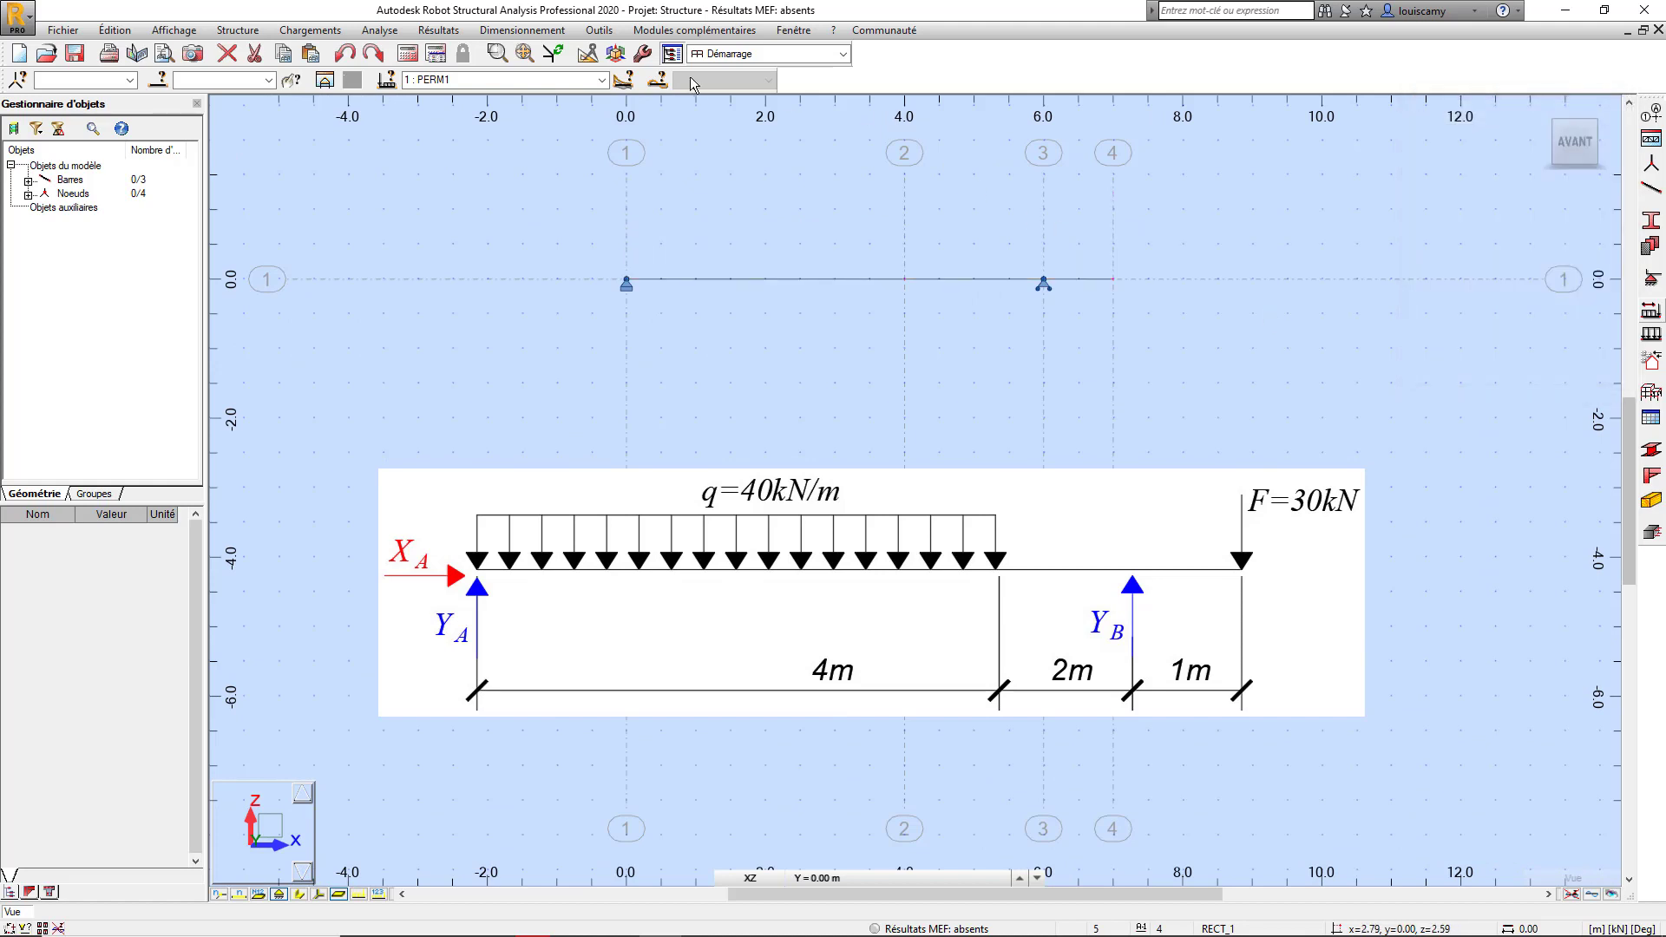
left_click(358, 894)
left_click(378, 894)
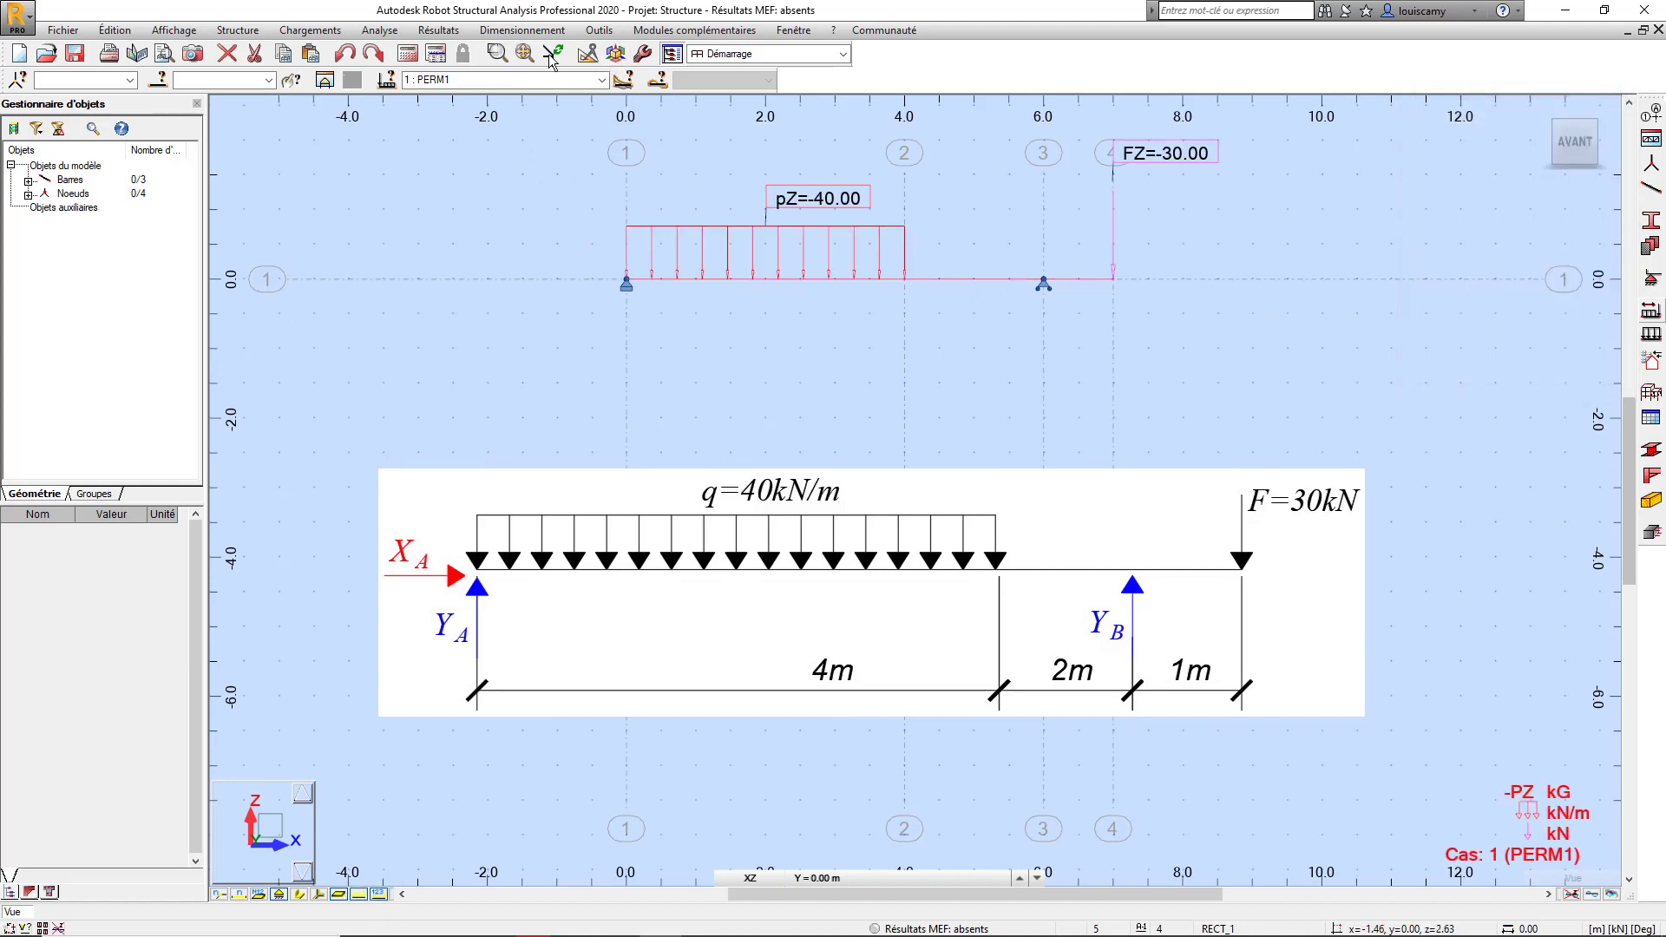
Step: Add three aligned dimension lines about 1 m below the beam, between grid lines 1–2, 2–3 and 3–4
left_click(599, 30)
left_click(612, 52)
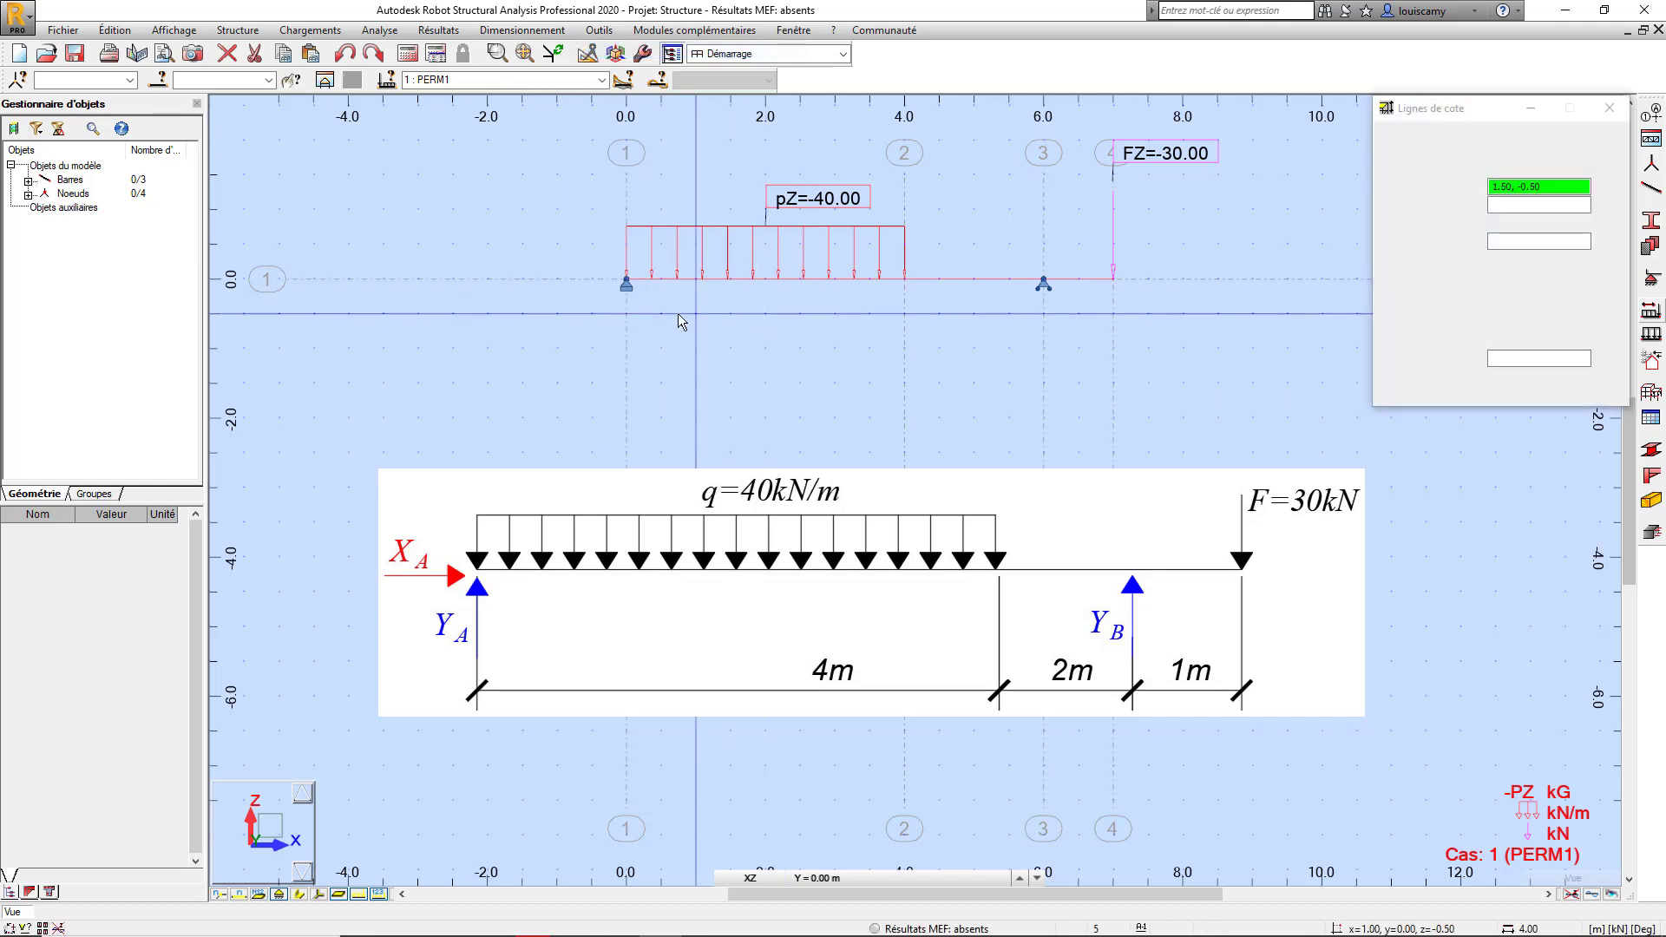
left_click(626, 279)
left_click(904, 279)
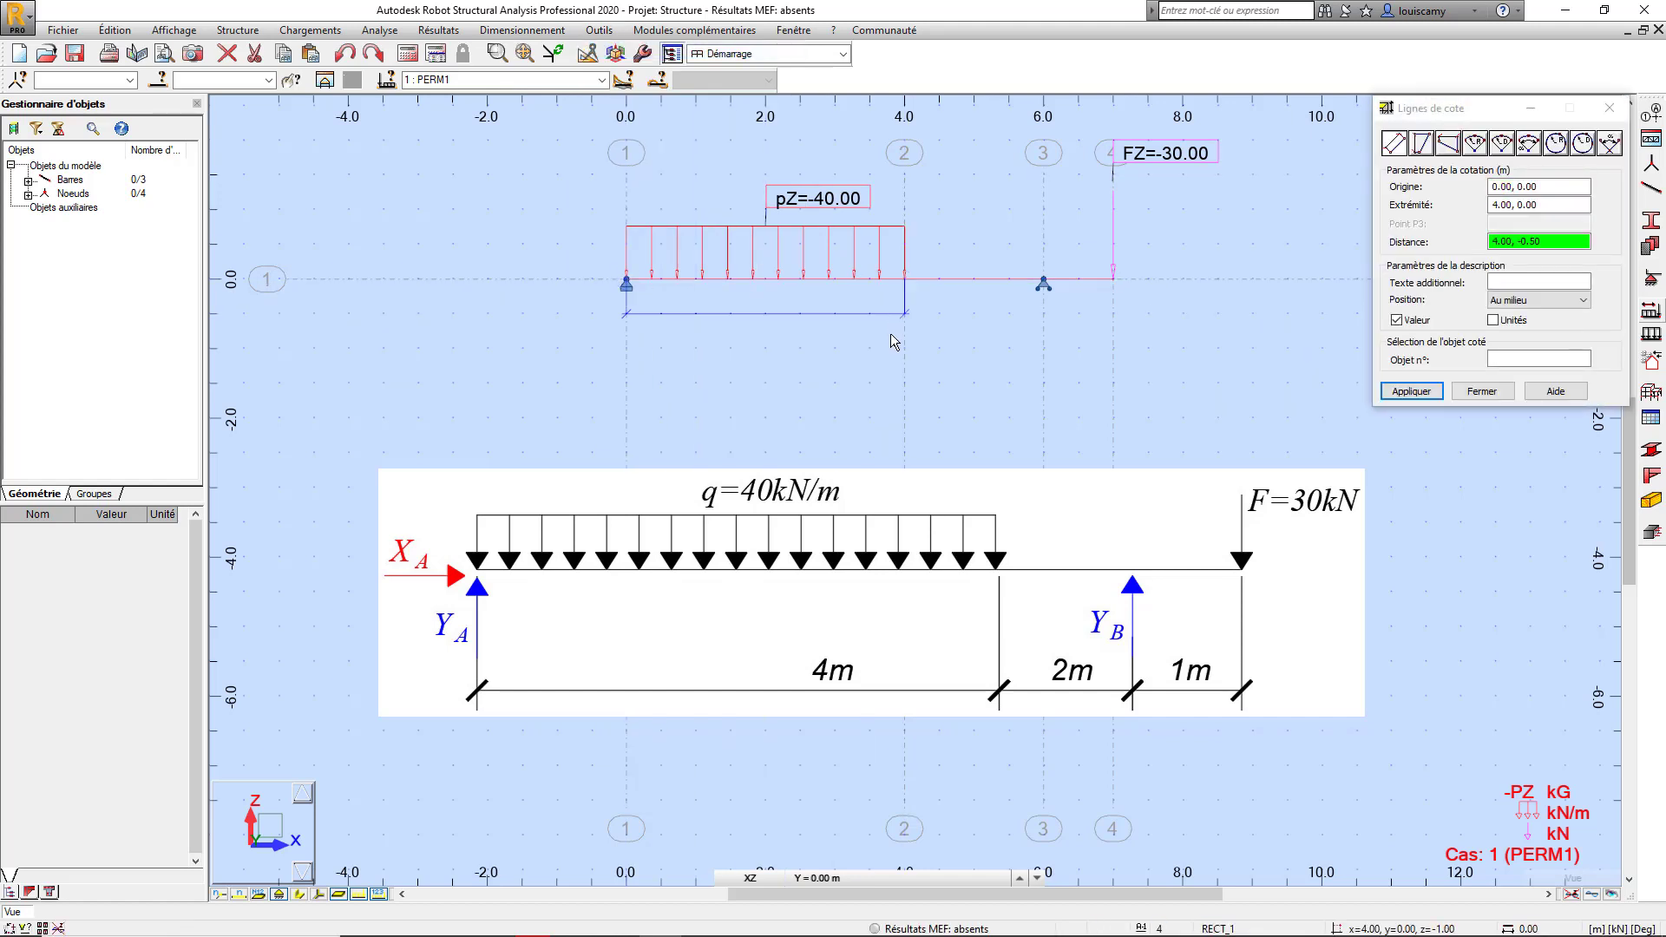
left_click(894, 348)
left_click(905, 278)
left_click(1043, 279)
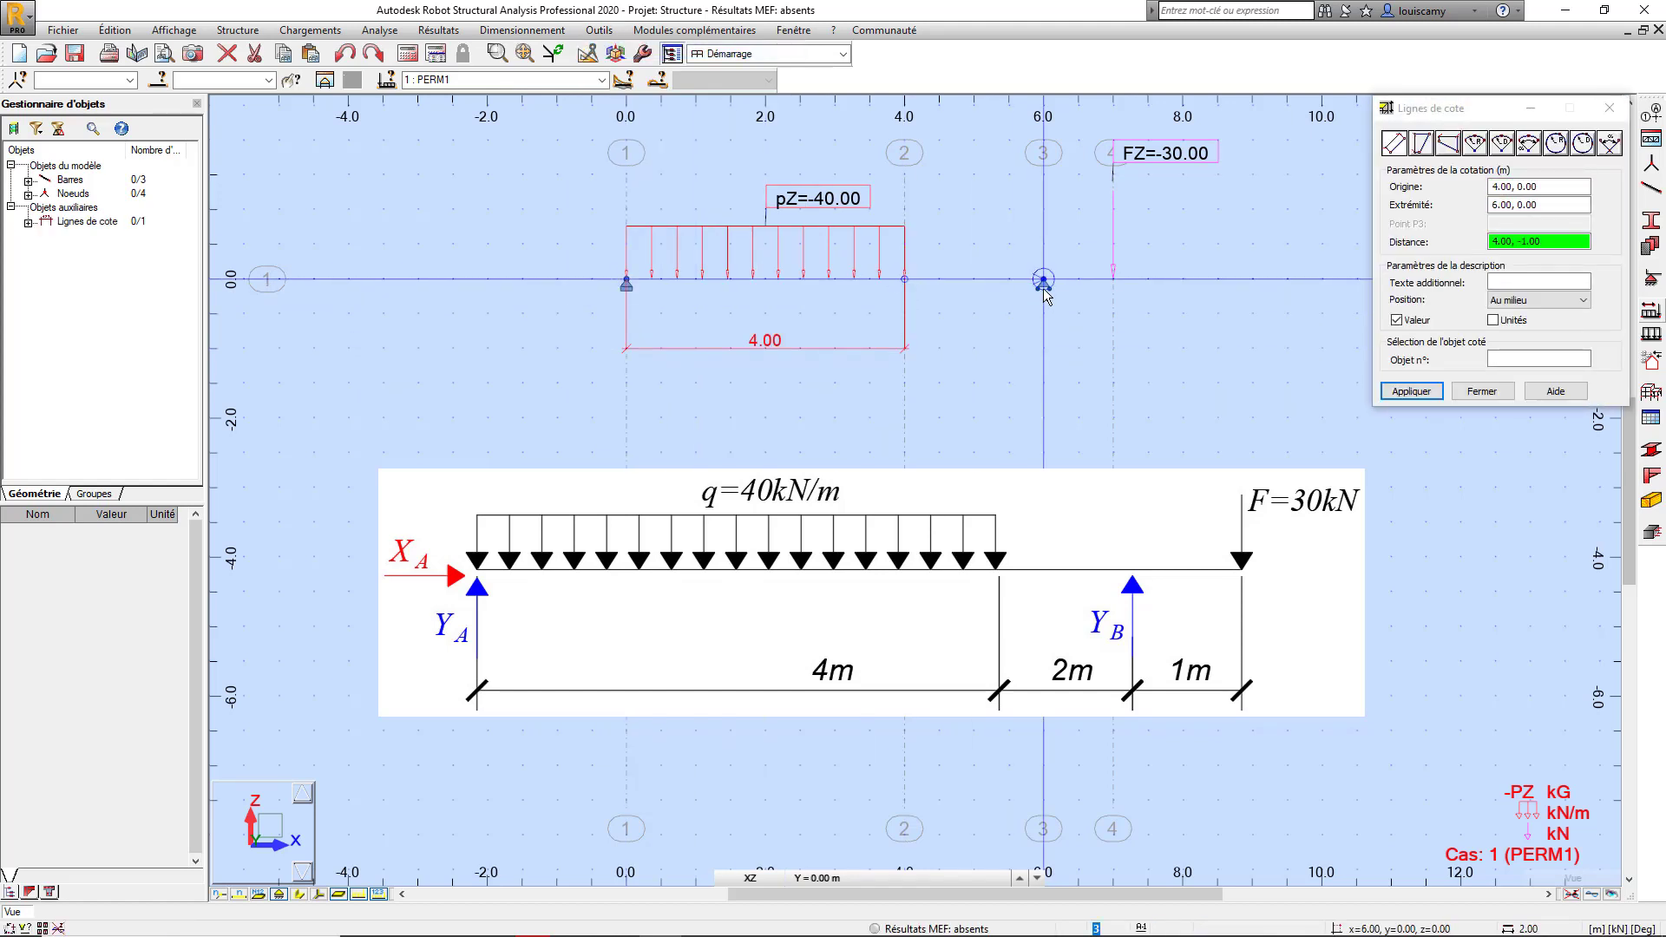
left_click(1006, 337)
left_click(1043, 278)
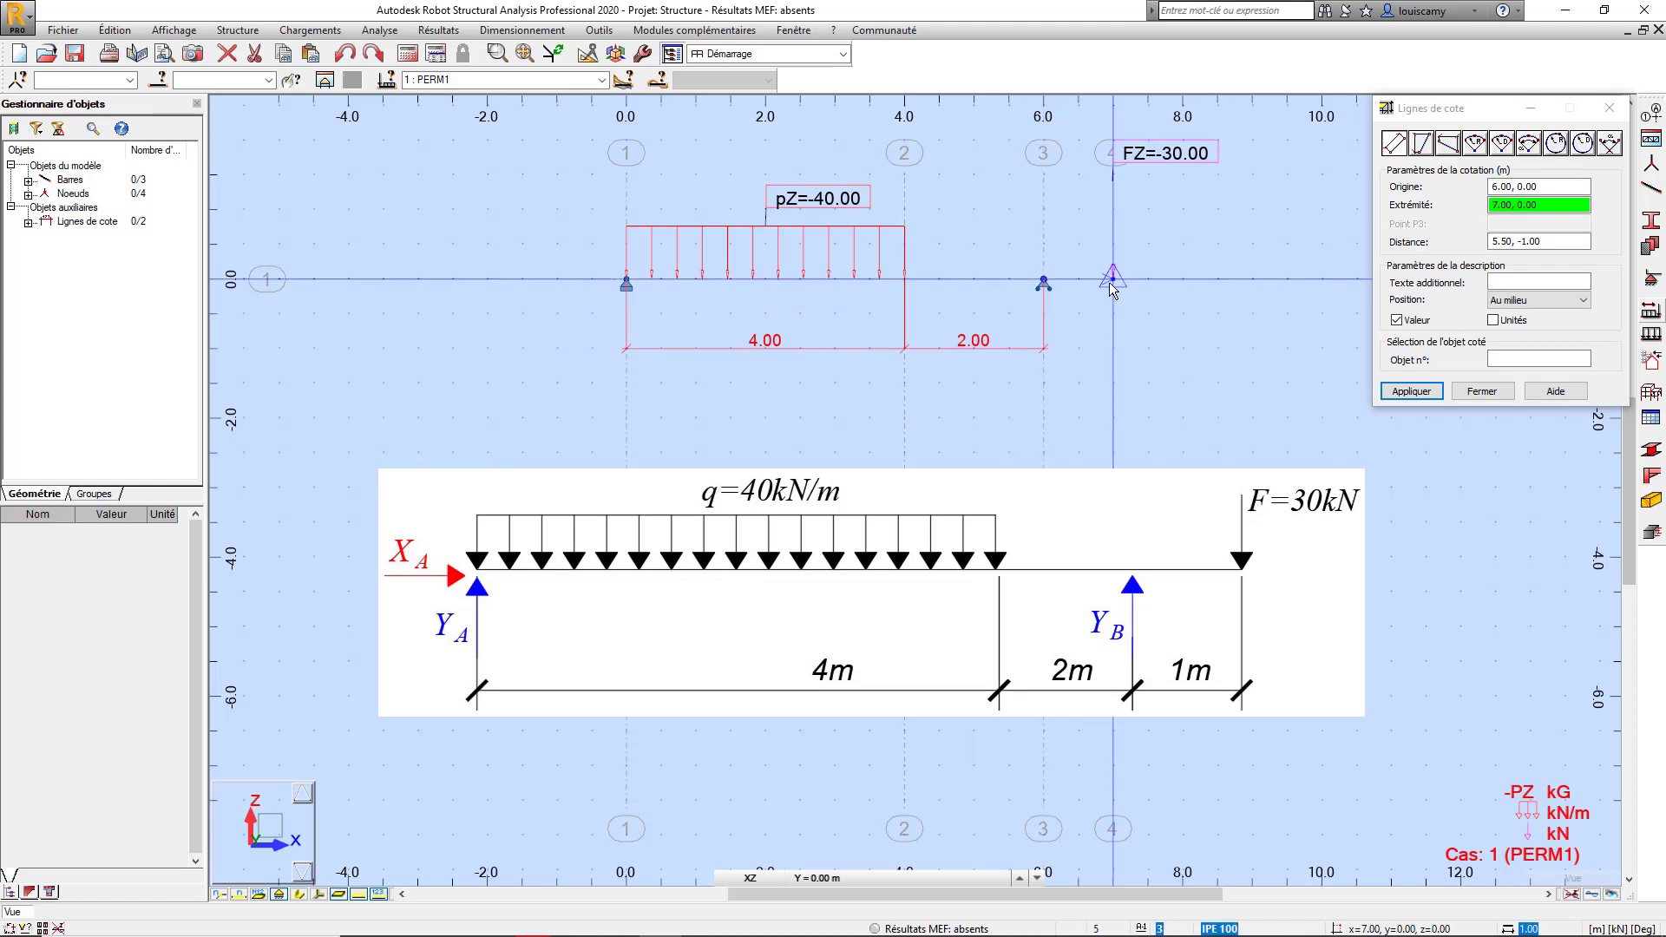
left_click(1113, 280)
left_click(1101, 348)
left_click(1481, 390)
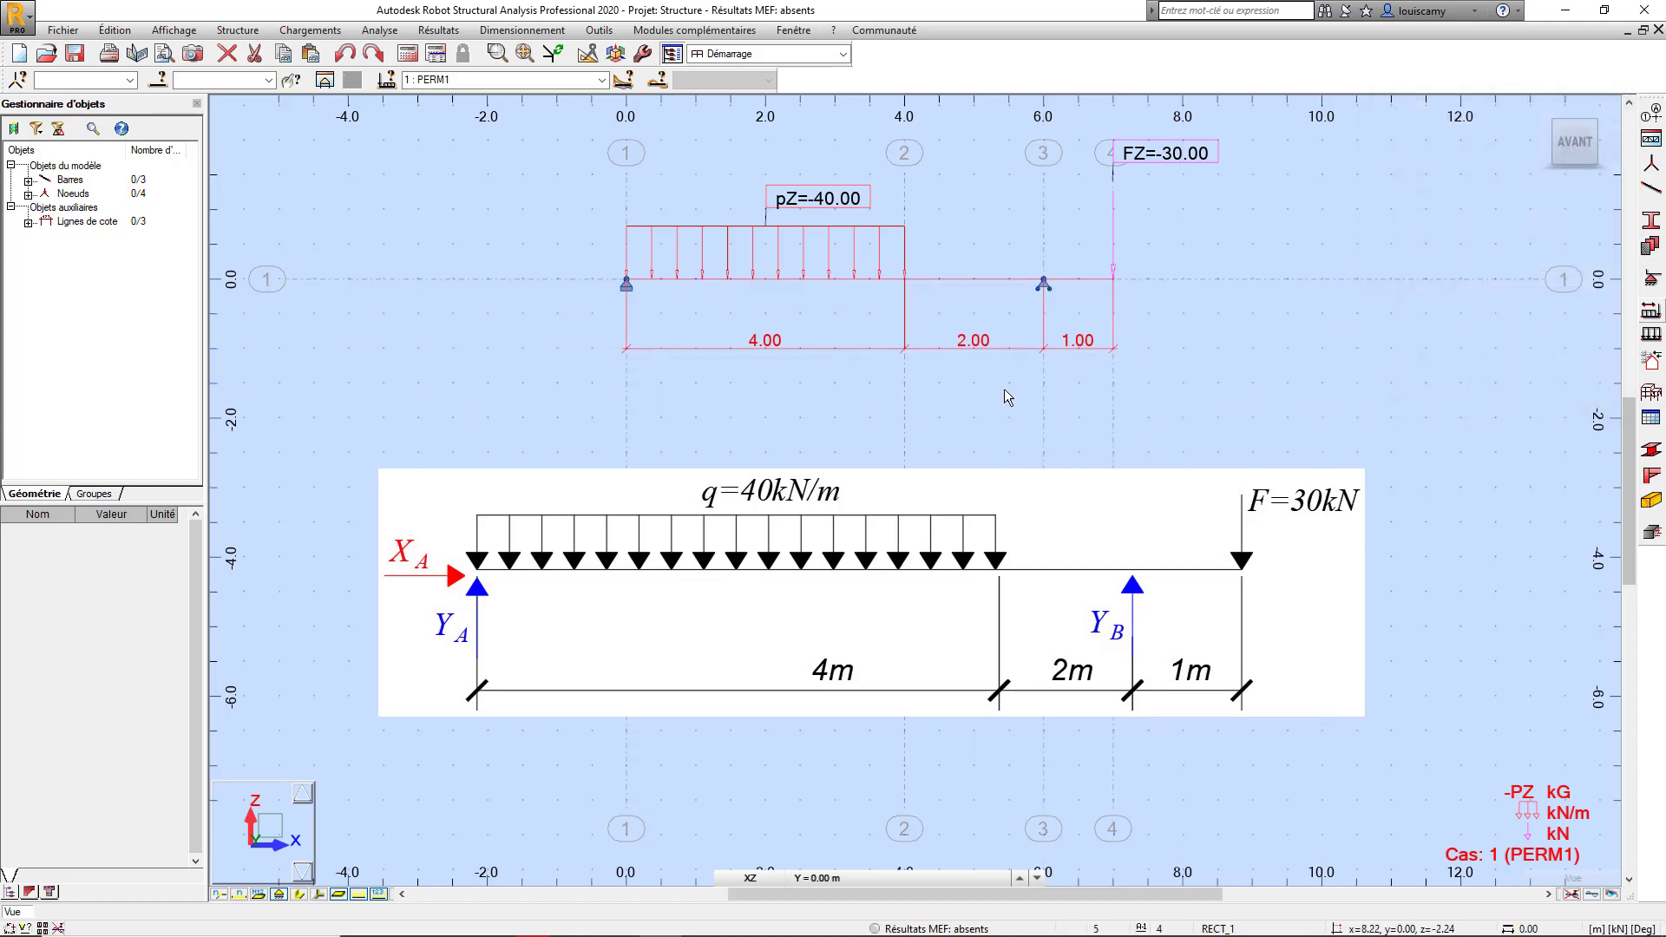
Step: Delete the three dimension lines below the beam
left_click_drag(1128, 374, 448, 320)
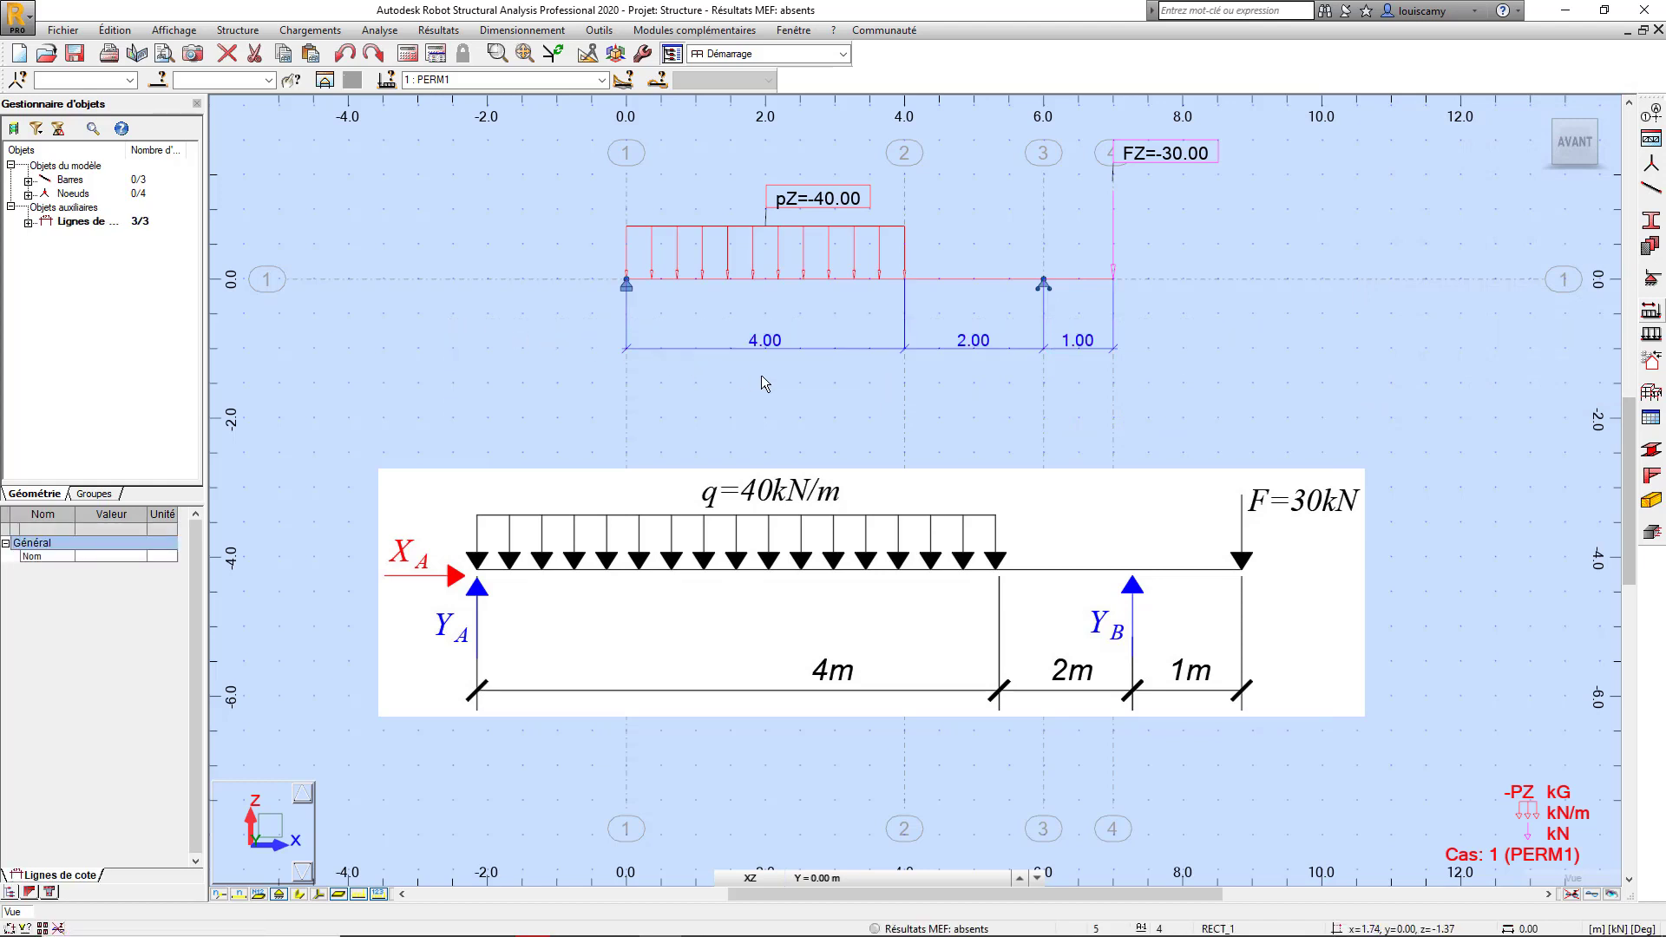
key("Delete")
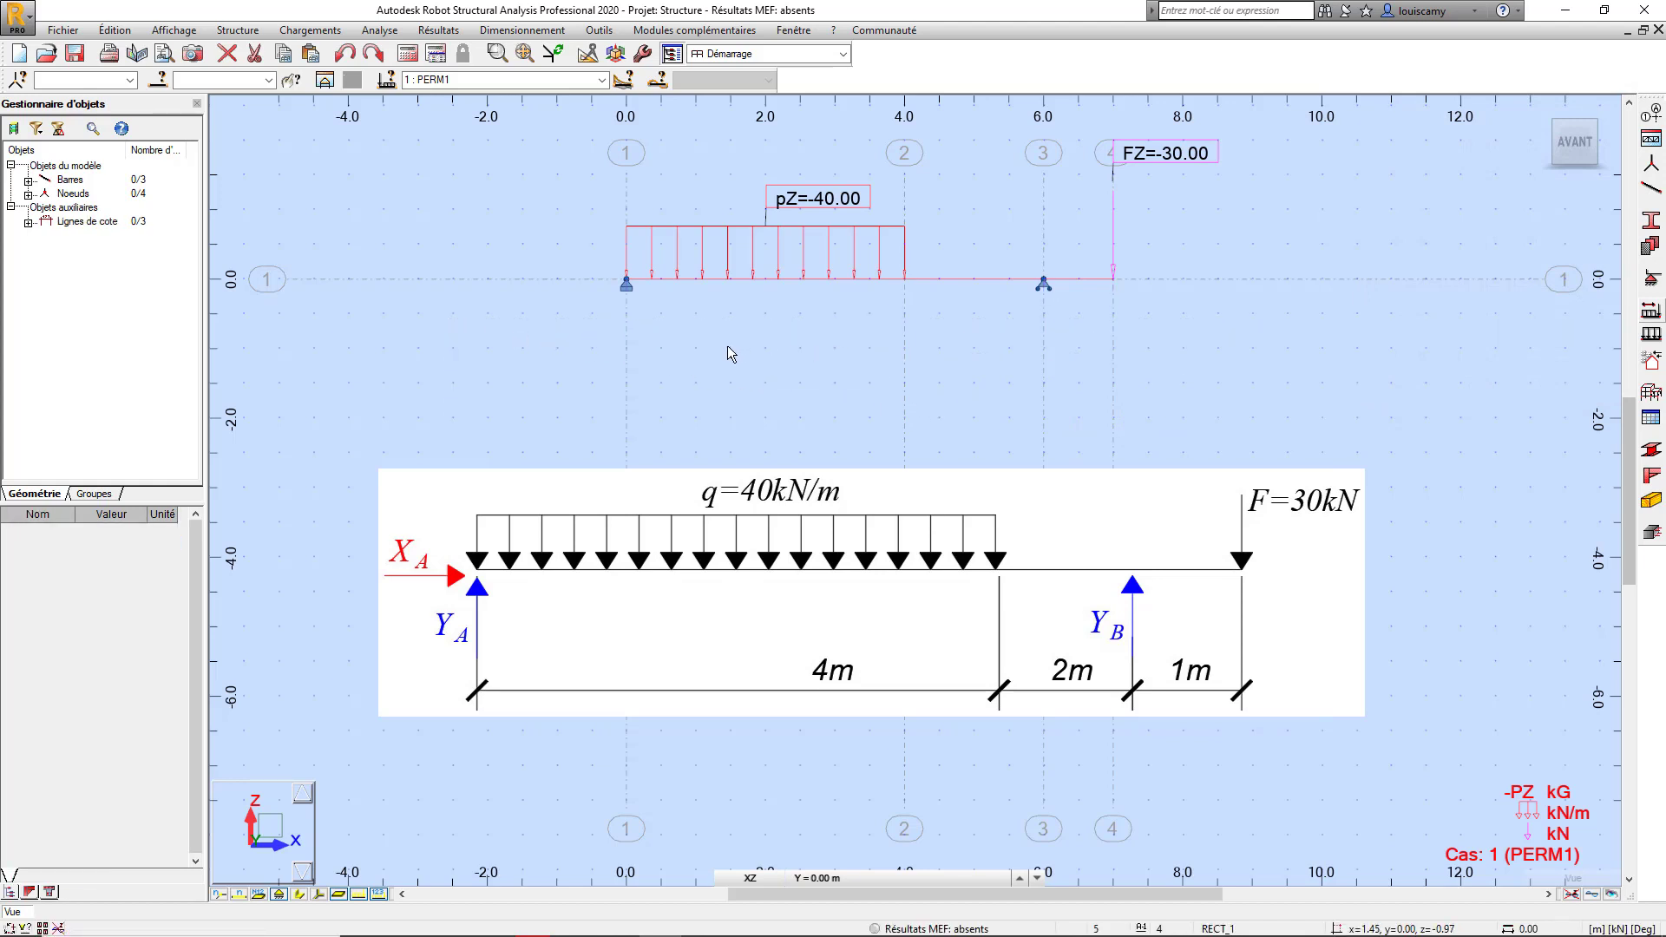
Step: Save the project under the name Ep17-exercice 9 in the Documents folder
left_click(63, 31)
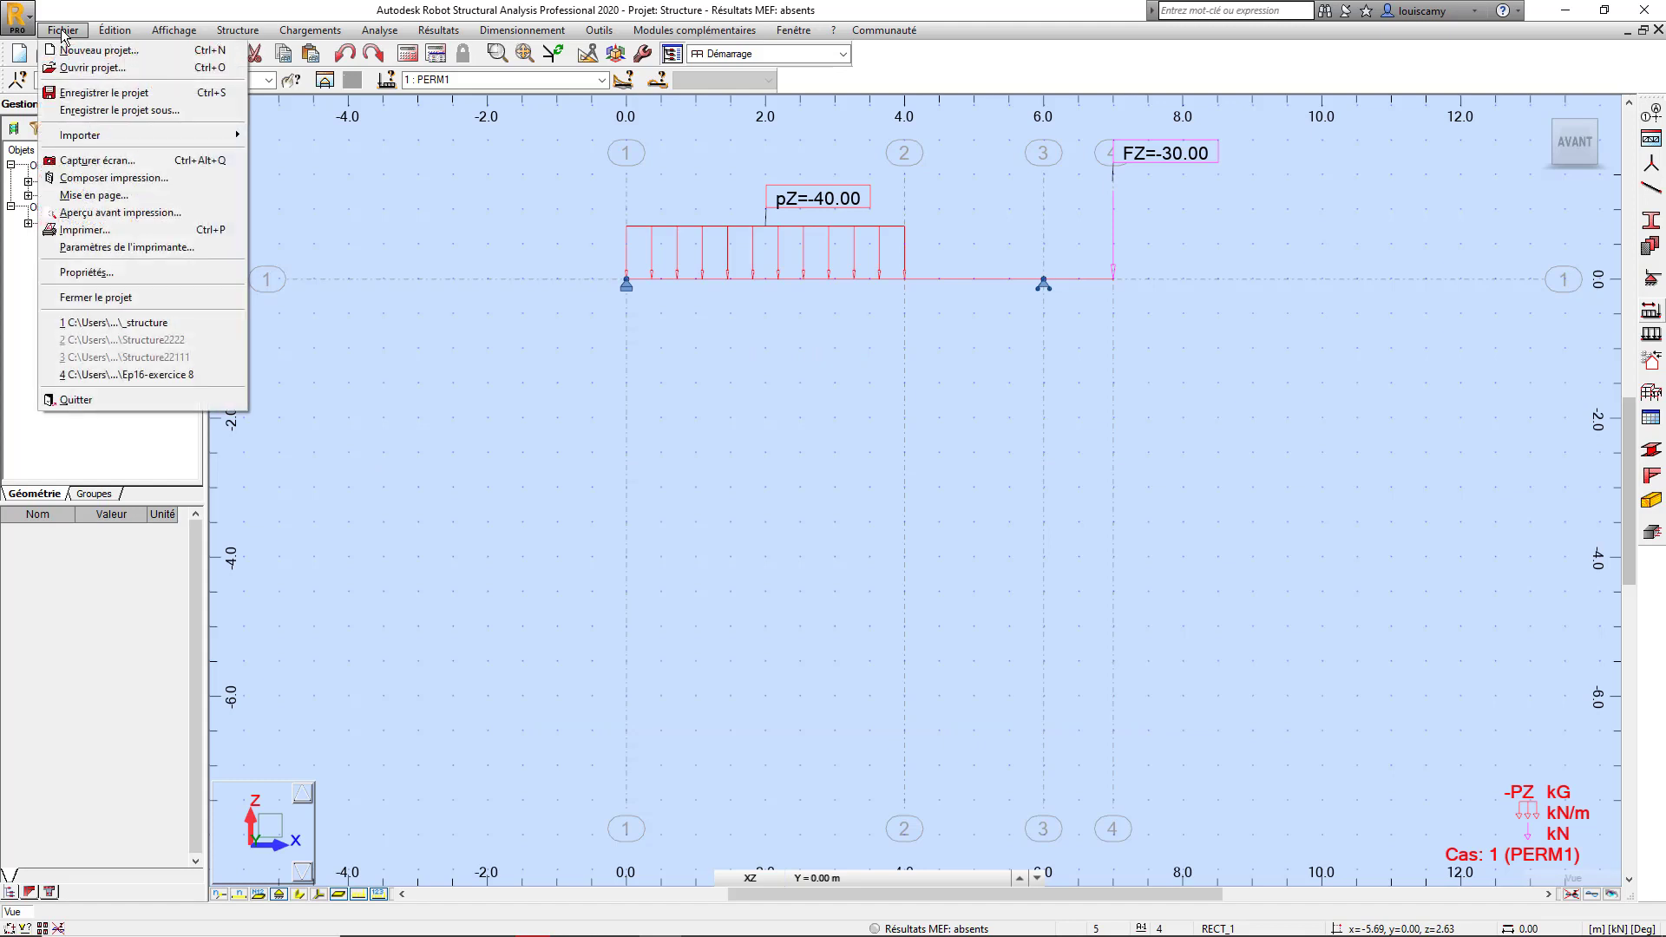
left_click(130, 111)
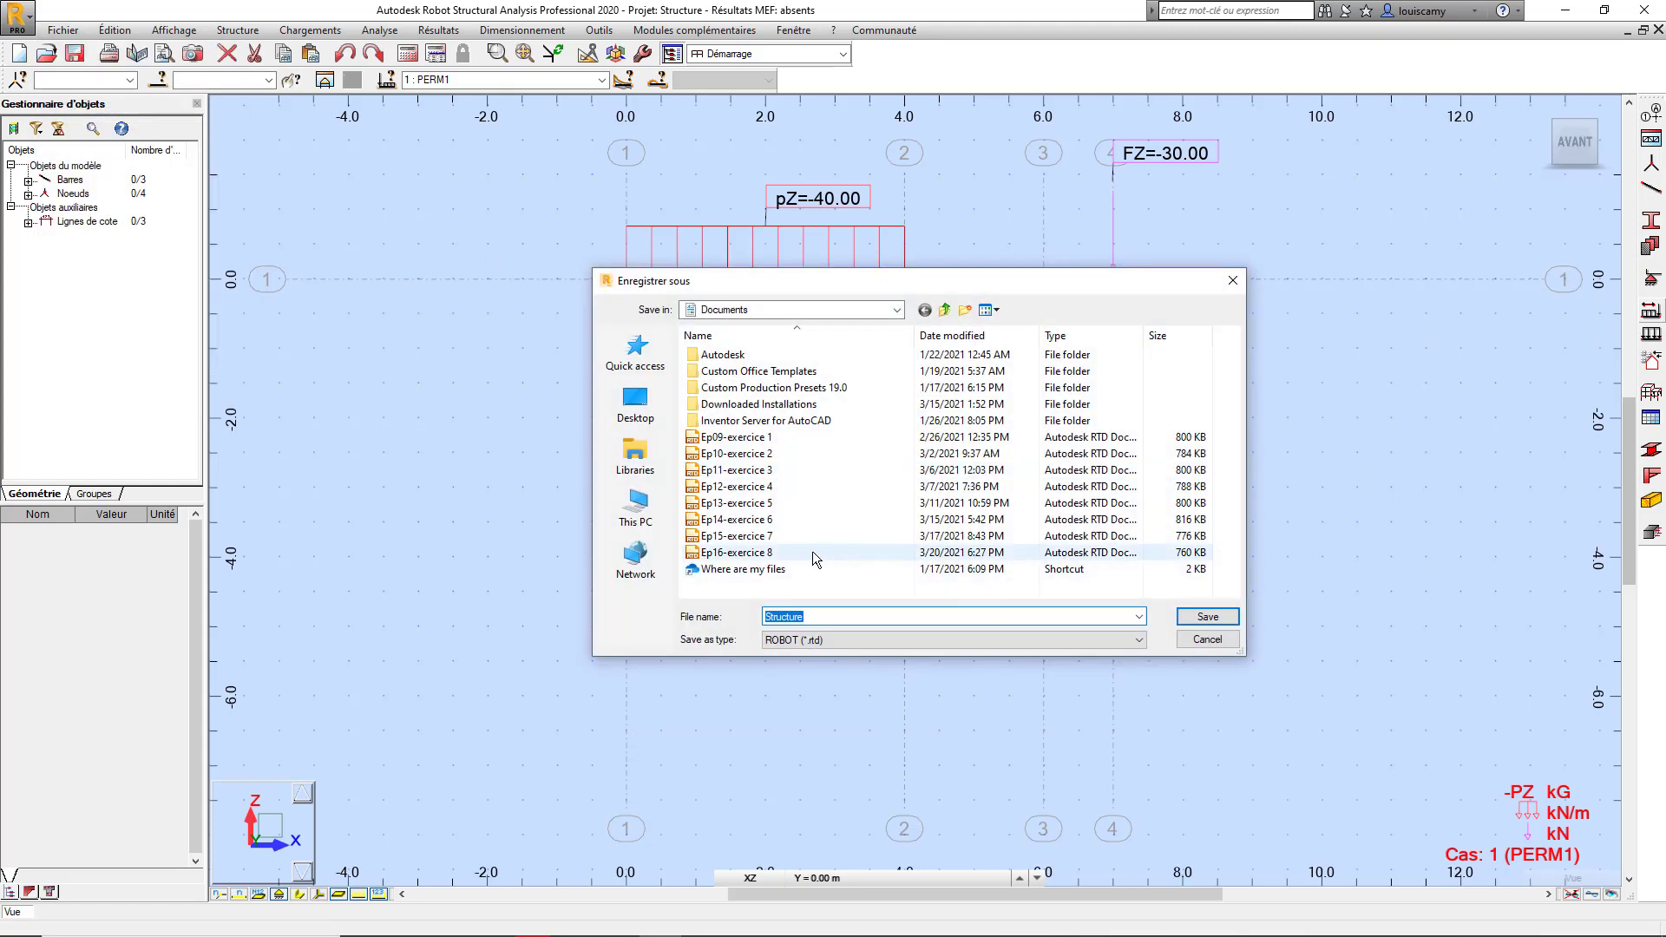
left_click(816, 553)
left_click(846, 617)
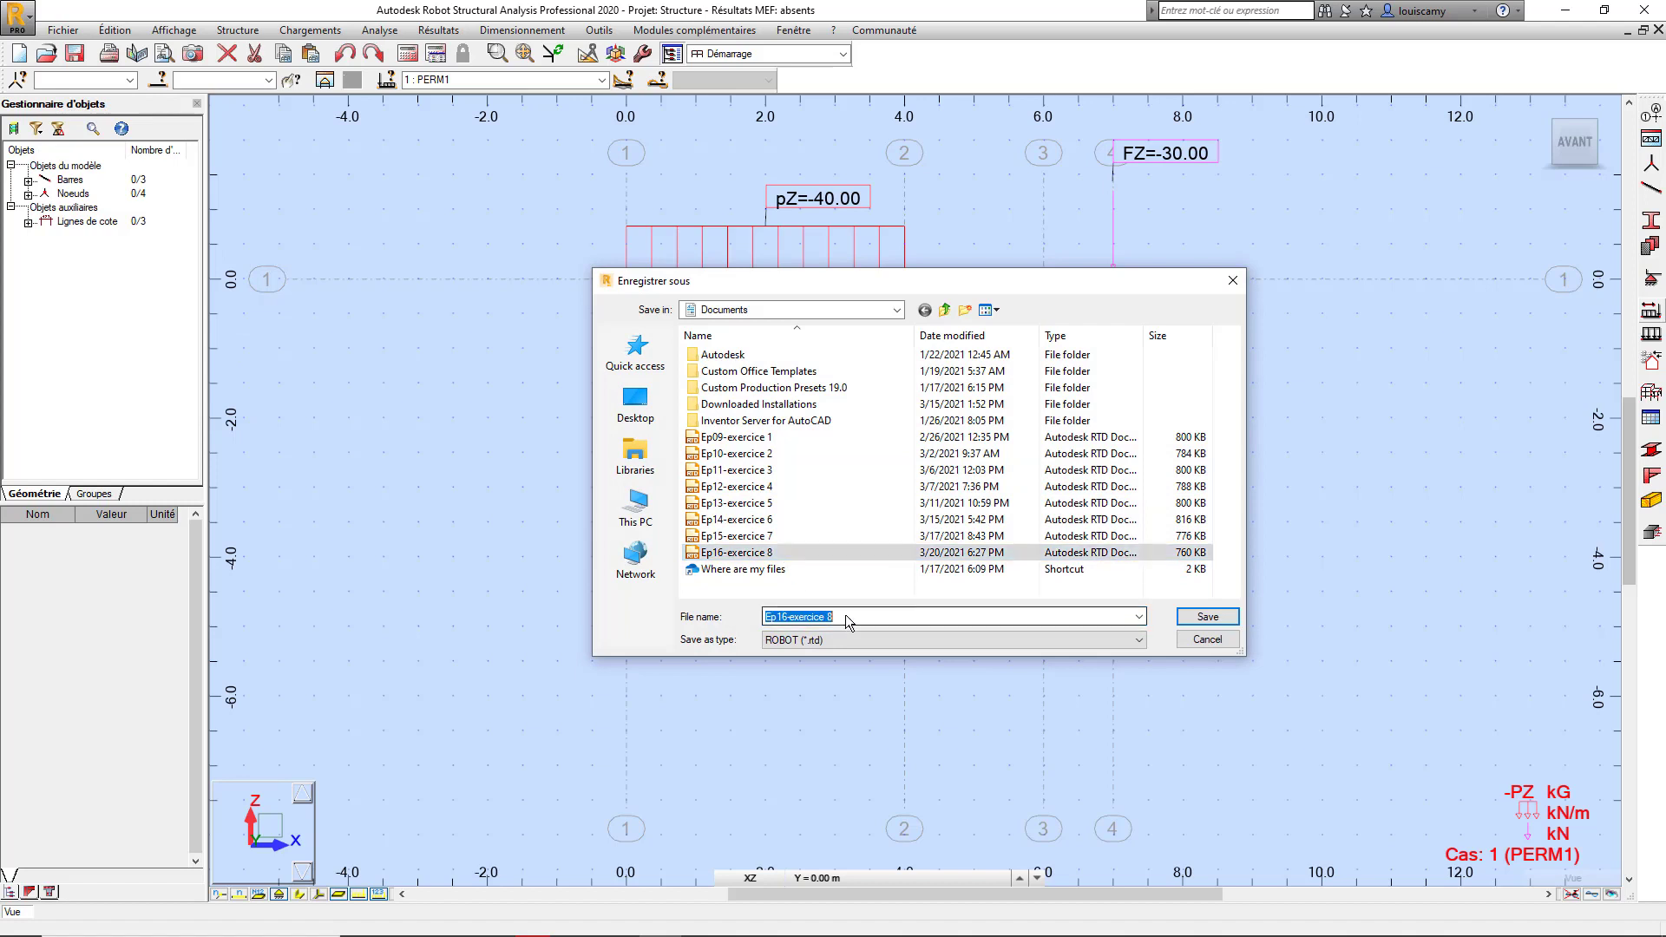
left_click(846, 617)
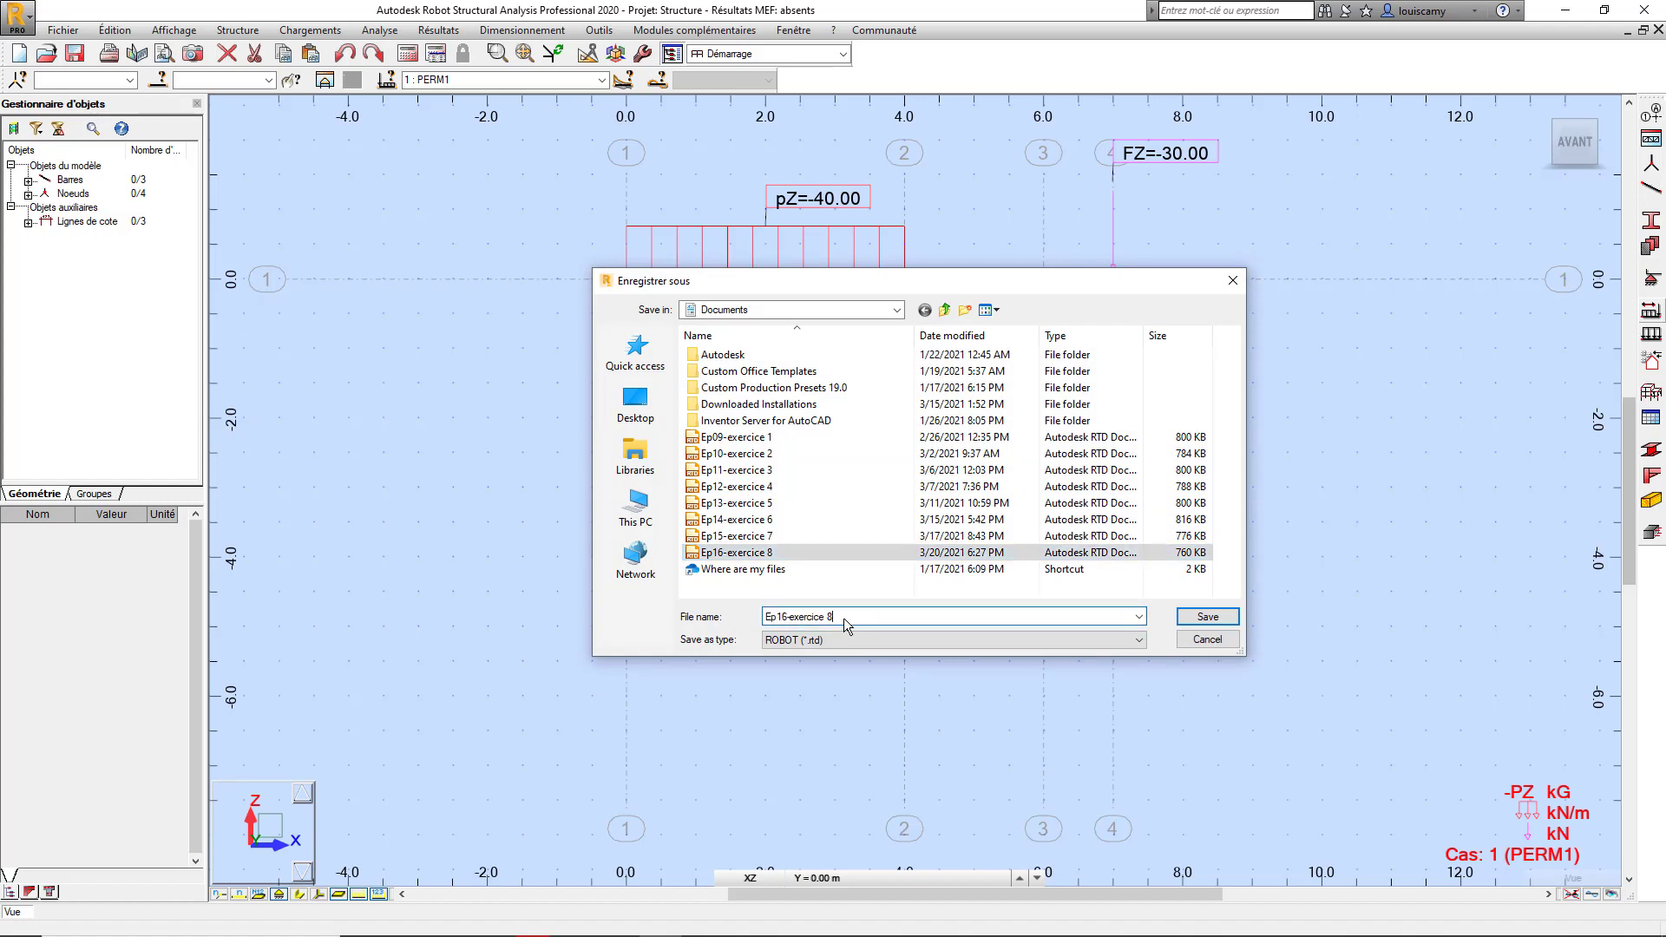
key("BackSpace")
type("9")
left_click(787, 617)
key("BackSpace")
type("7")
left_click(1208, 617)
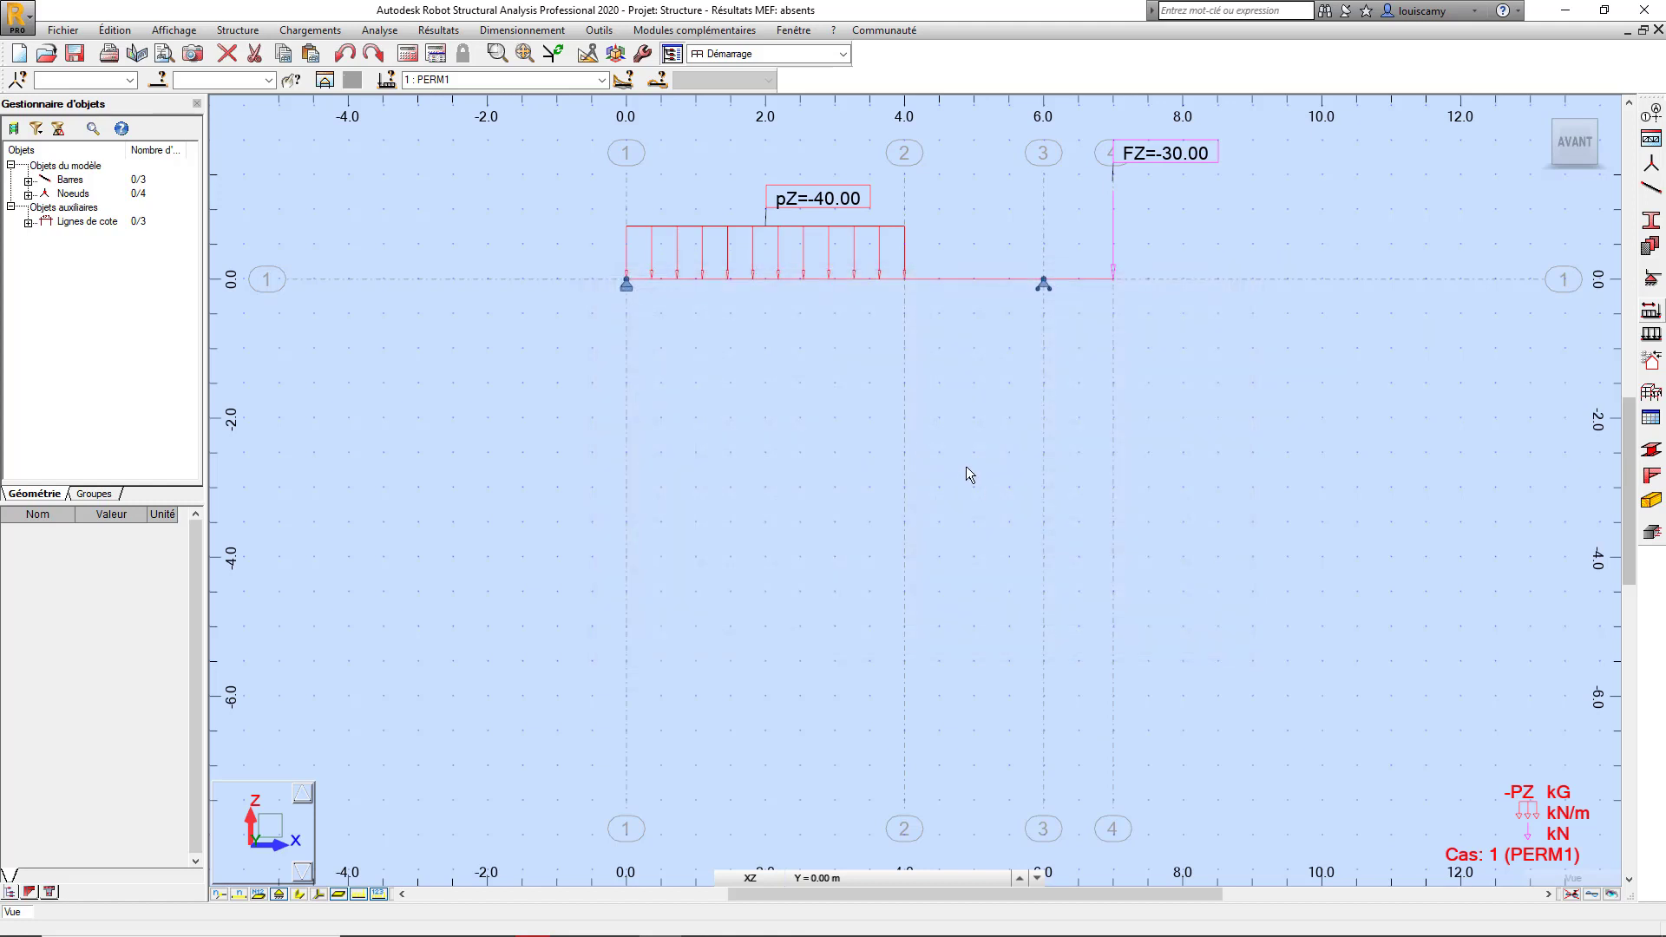
Step: Hide the load symbols and load values in the view
scroll(904, 383, "down", 1)
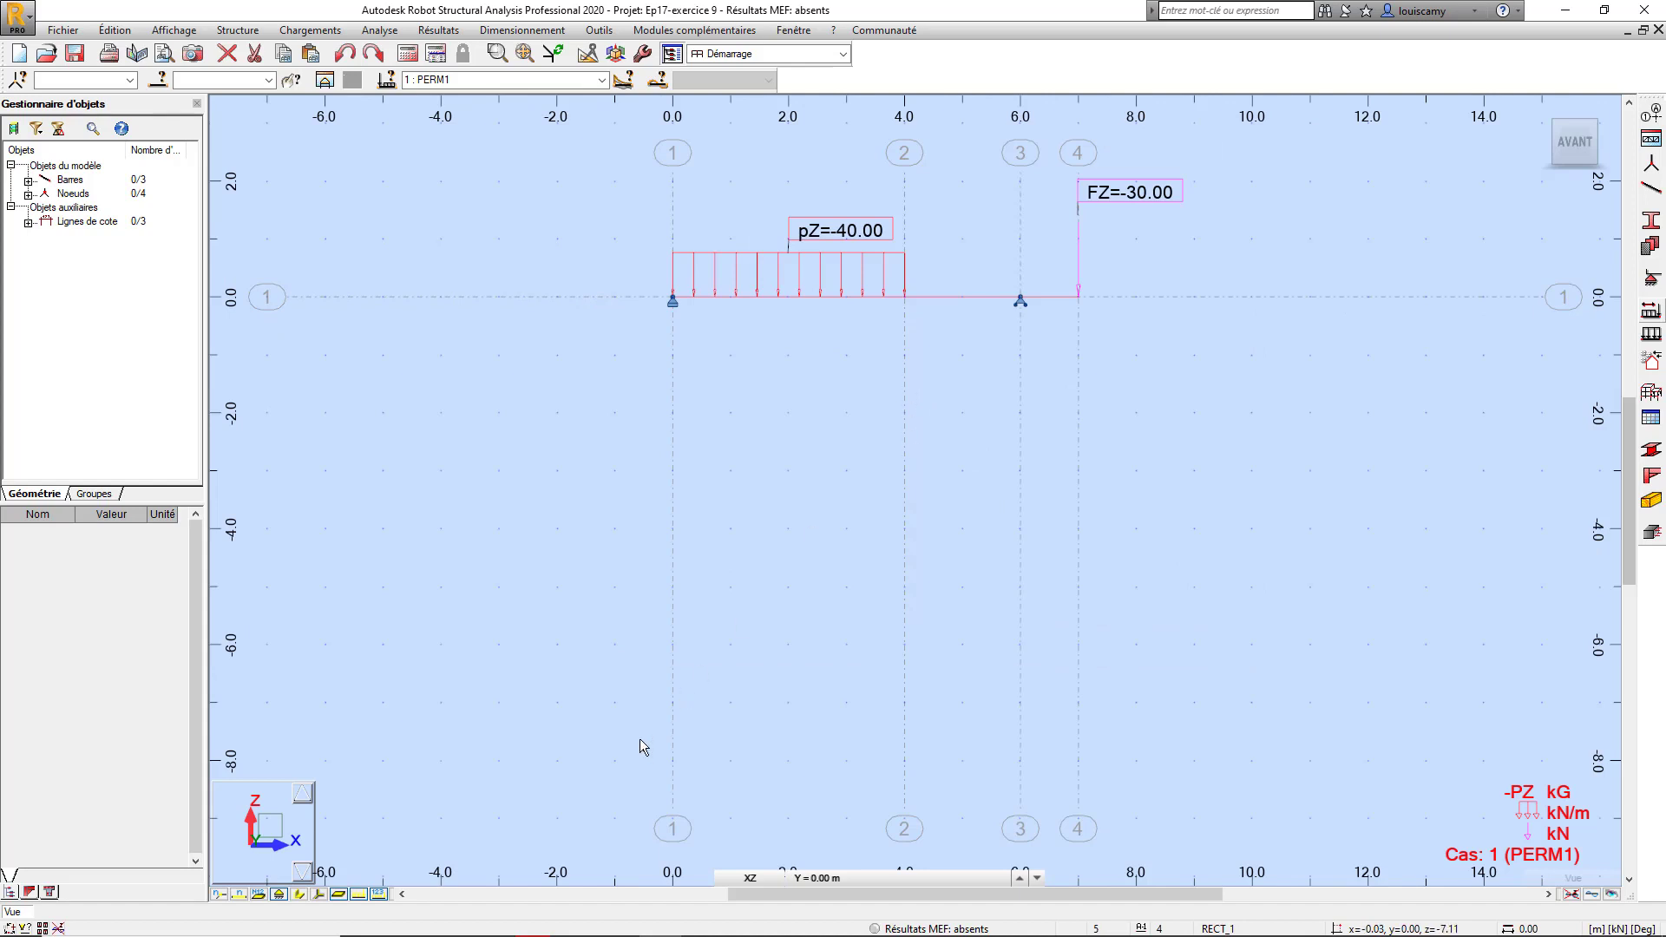
left_click(365, 895)
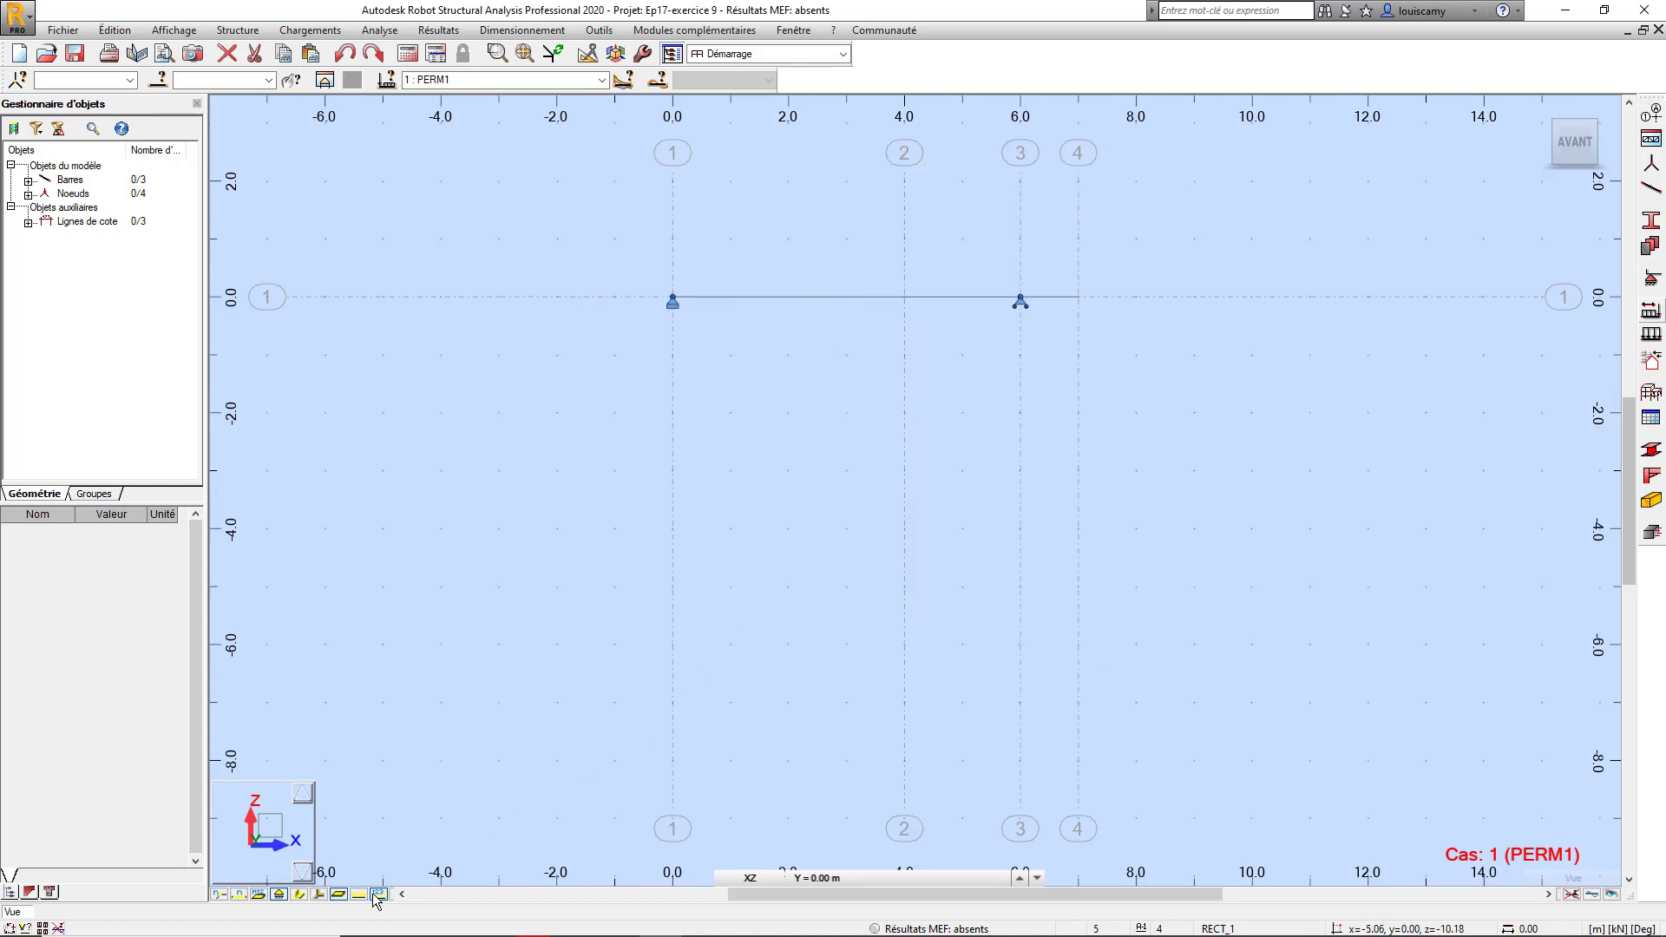
Step: Copy the whole beam with its supports by a translation of 8 m along X, with one repetition
scroll(731, 373, "down", 1)
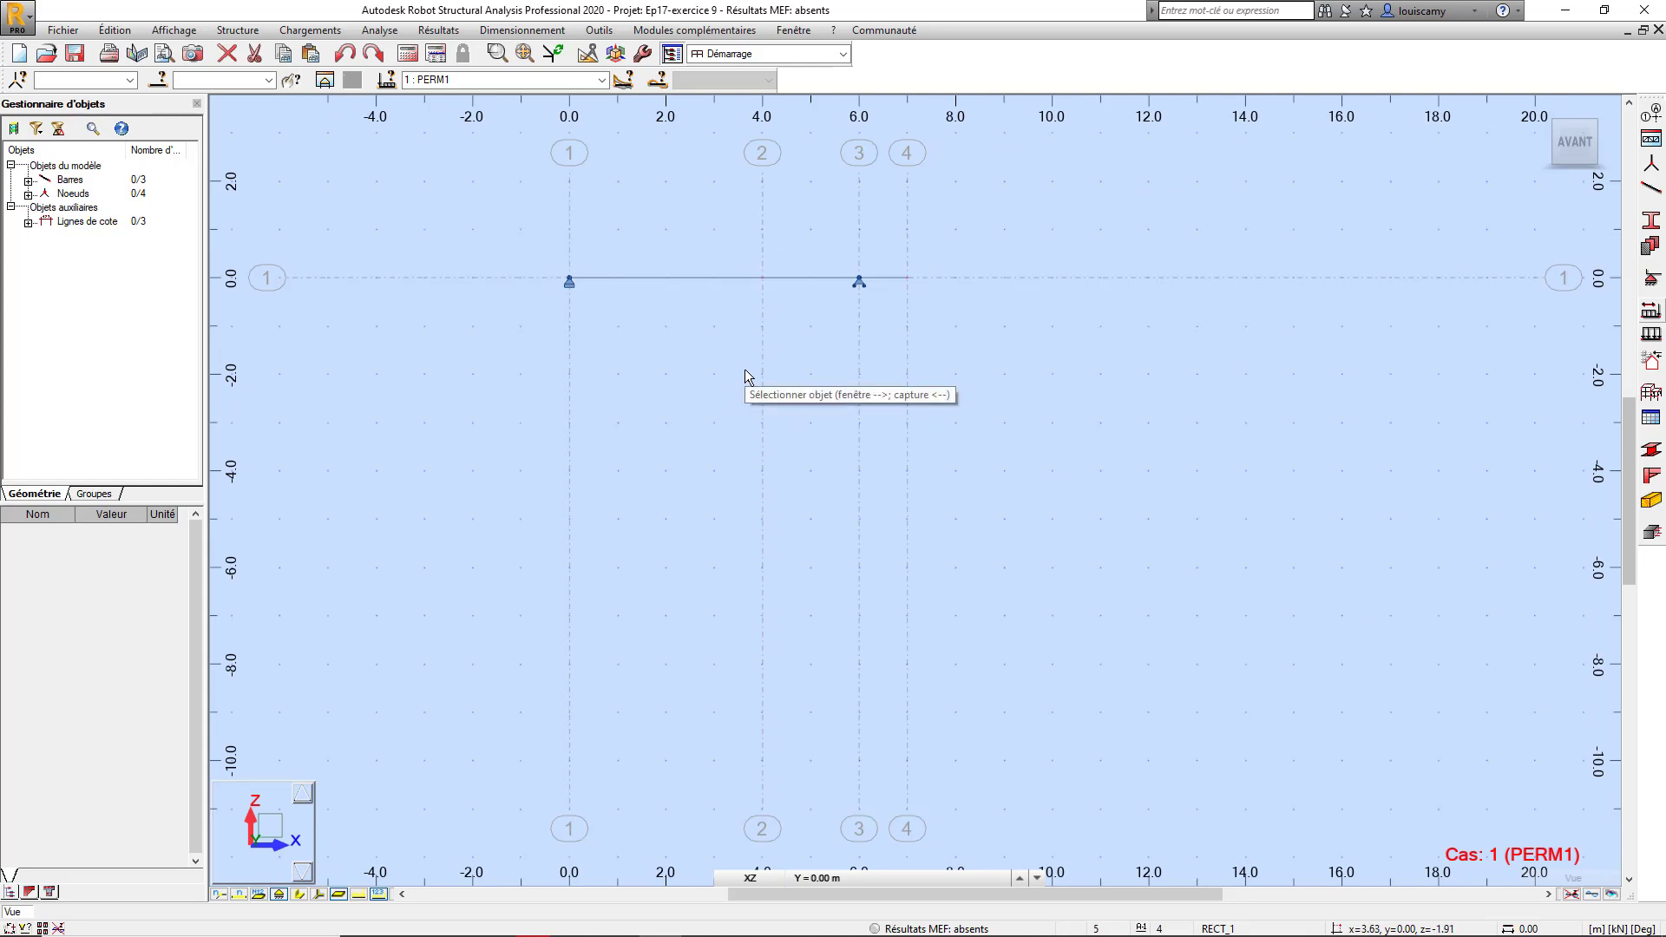
left_click_drag(995, 345, 494, 222)
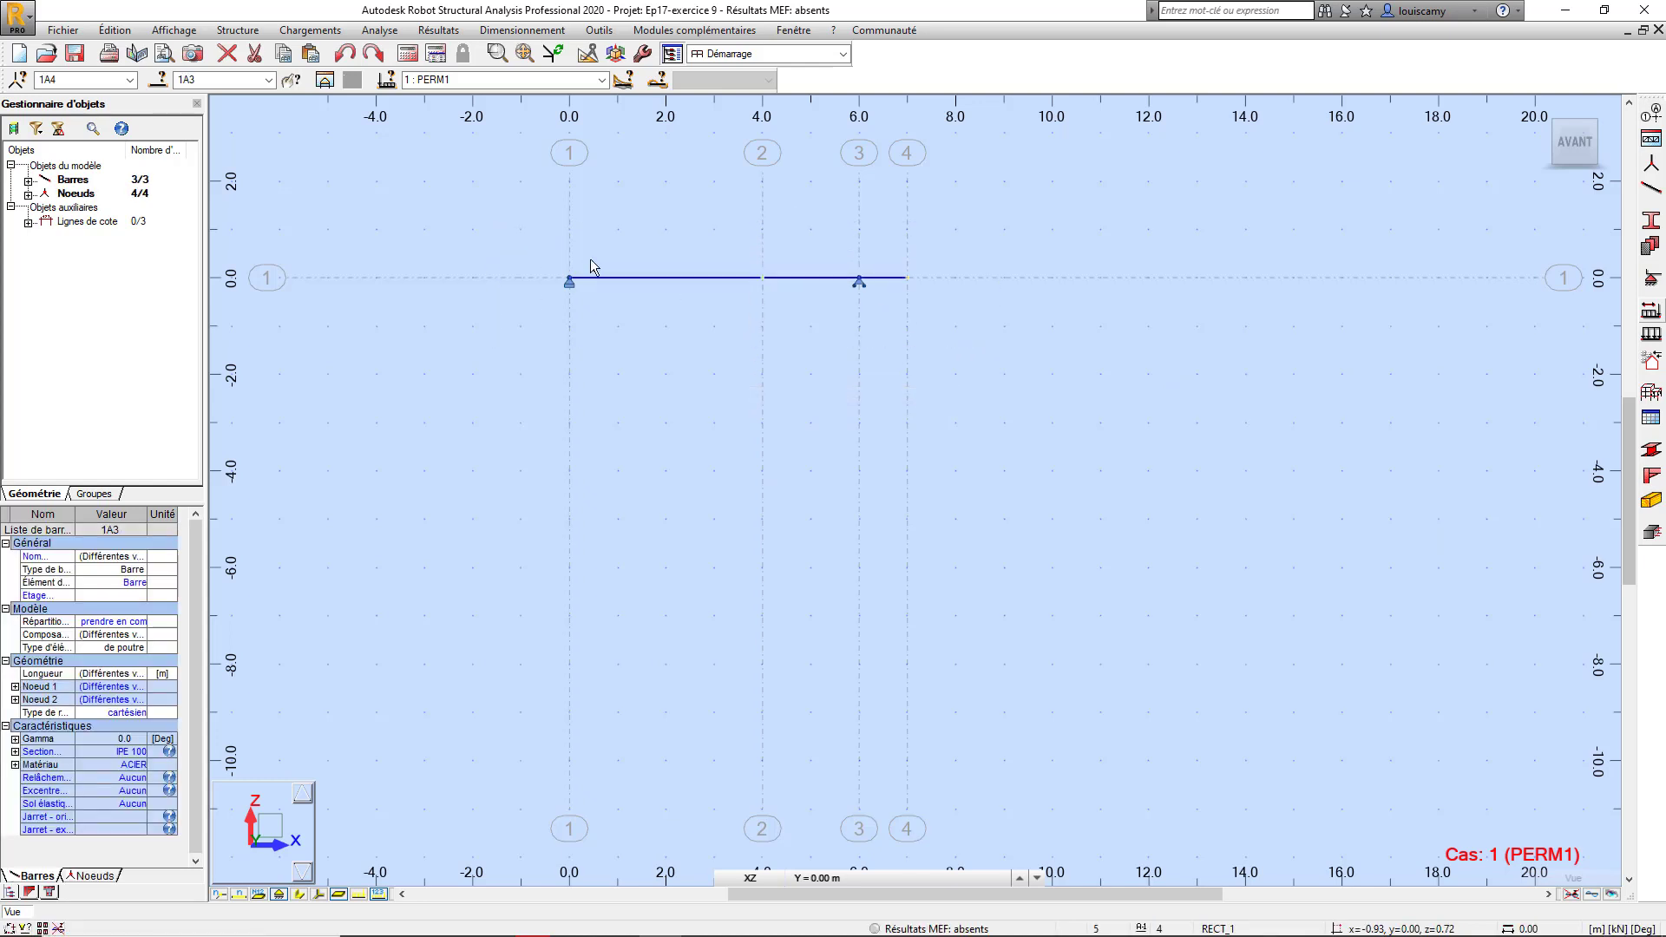
left_click(590, 55)
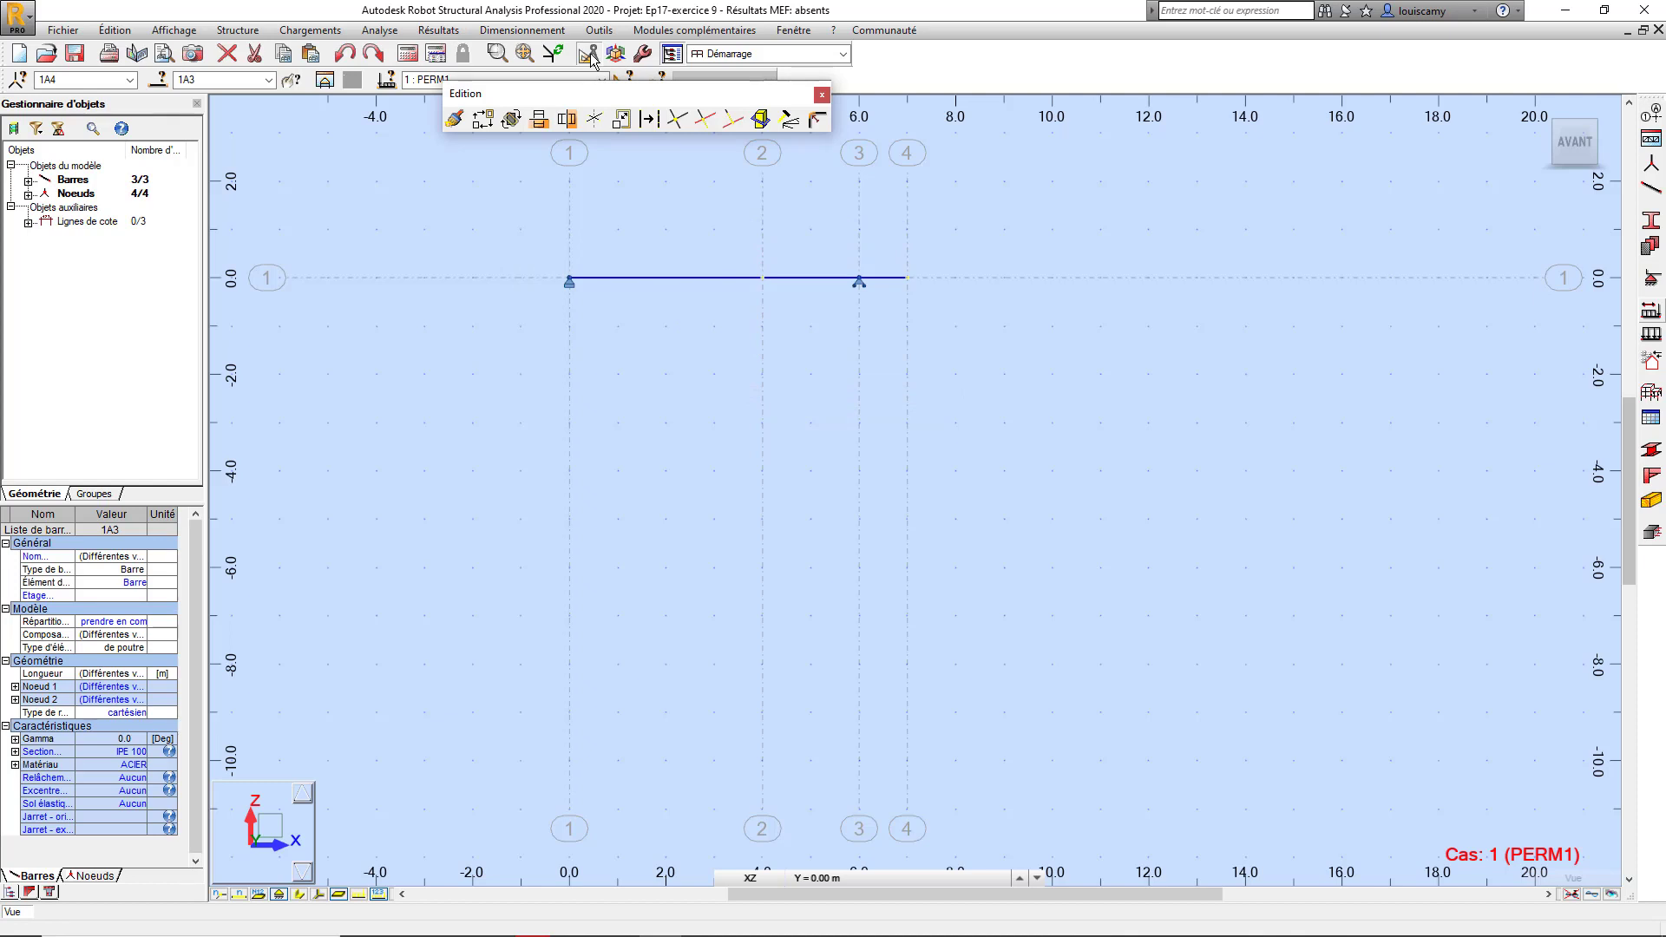
left_click(483, 120)
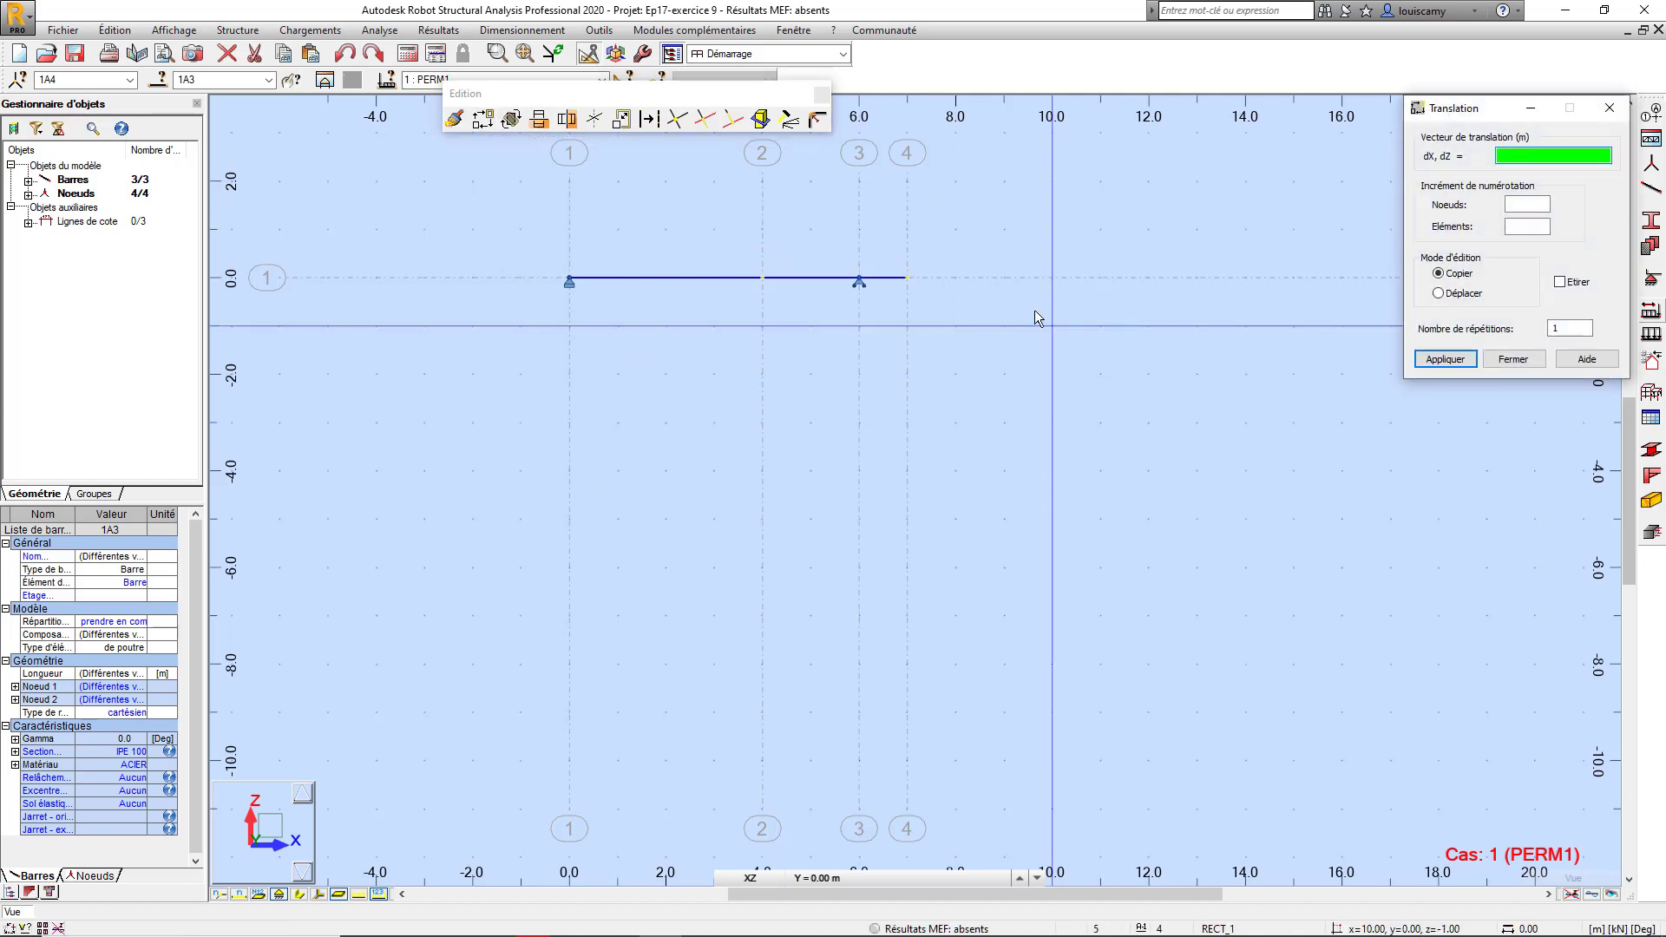
scroll(966, 294, "down", 1)
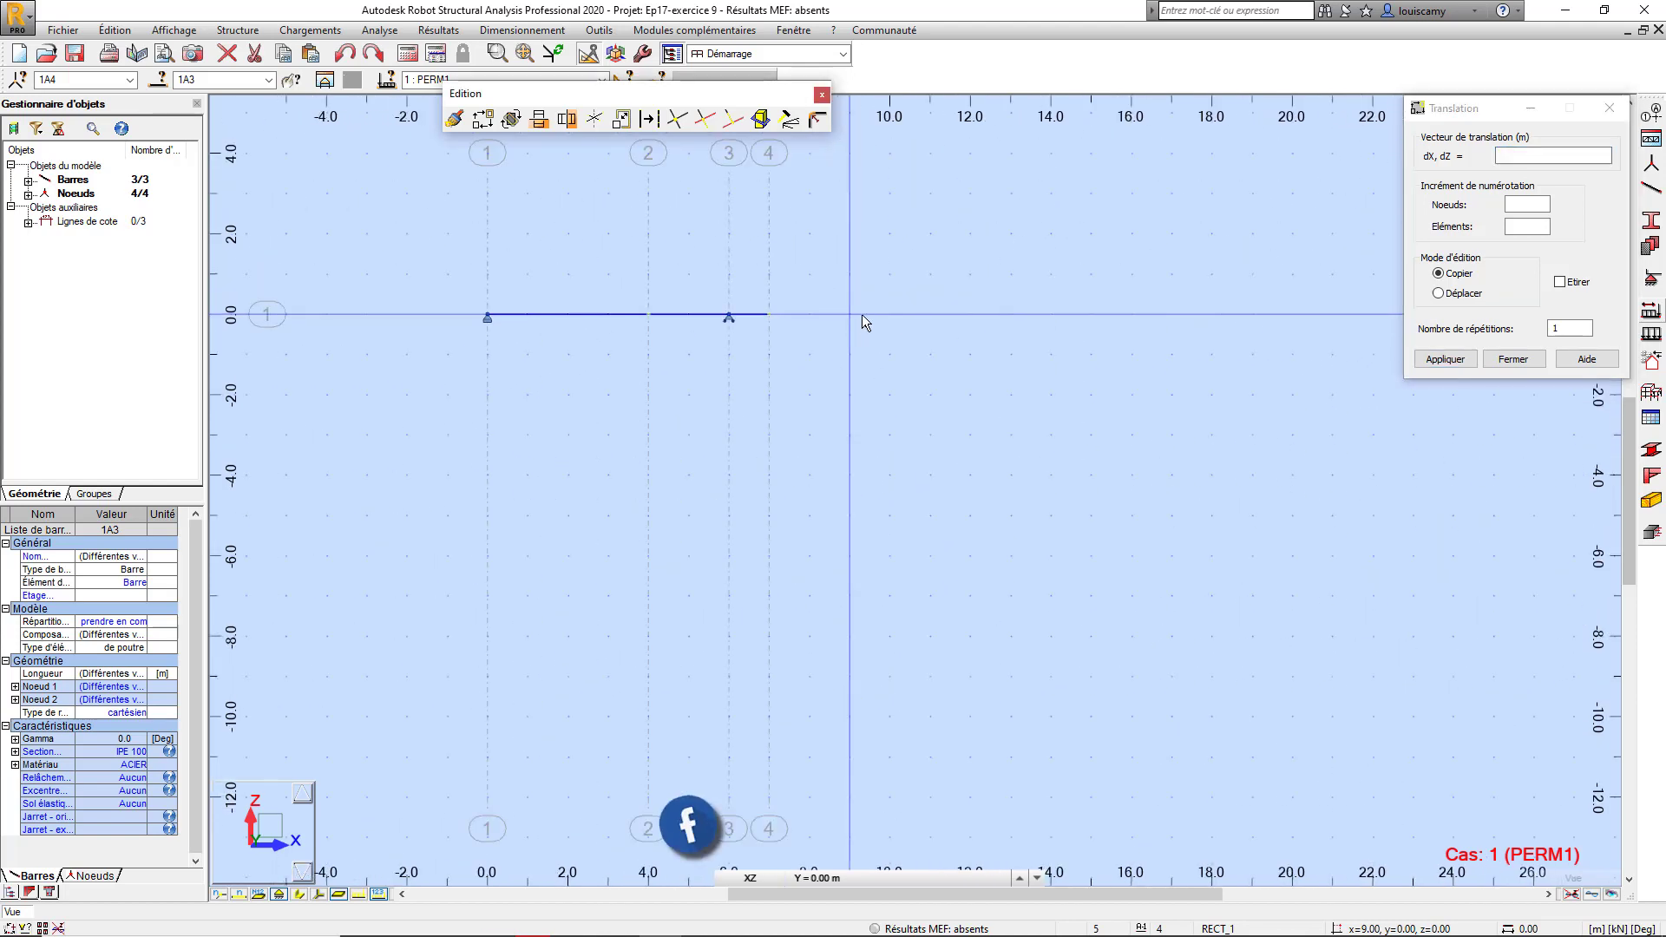
middle_click_drag(861, 314, 814, 252)
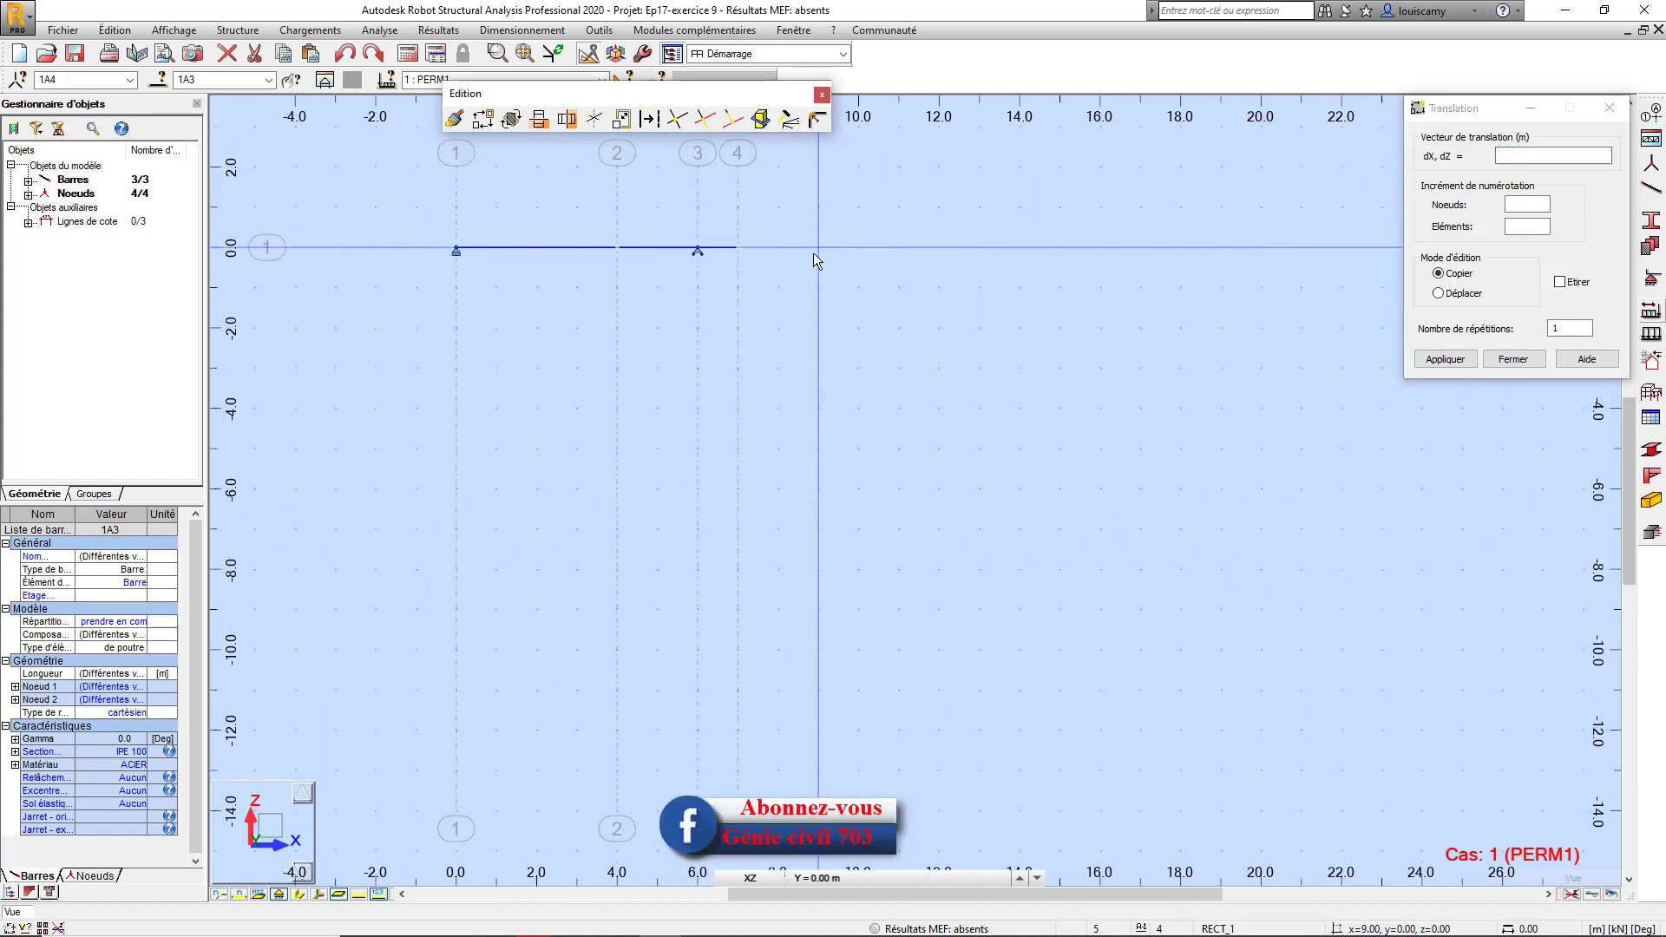
left_click(814, 251)
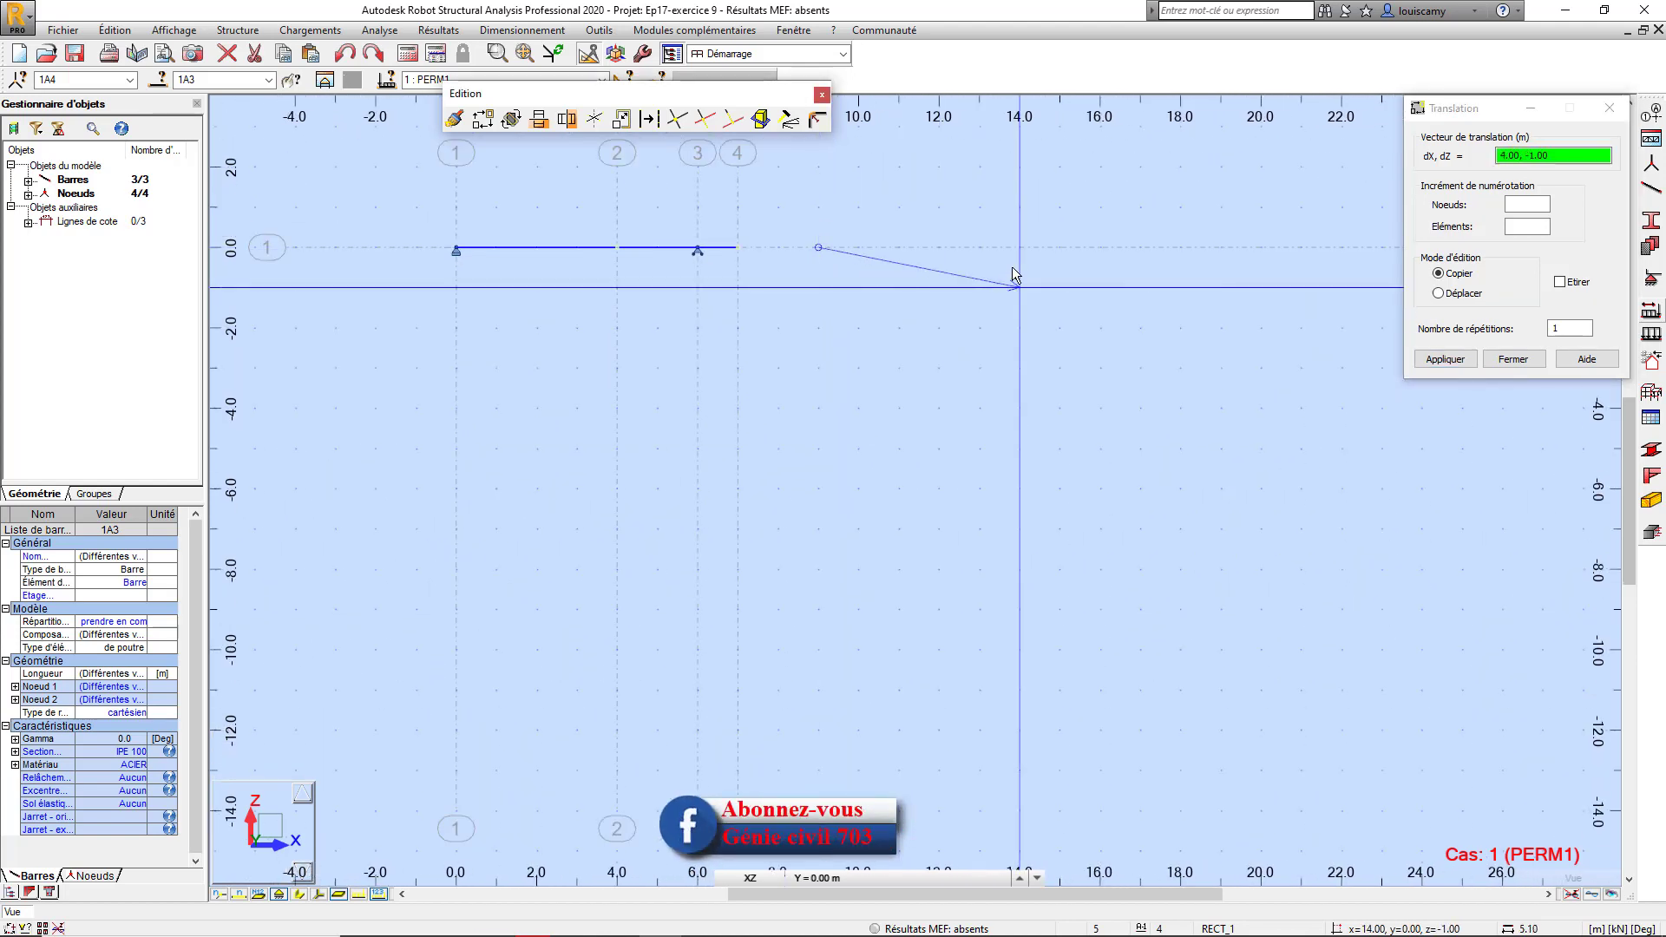
left_click(1138, 247)
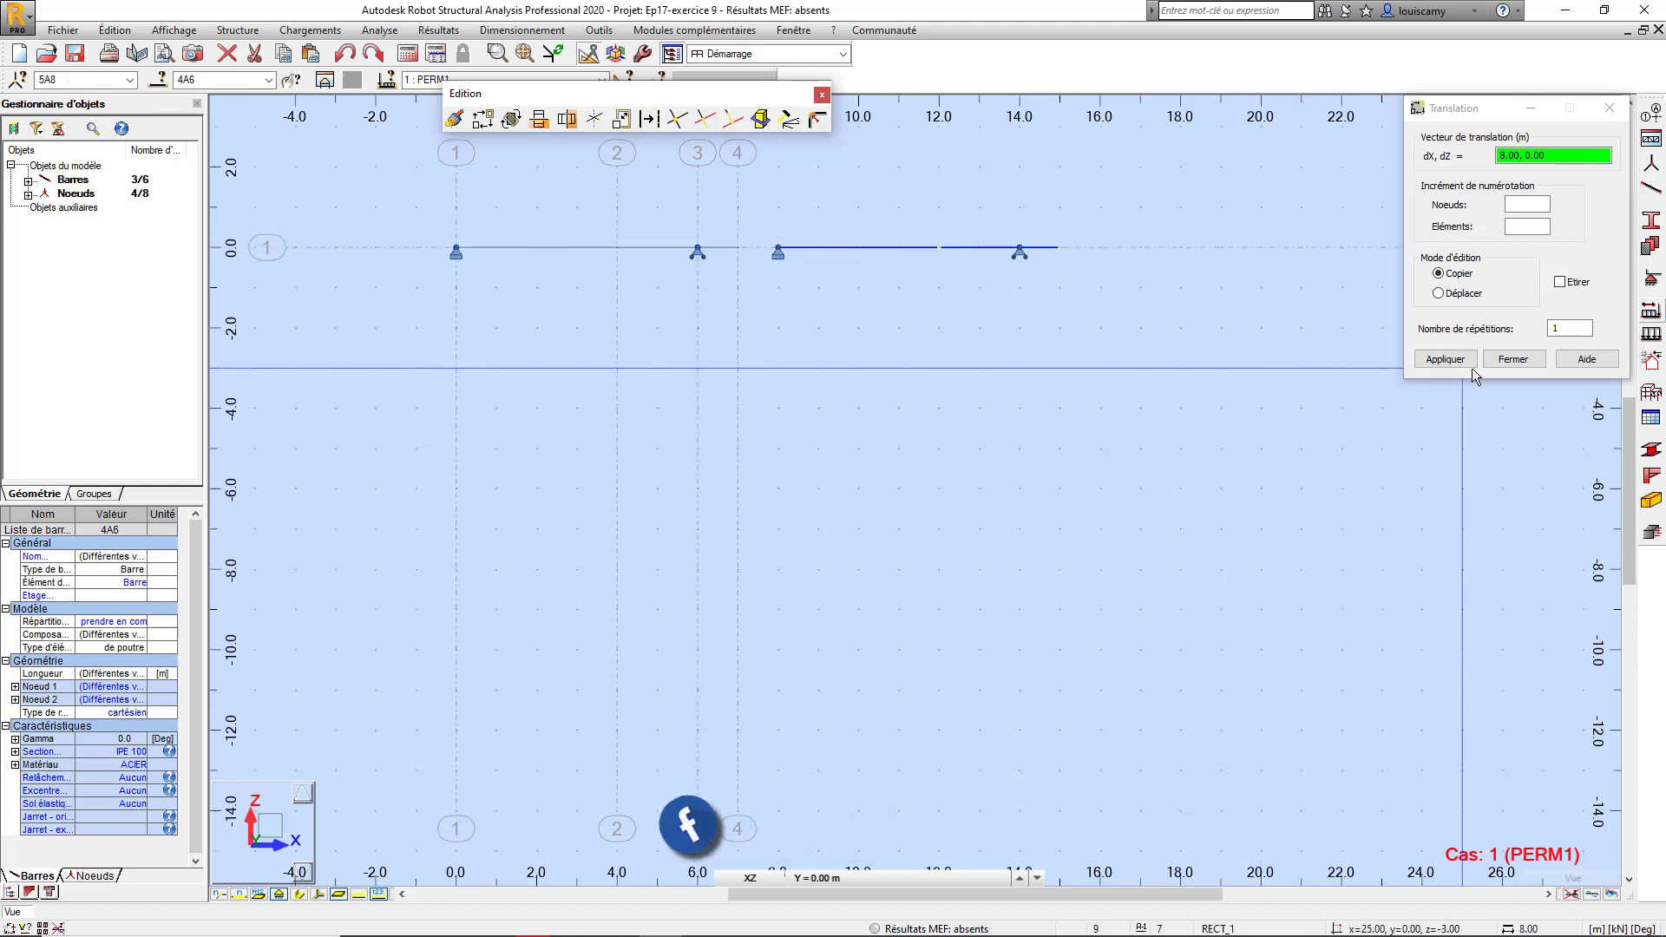
left_click(1513, 358)
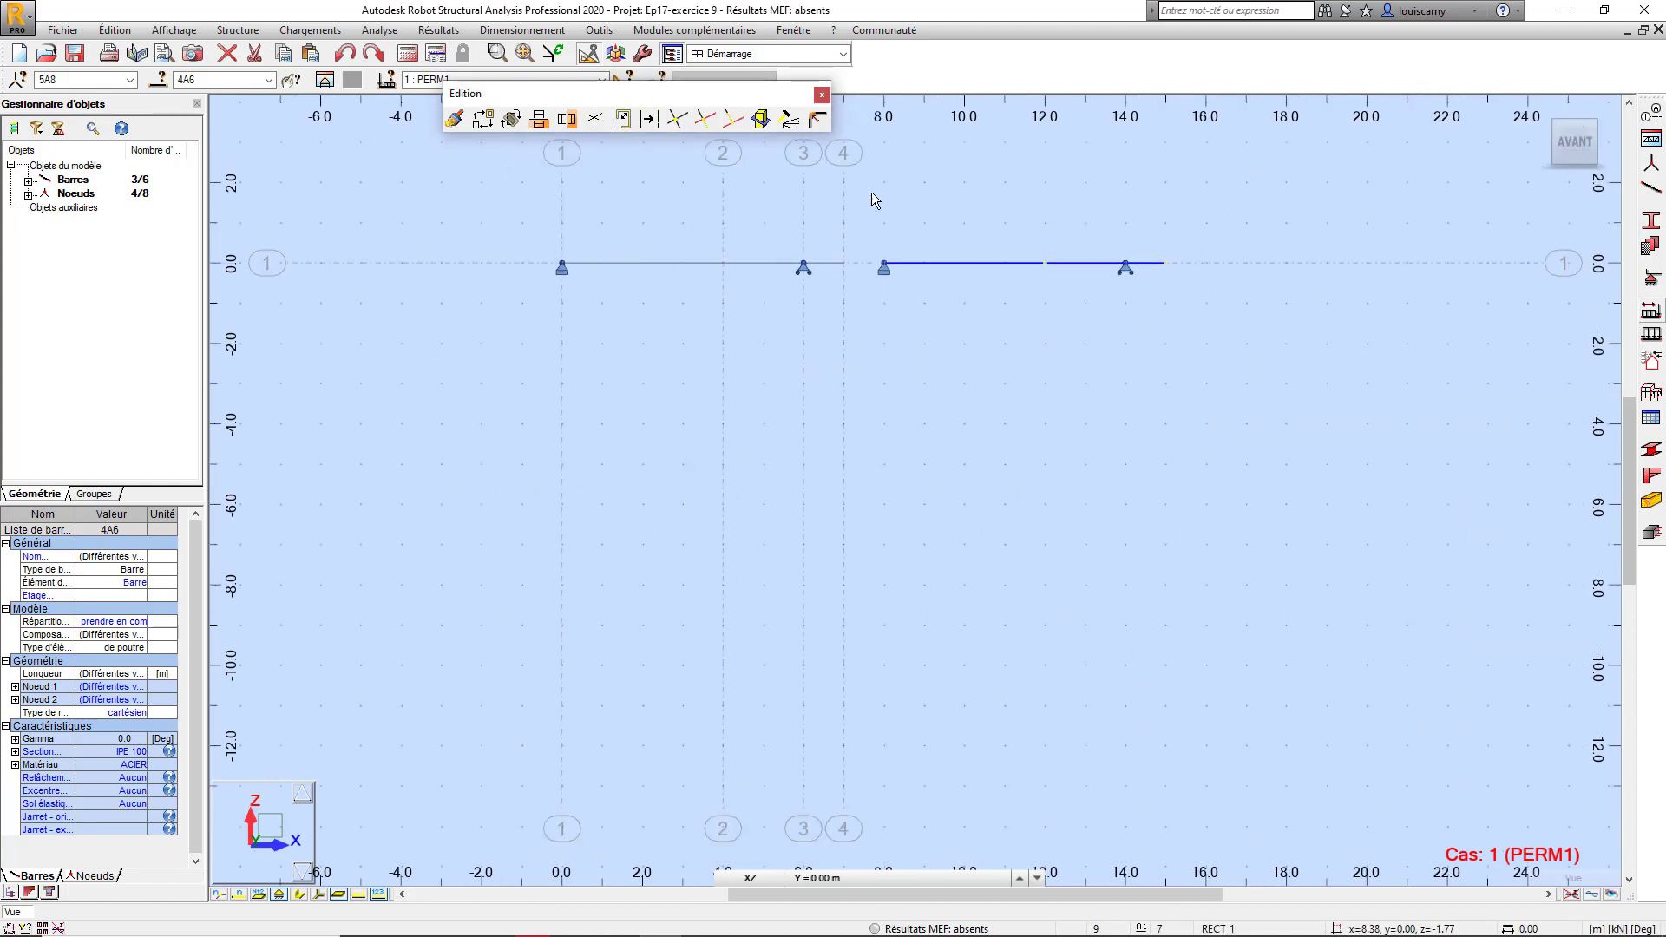
left_click(822, 95)
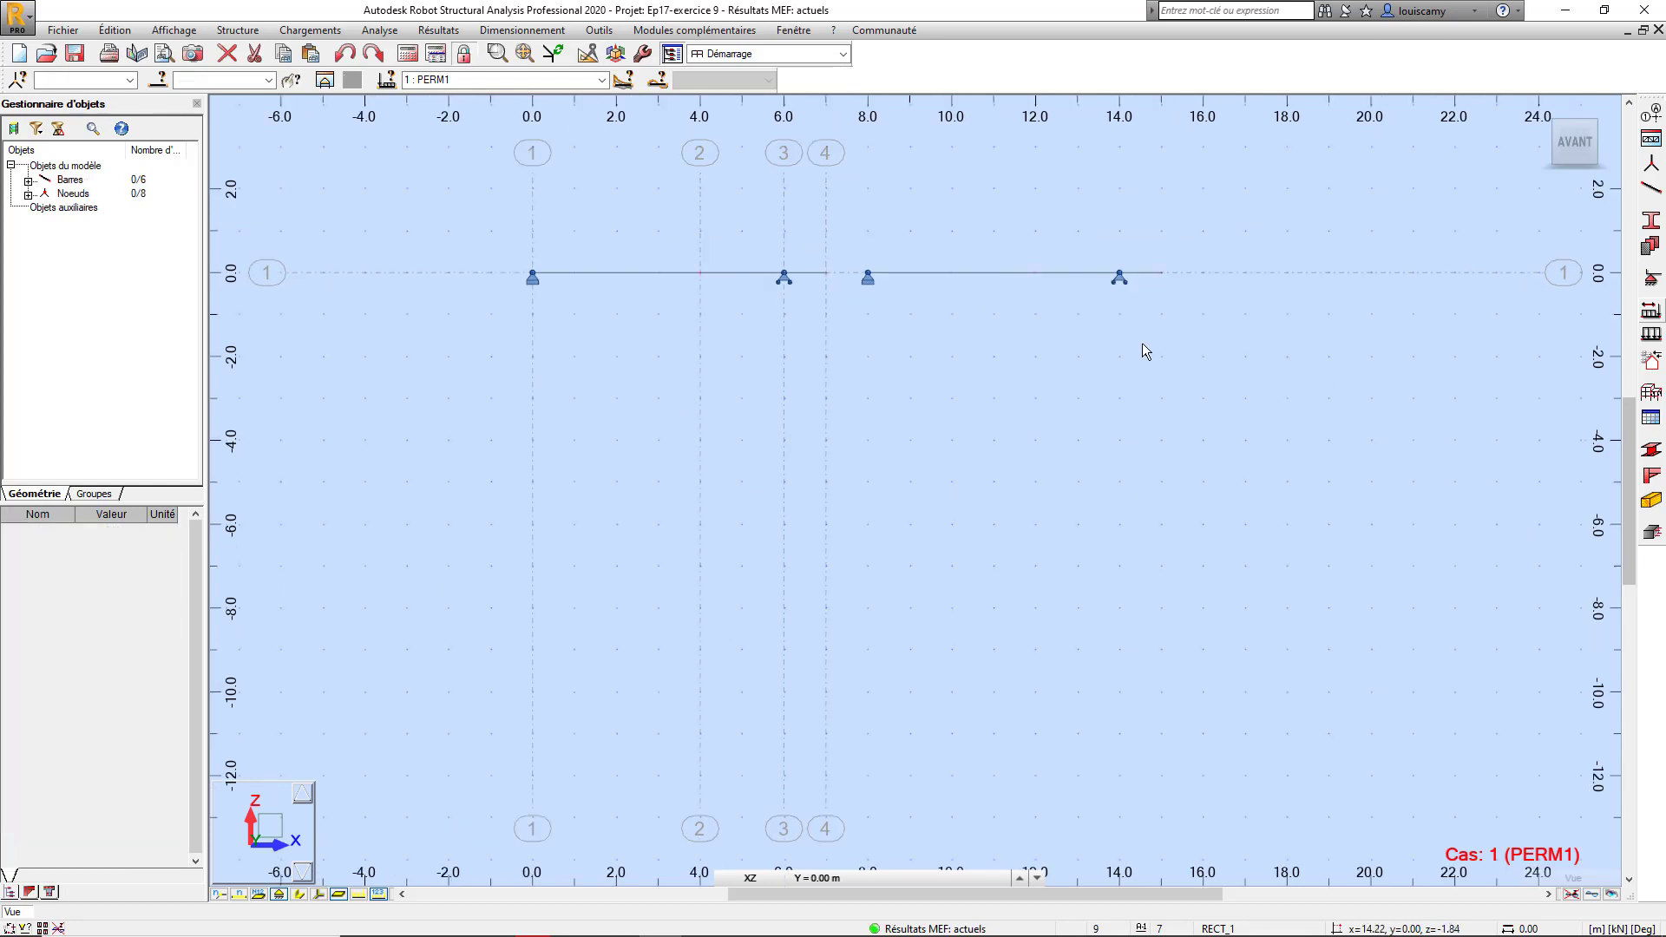
Step: Assign the RECT_1 section to the original beam's bars between grid lines 1 and 4, accepting the change to the structure data
left_click(1652, 222)
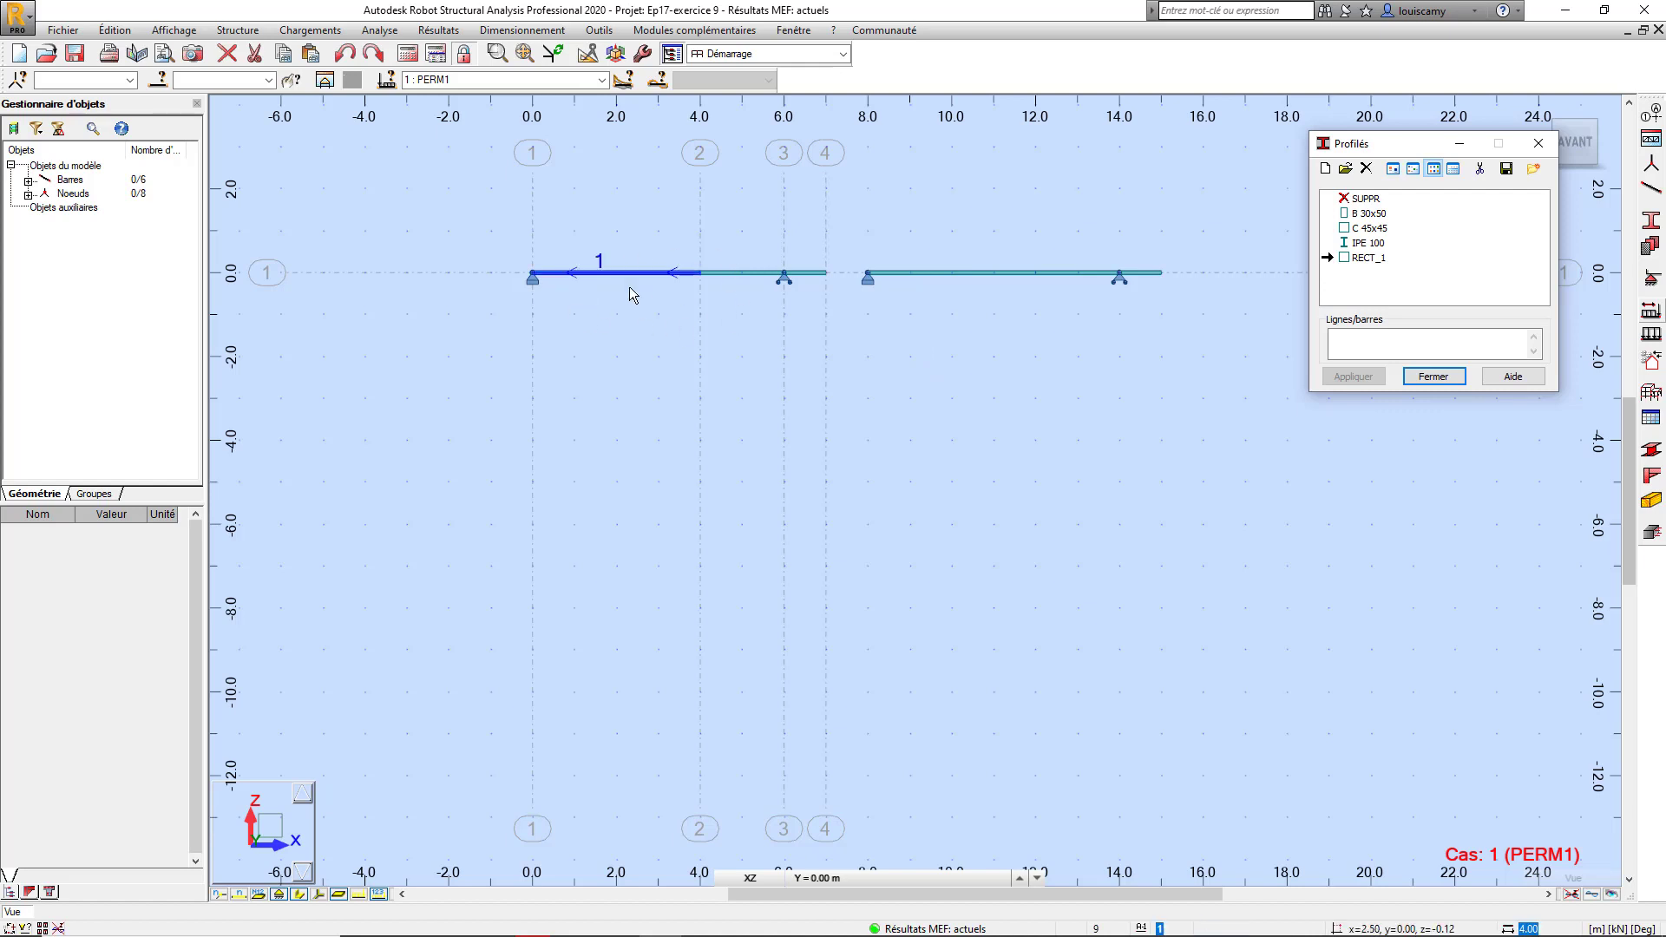
left_click(593, 274)
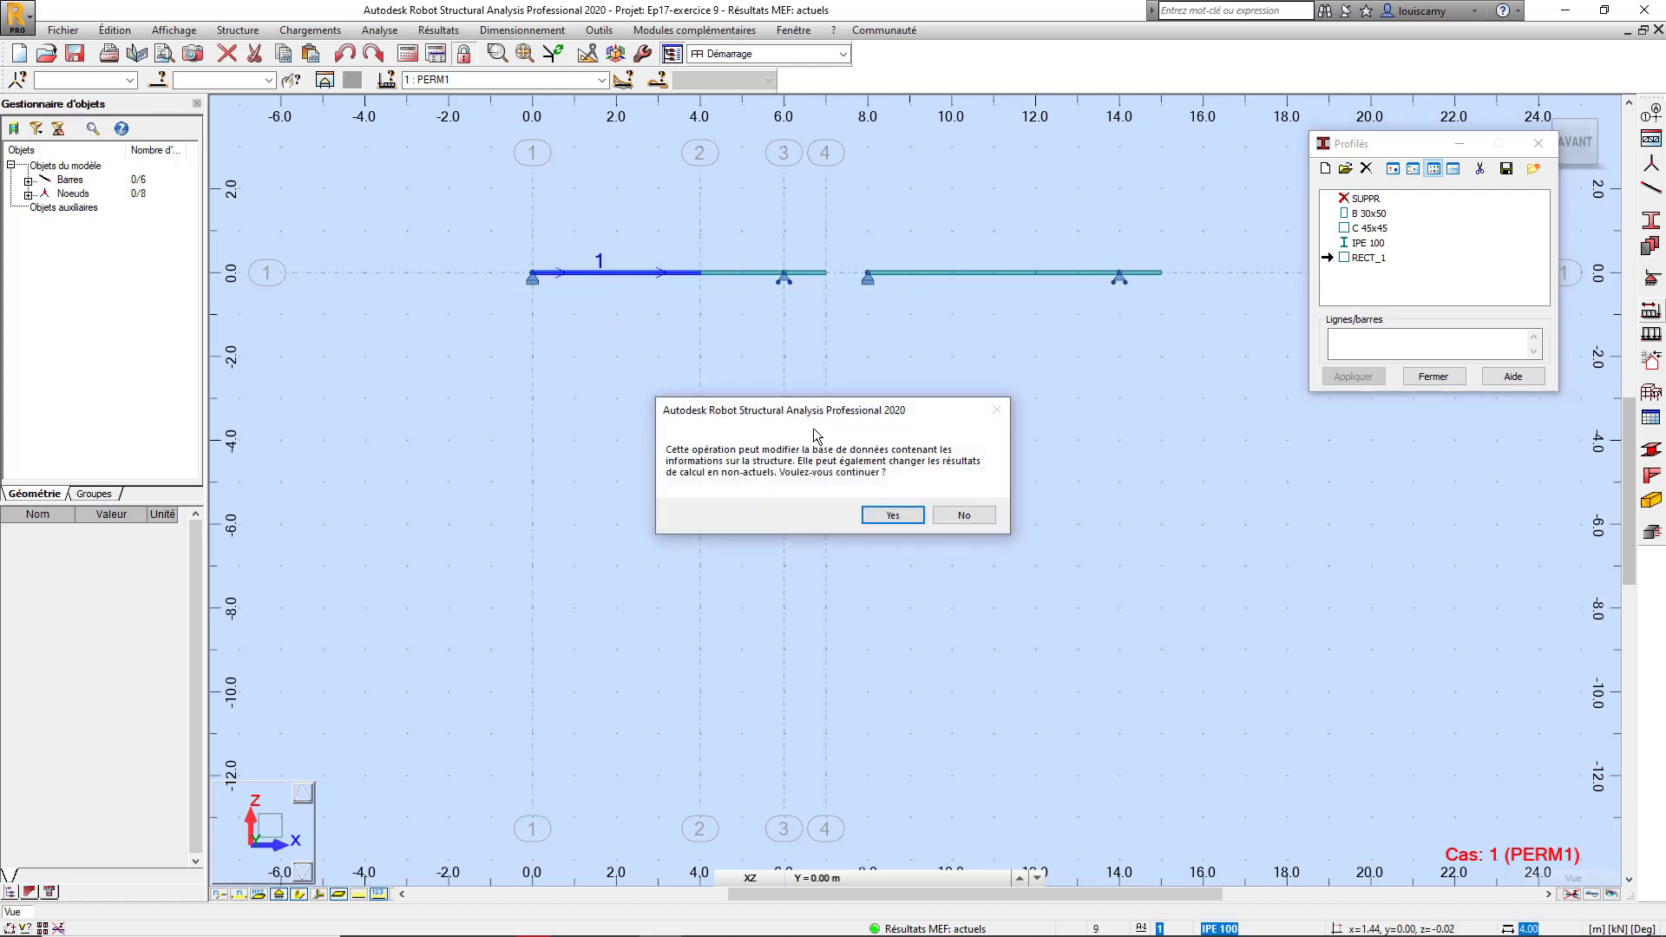
left_click(892, 517)
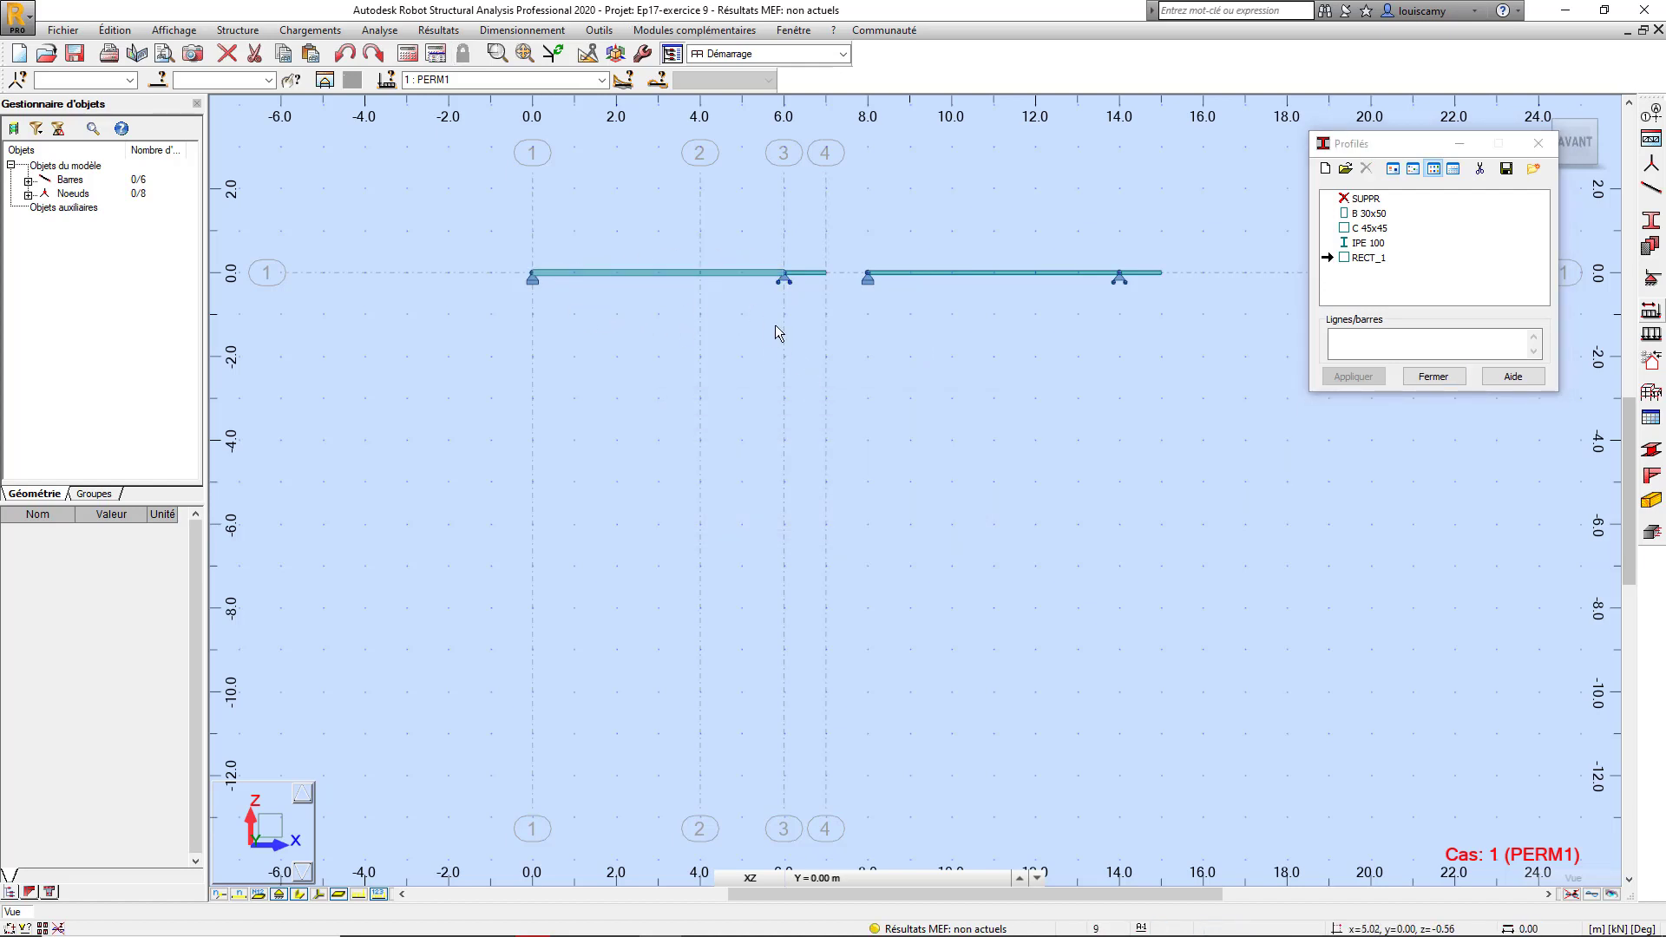
left_click(805, 274)
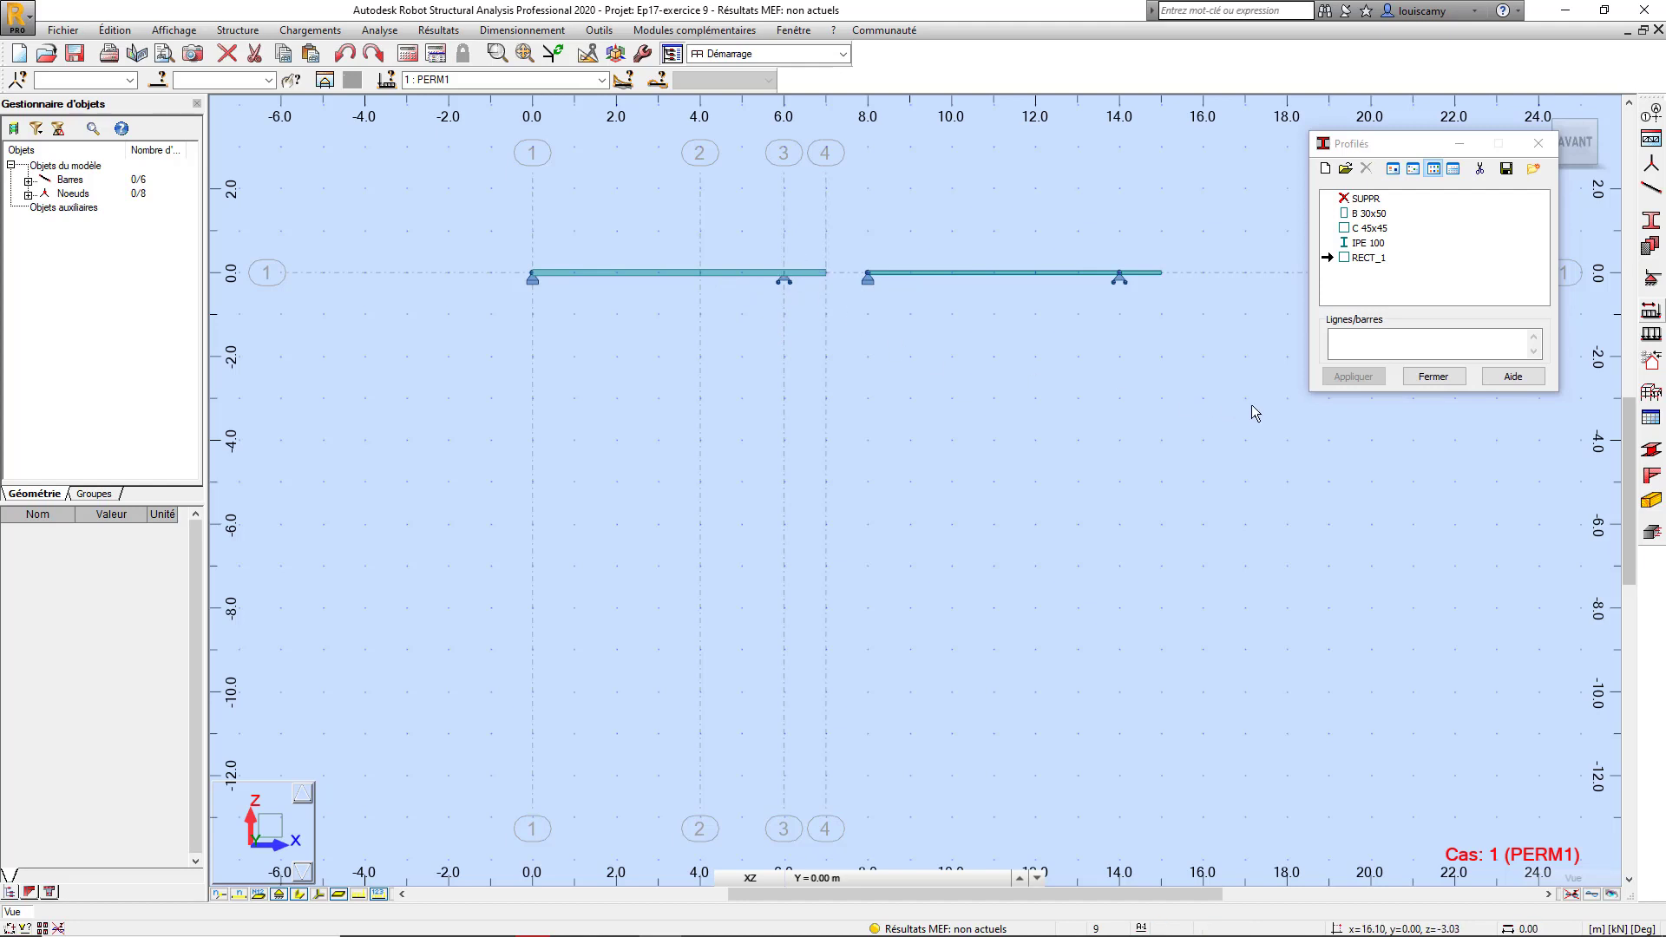
left_click(1432, 379)
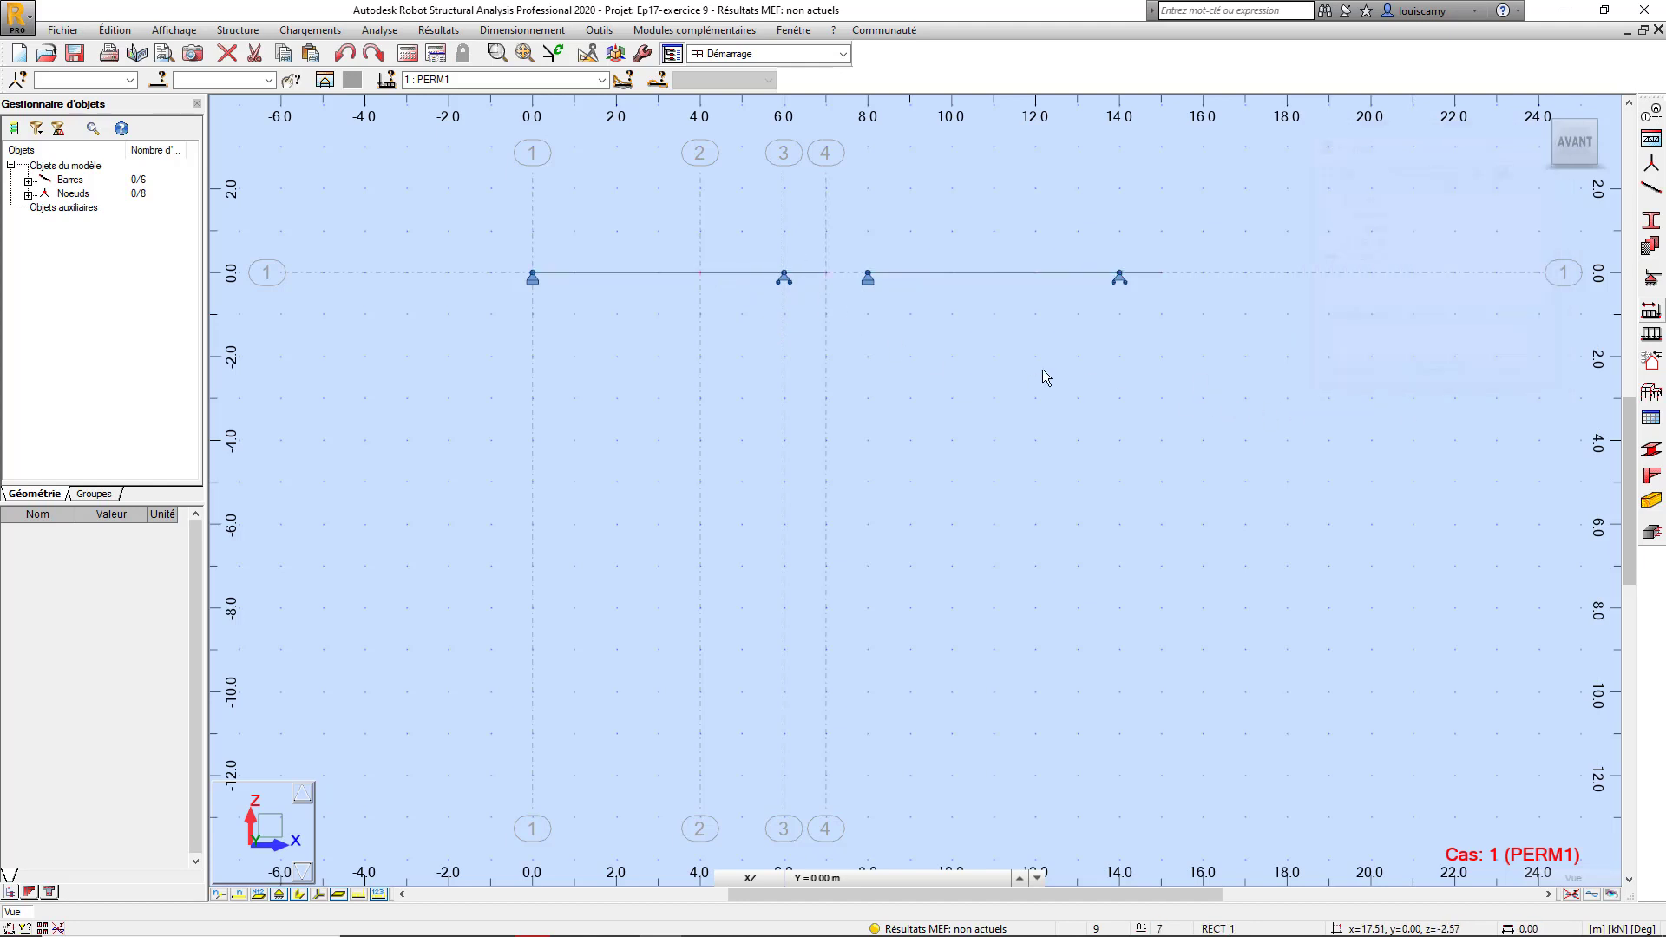
Step: Run the structural calculation on both beams, continuing despite the disjoint structure, and close the calculation messages
left_click(407, 56)
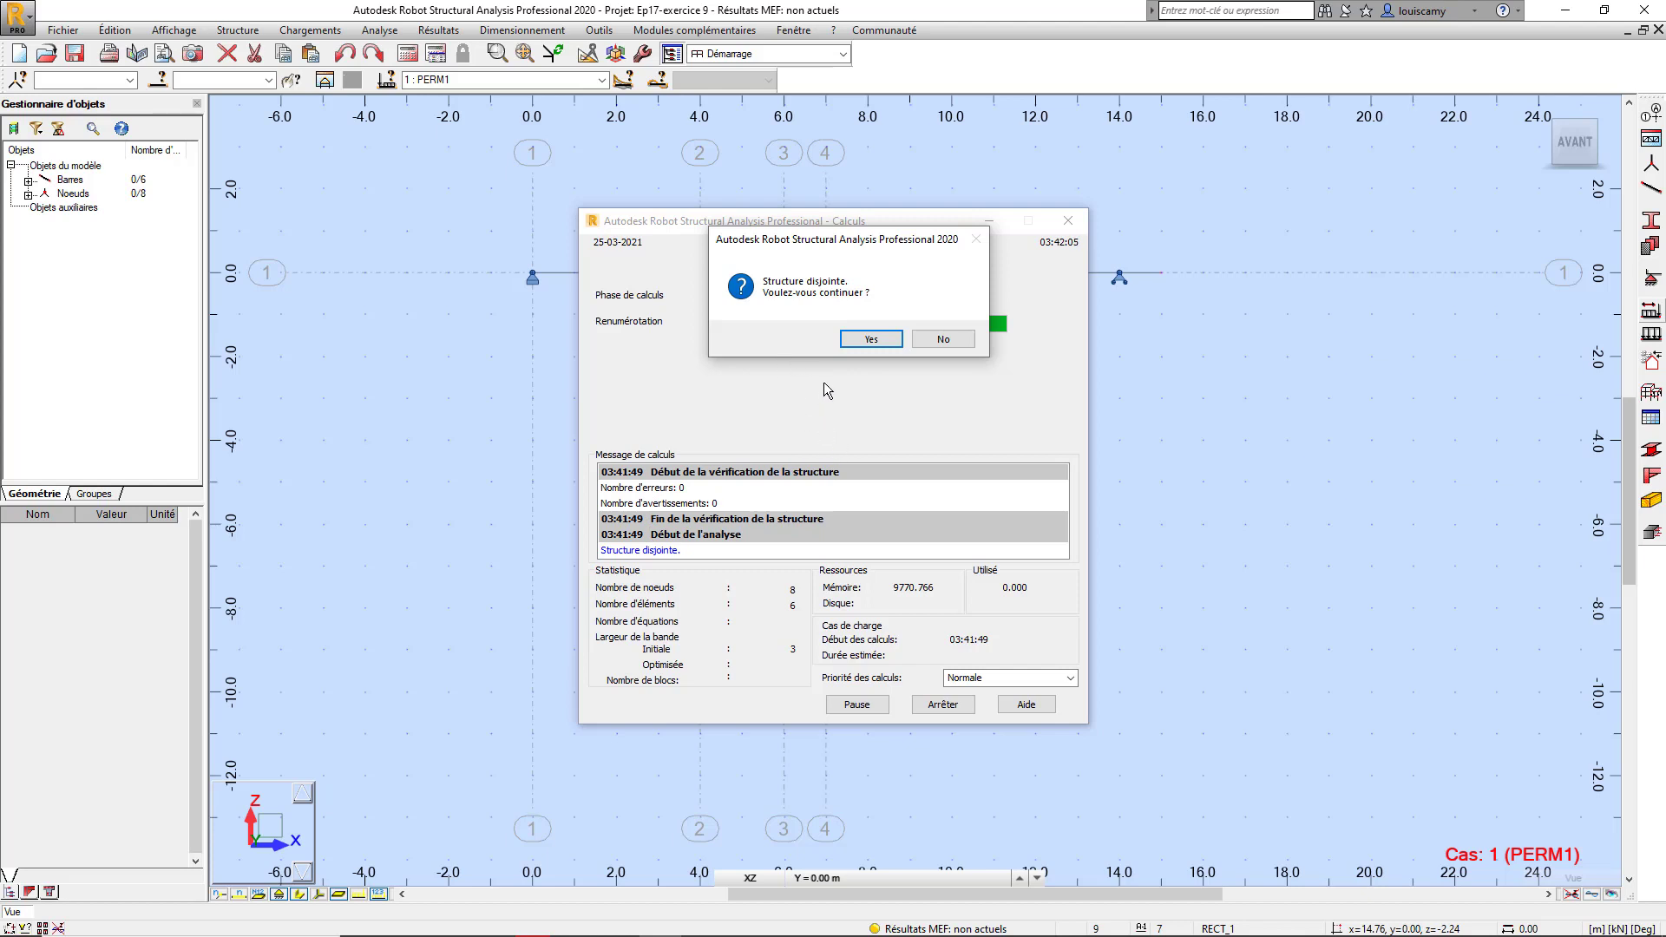
left_click(867, 340)
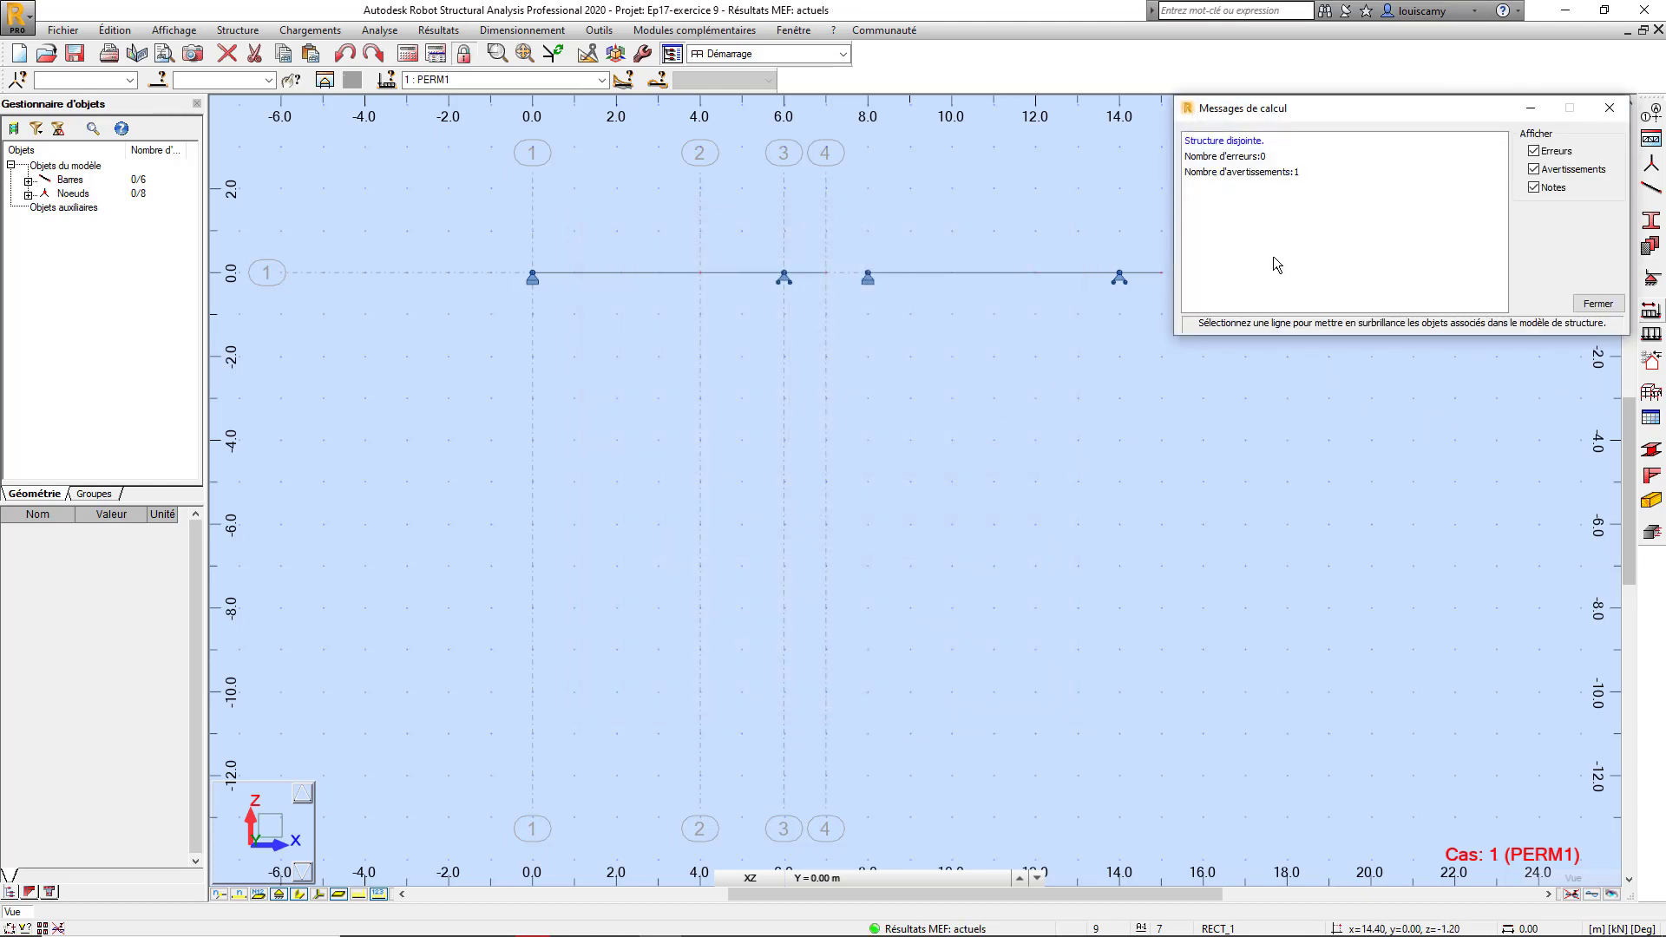
left_click(1615, 111)
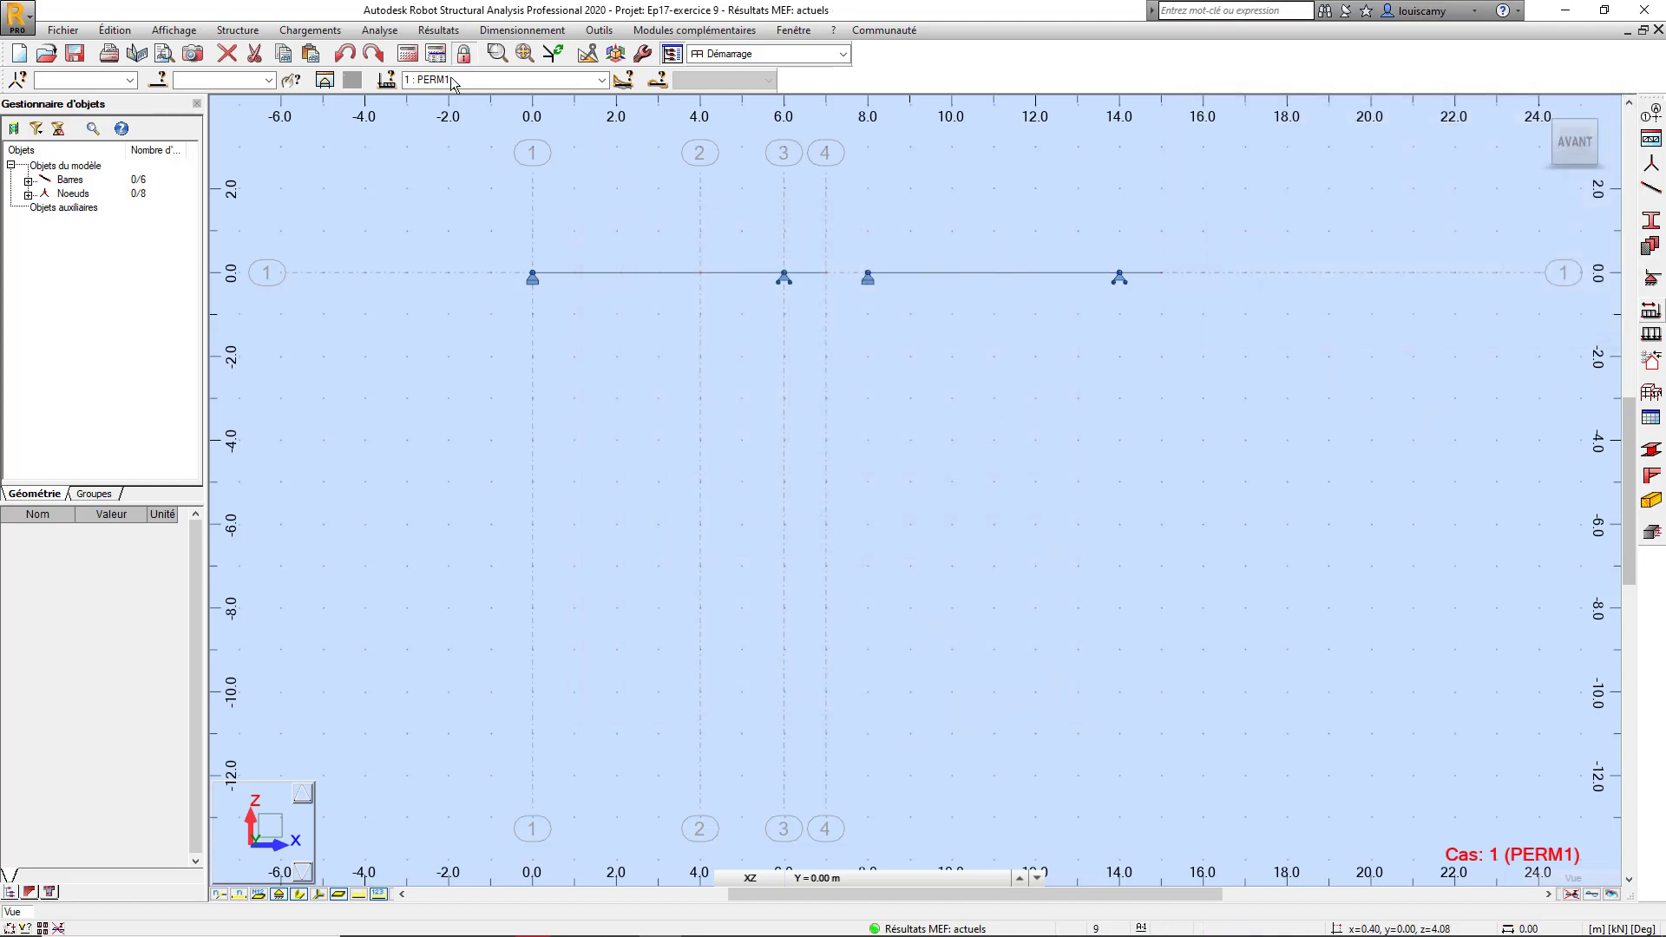
Step: Display the FZ support reactions of both beams, with diagrams for linear supports and descriptions enabled
left_click(442, 31)
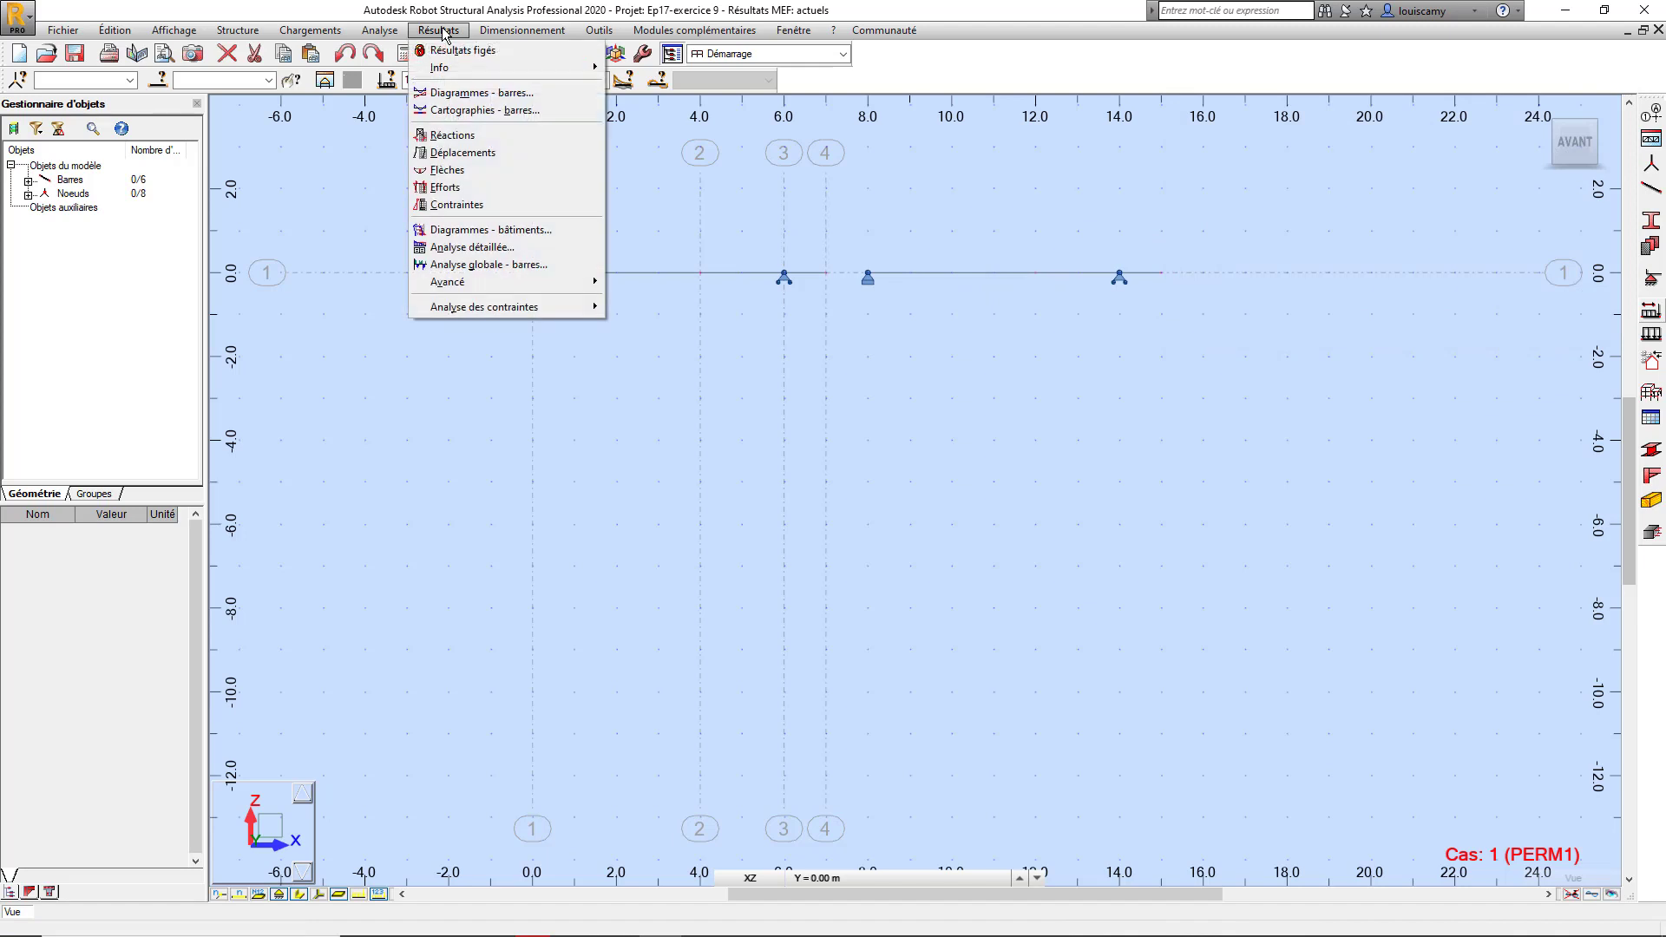
left_click(473, 99)
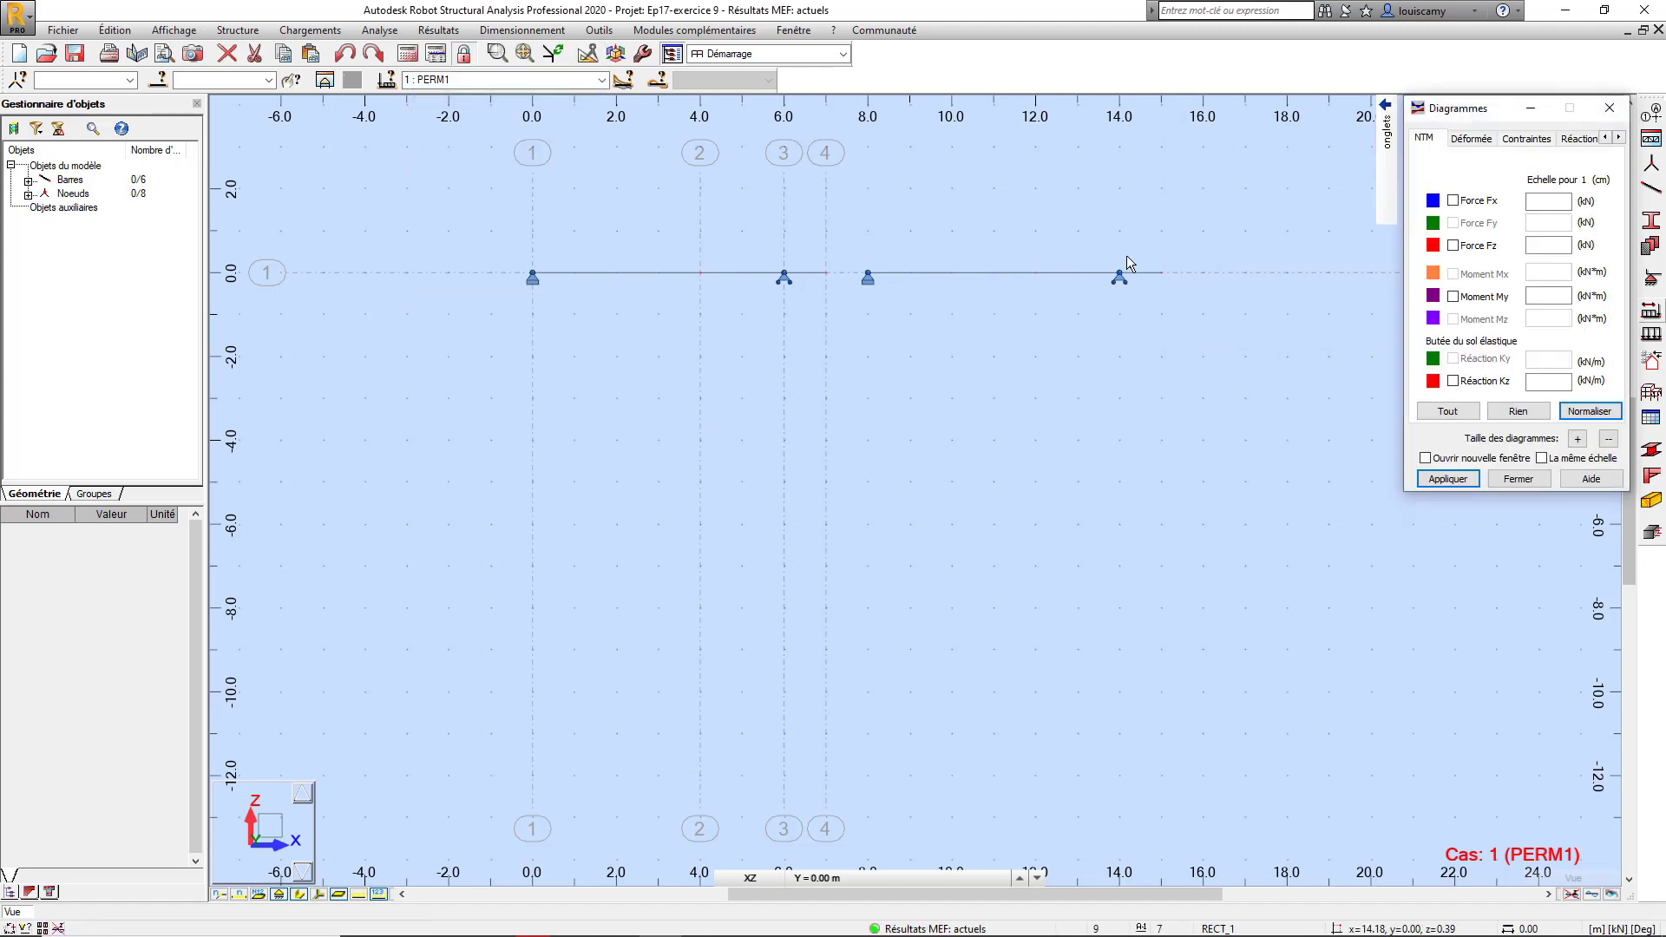
mouse_move(1371, 144)
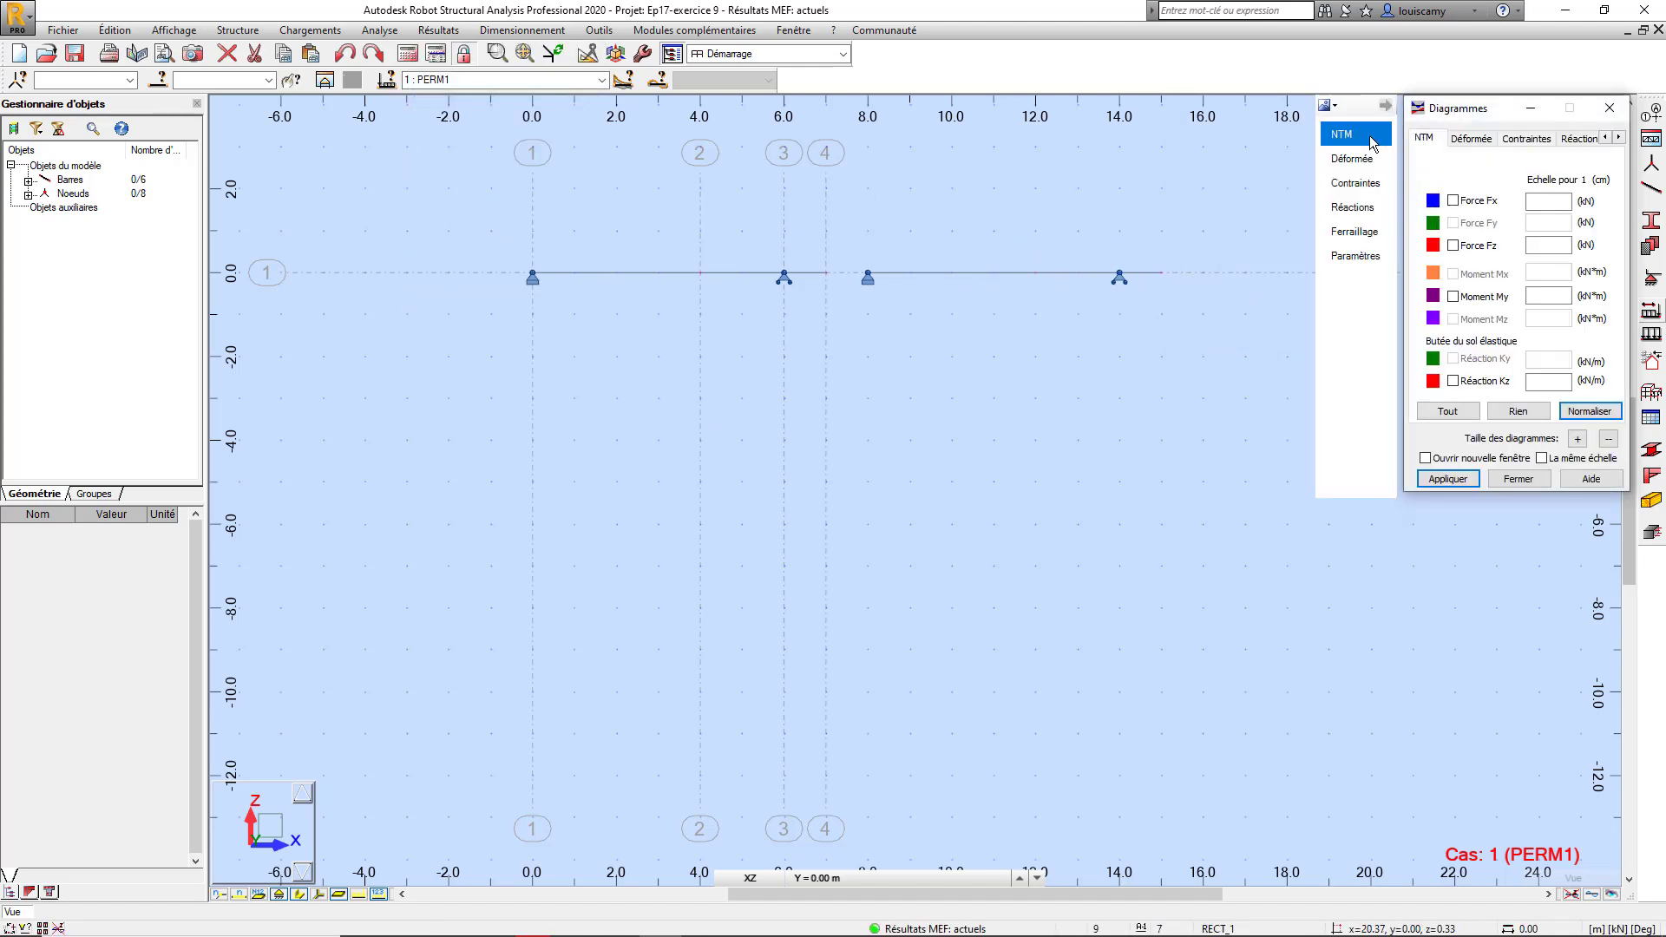
left_click(1372, 210)
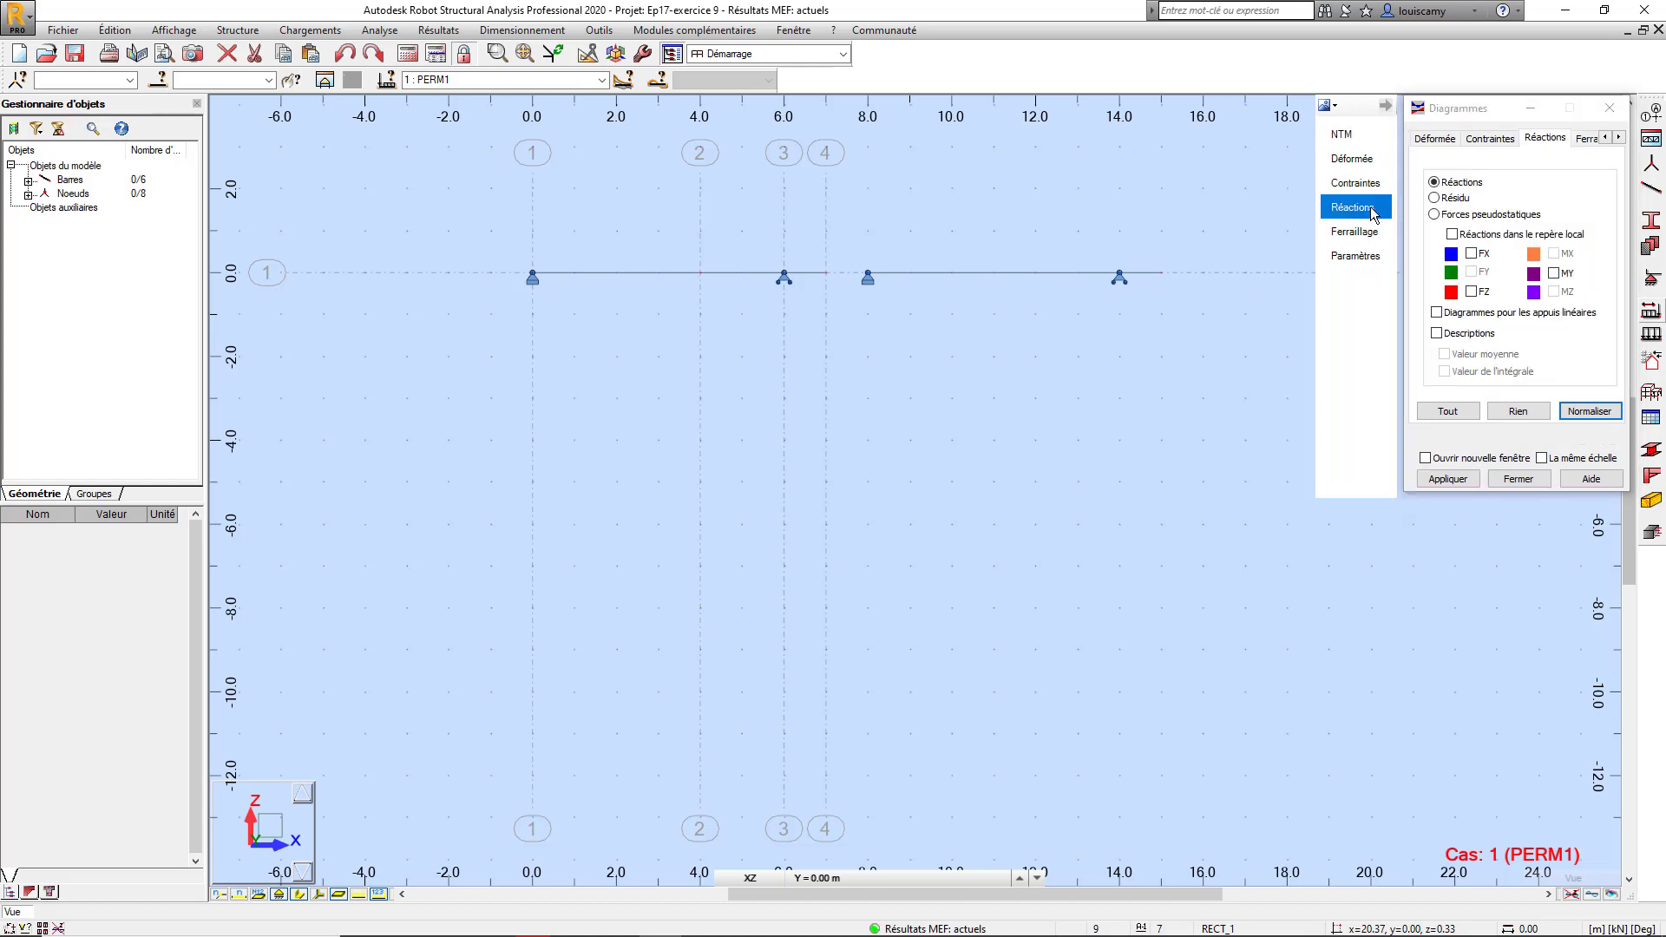
left_click(1465, 314)
left_click(1460, 335)
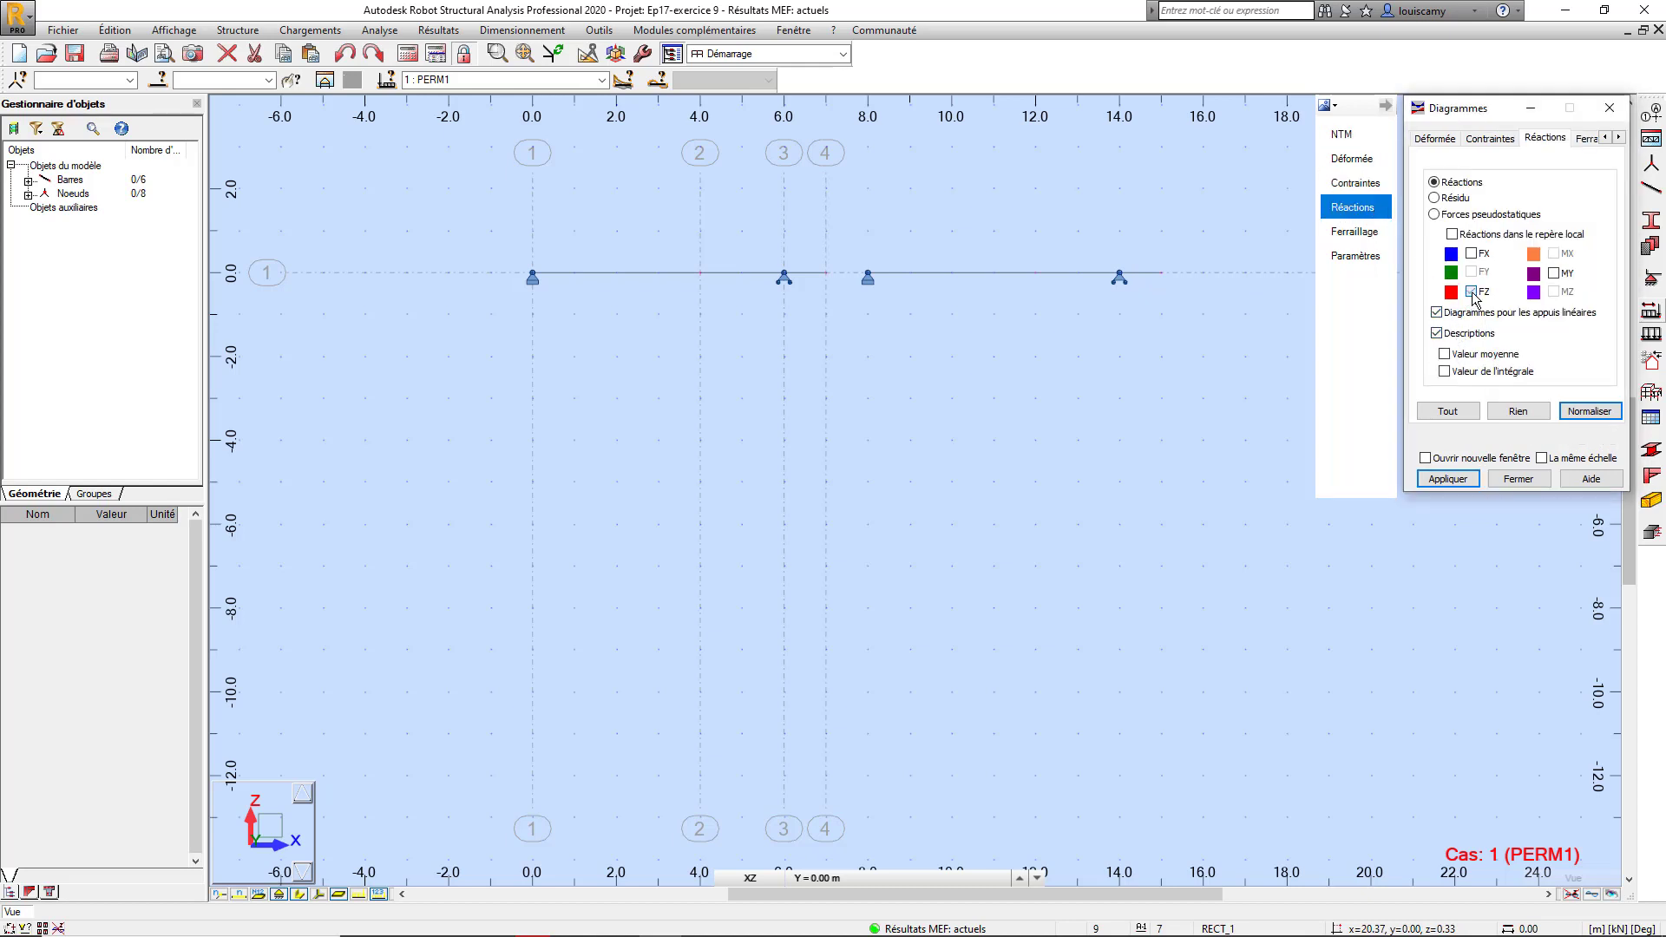
left_click(1472, 292)
left_click(1448, 479)
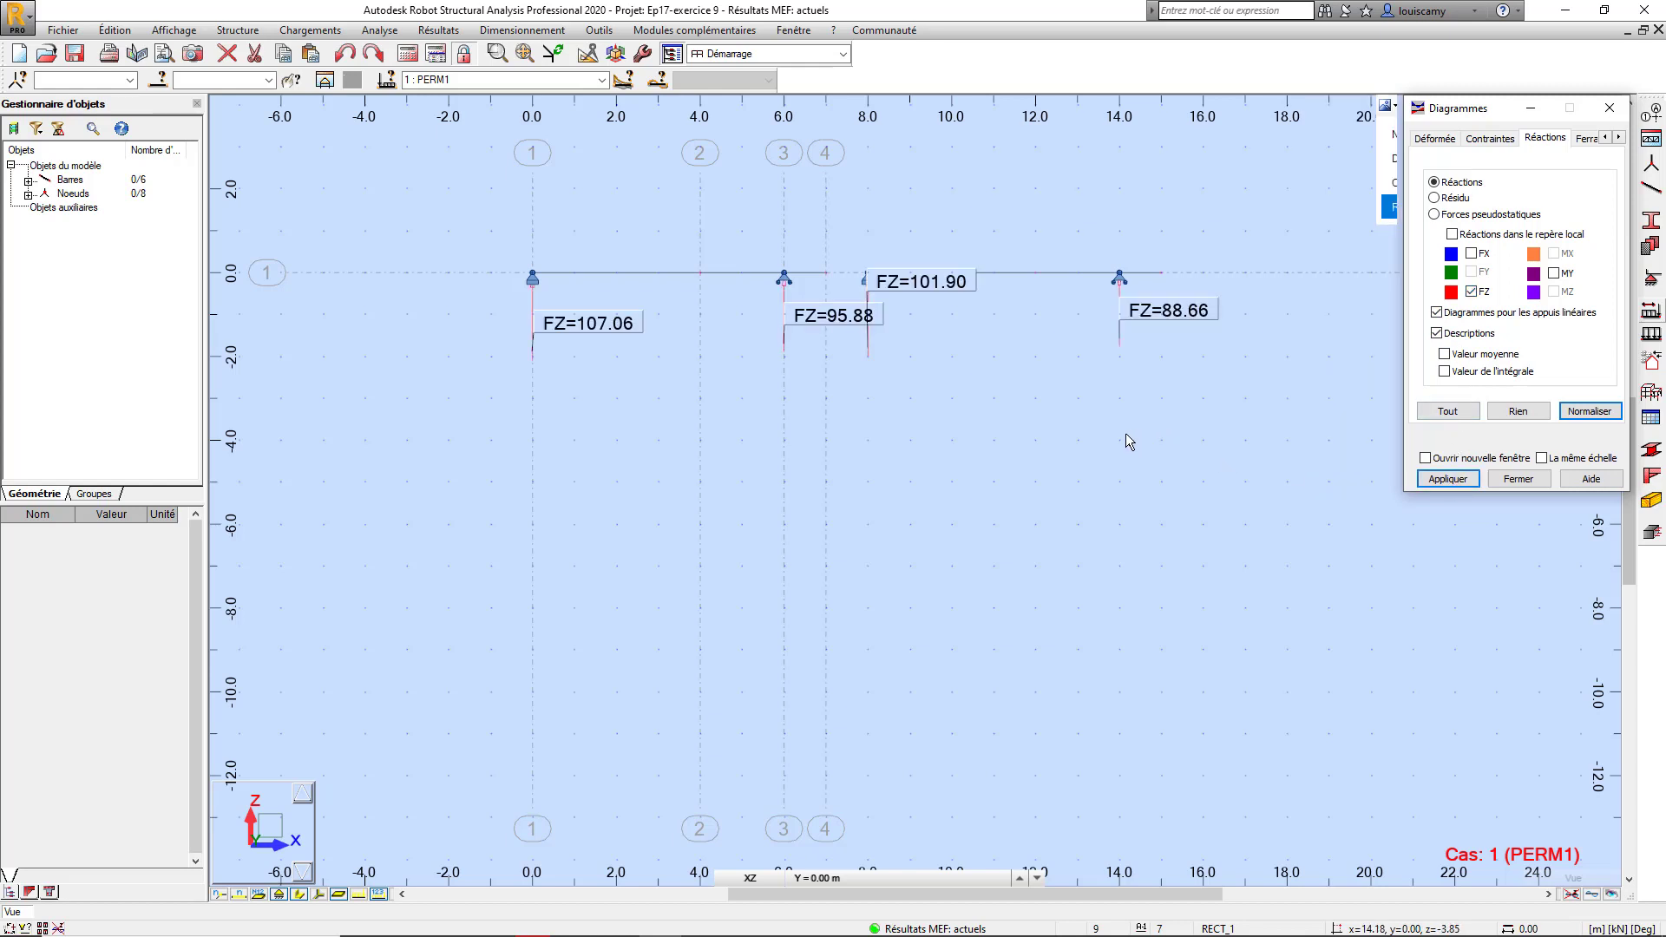
Step: Move the FZ reaction label of the support on grid line 3 into the clear area between grid lines 2 and 3
scroll(1055, 399, "up", 4)
scroll(764, 290, "down", 3)
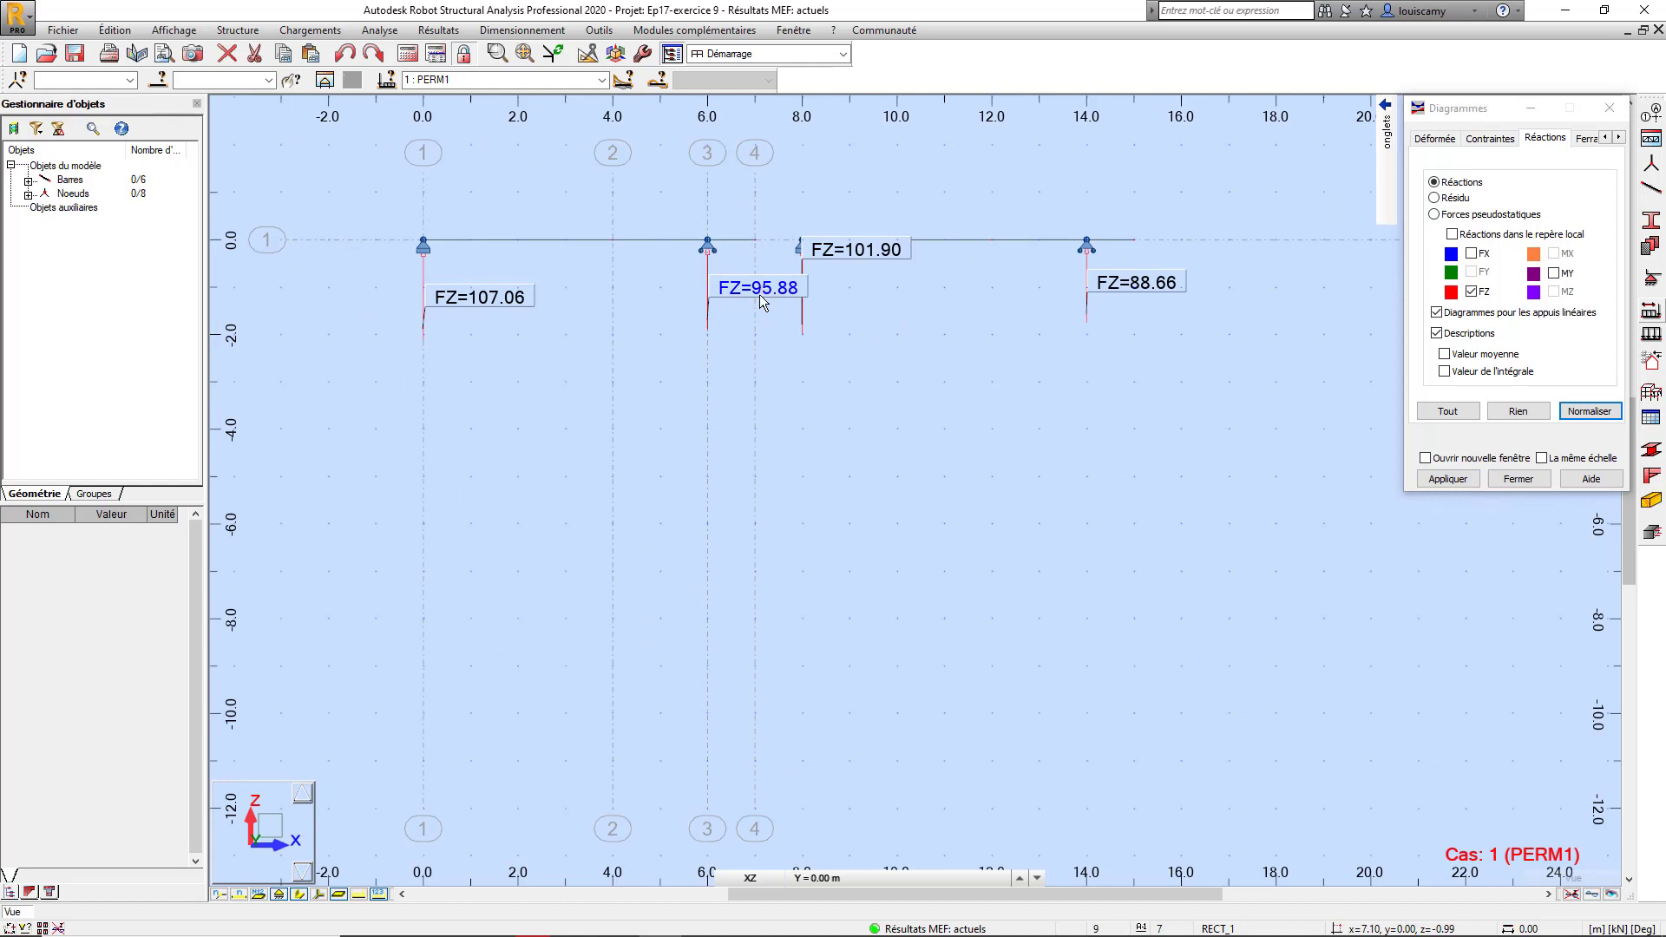
left_click_drag(762, 302, 629, 376)
middle_click_drag(850, 348, 918, 326)
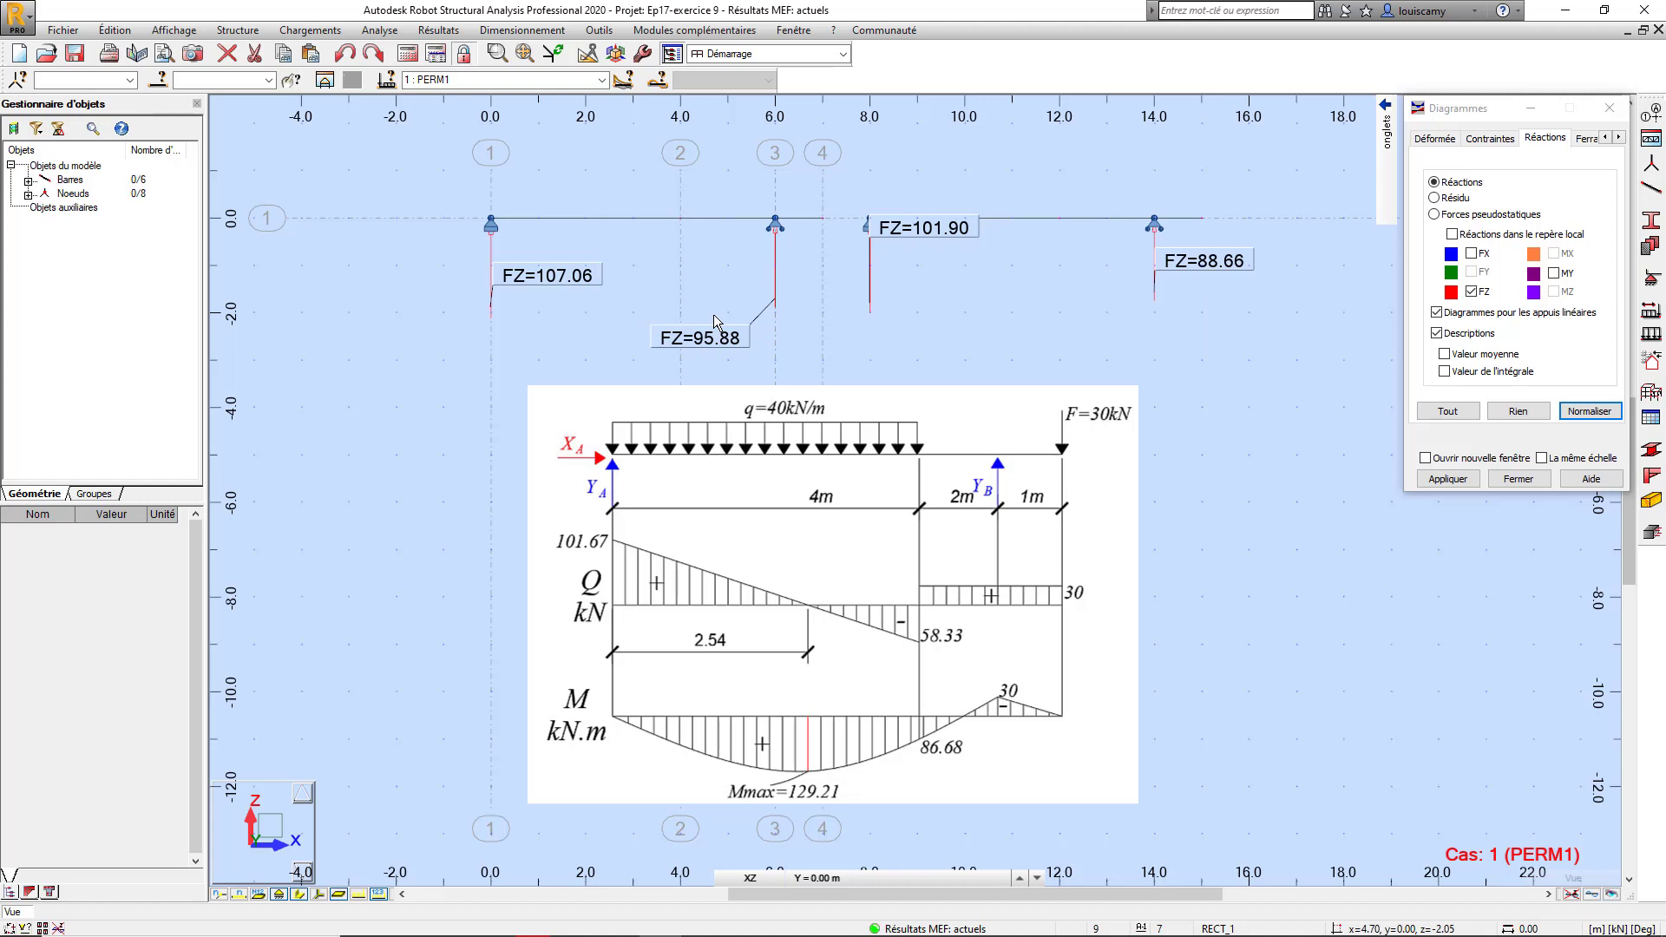
middle_click_drag(867, 389, 940, 409)
Step: Turn off the FZ reactions with their descriptions and display the Fz shear force diagram on both beams
left_click(1488, 302)
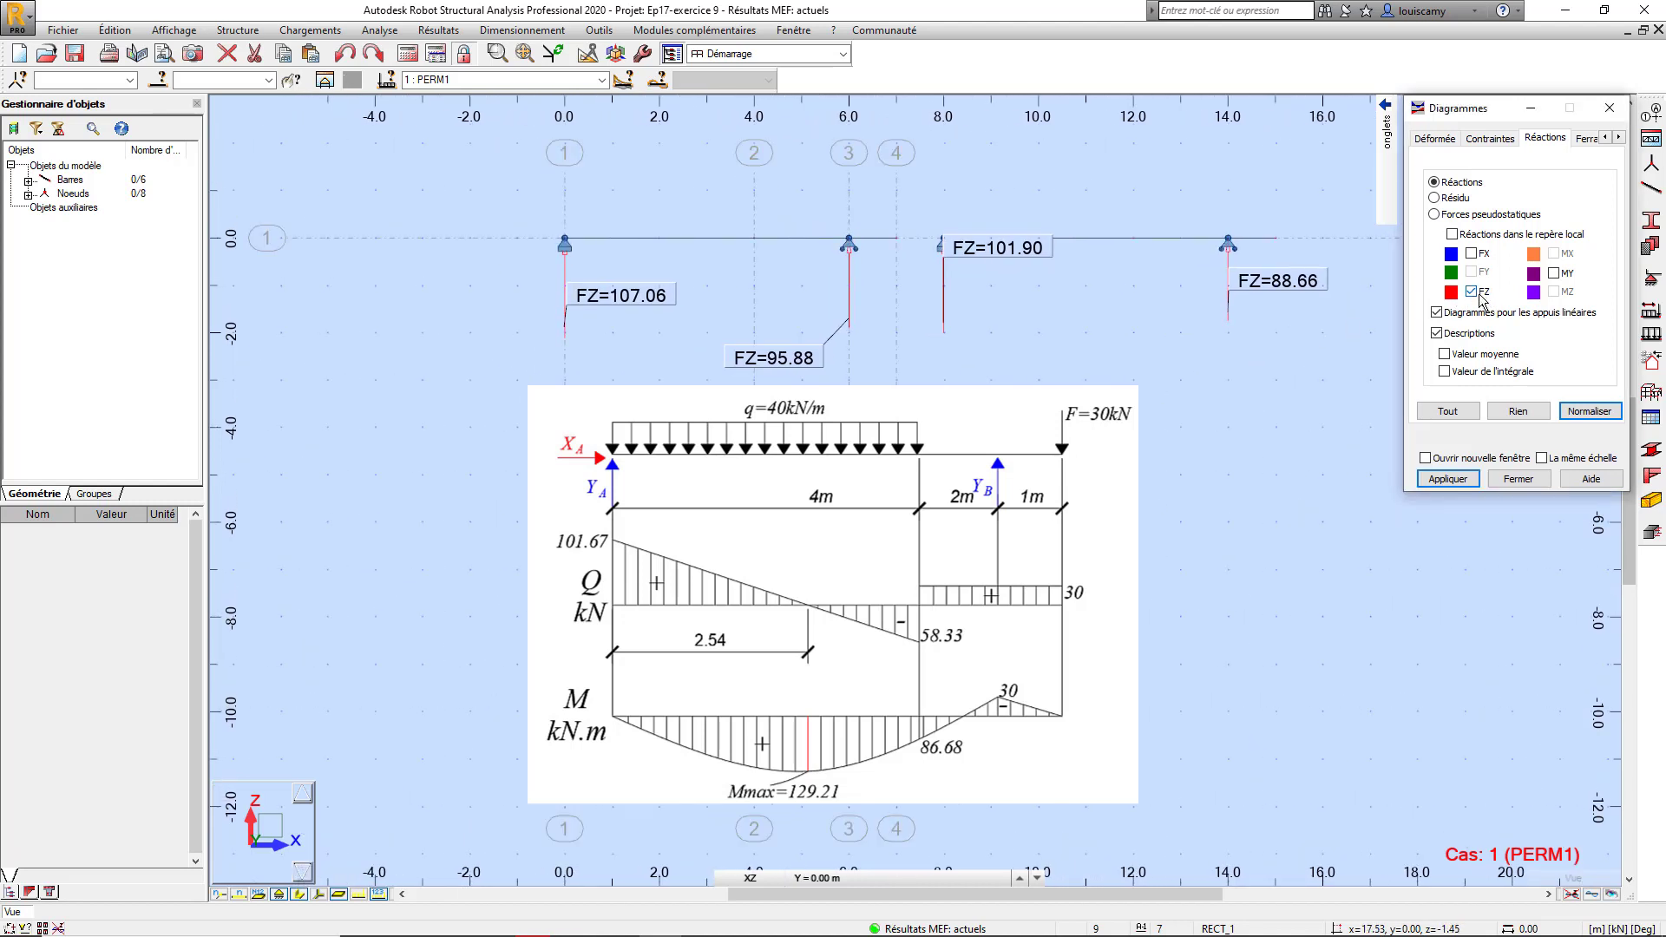
left_click(1473, 319)
left_click(1467, 334)
left_click(1447, 479)
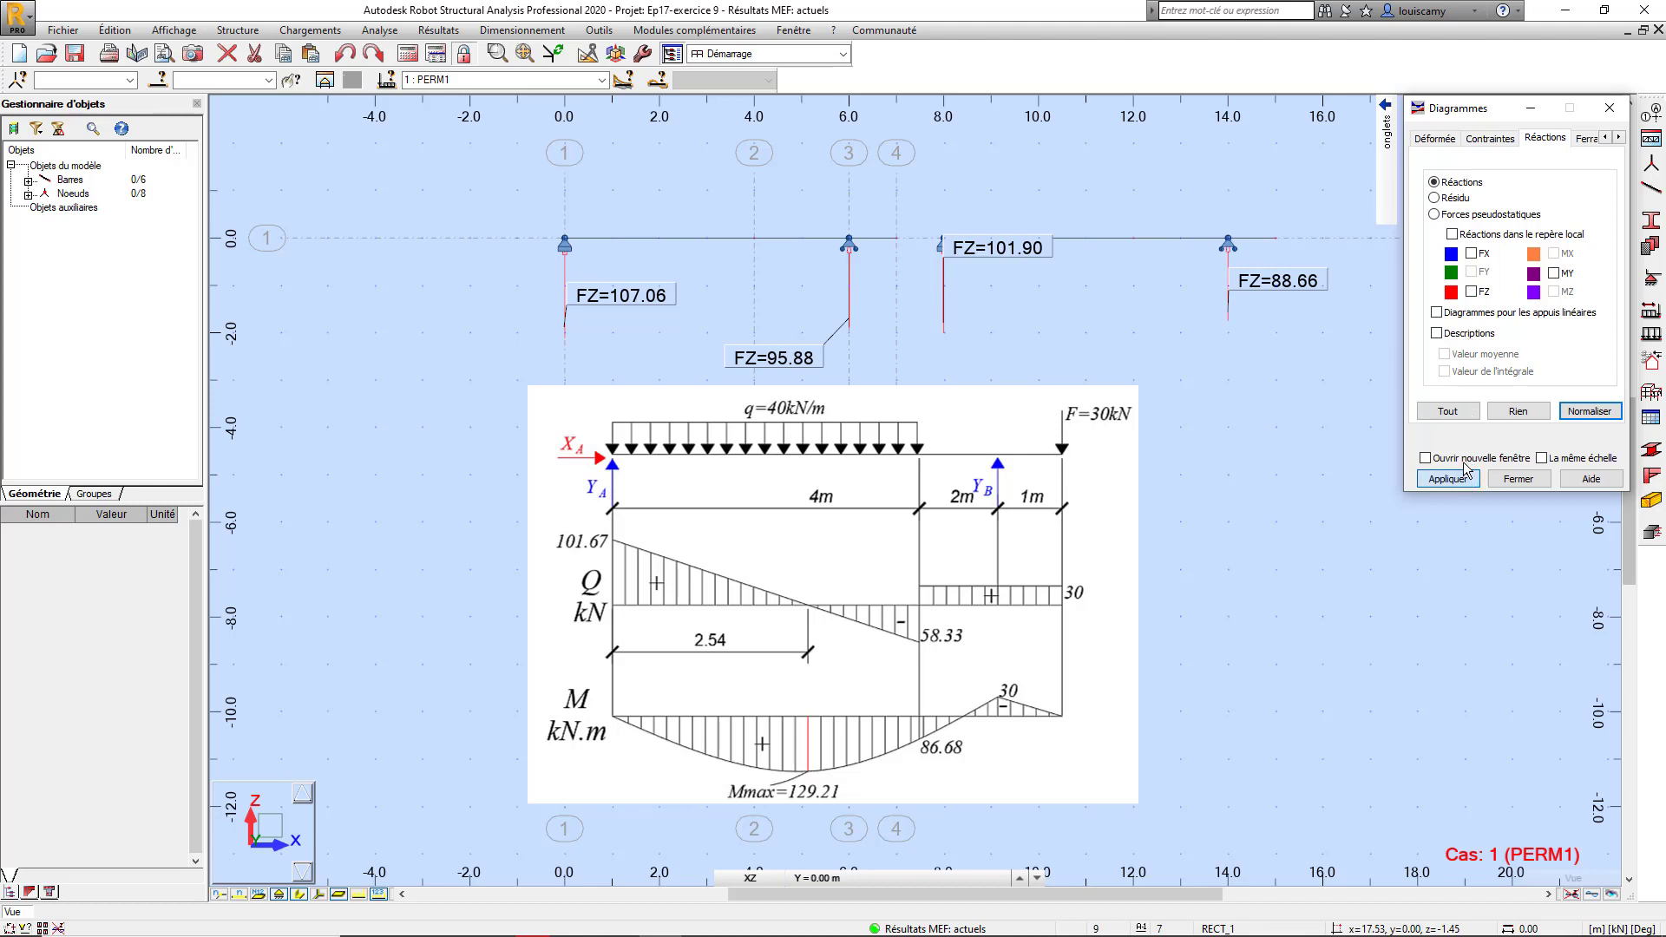
left_click(1382, 142)
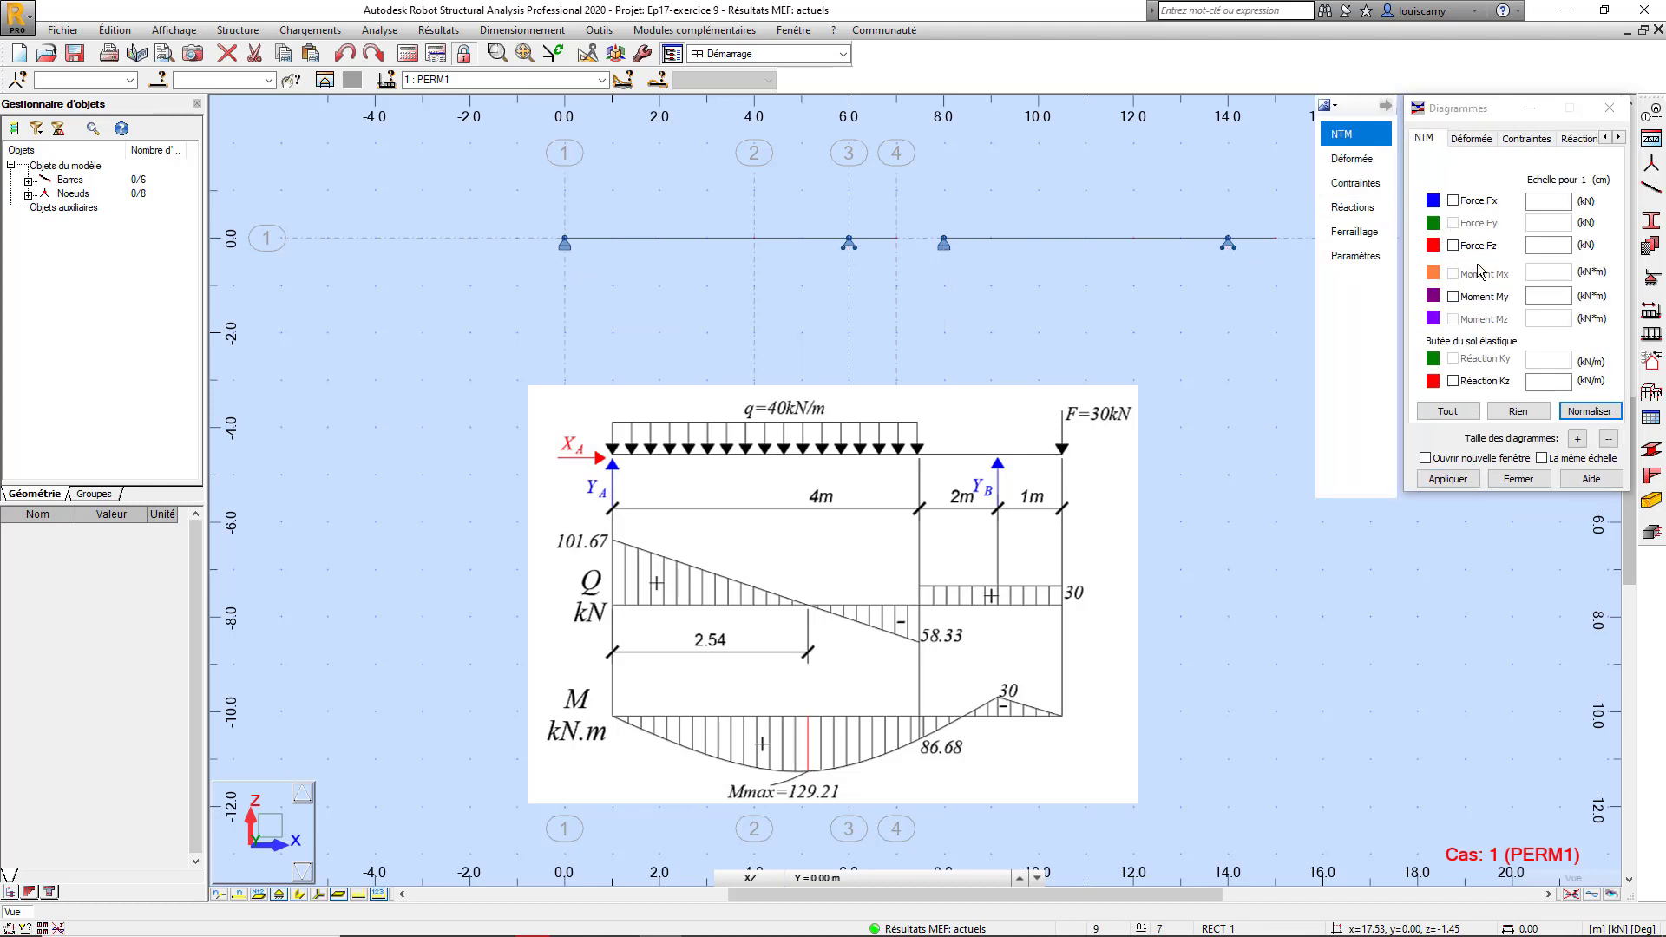
left_click(1453, 246)
left_click(1447, 479)
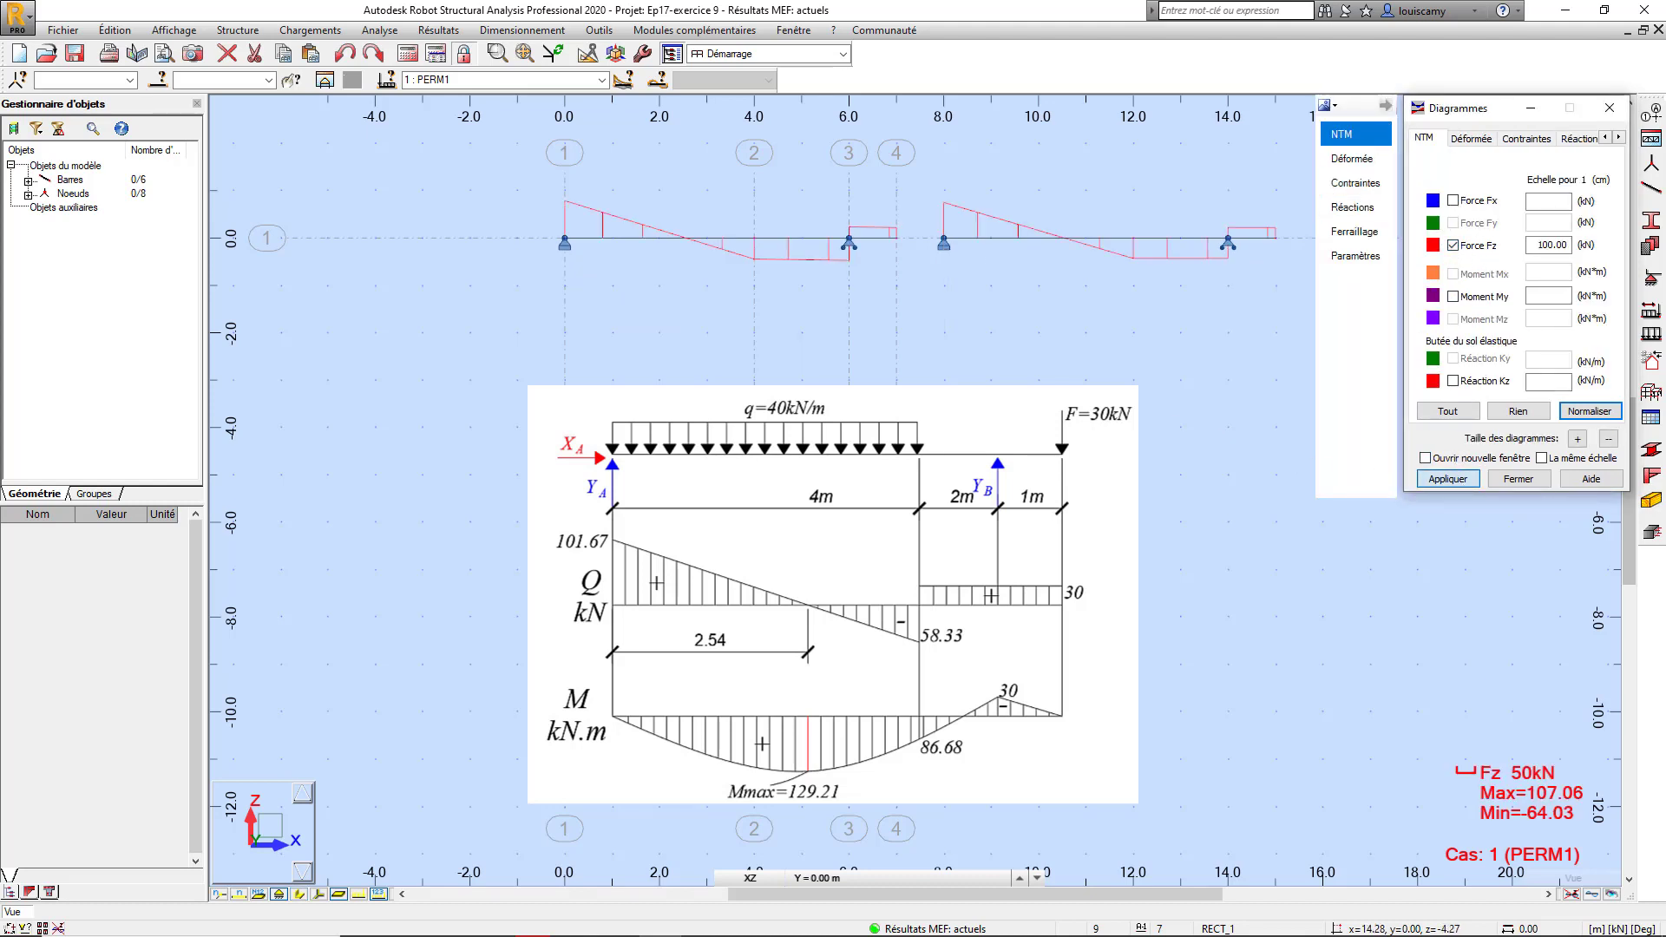
Step: Set the diagrams to differentiated positive and negative values, uniform filling and text value labels
left_click(1359, 260)
left_click(1524, 321)
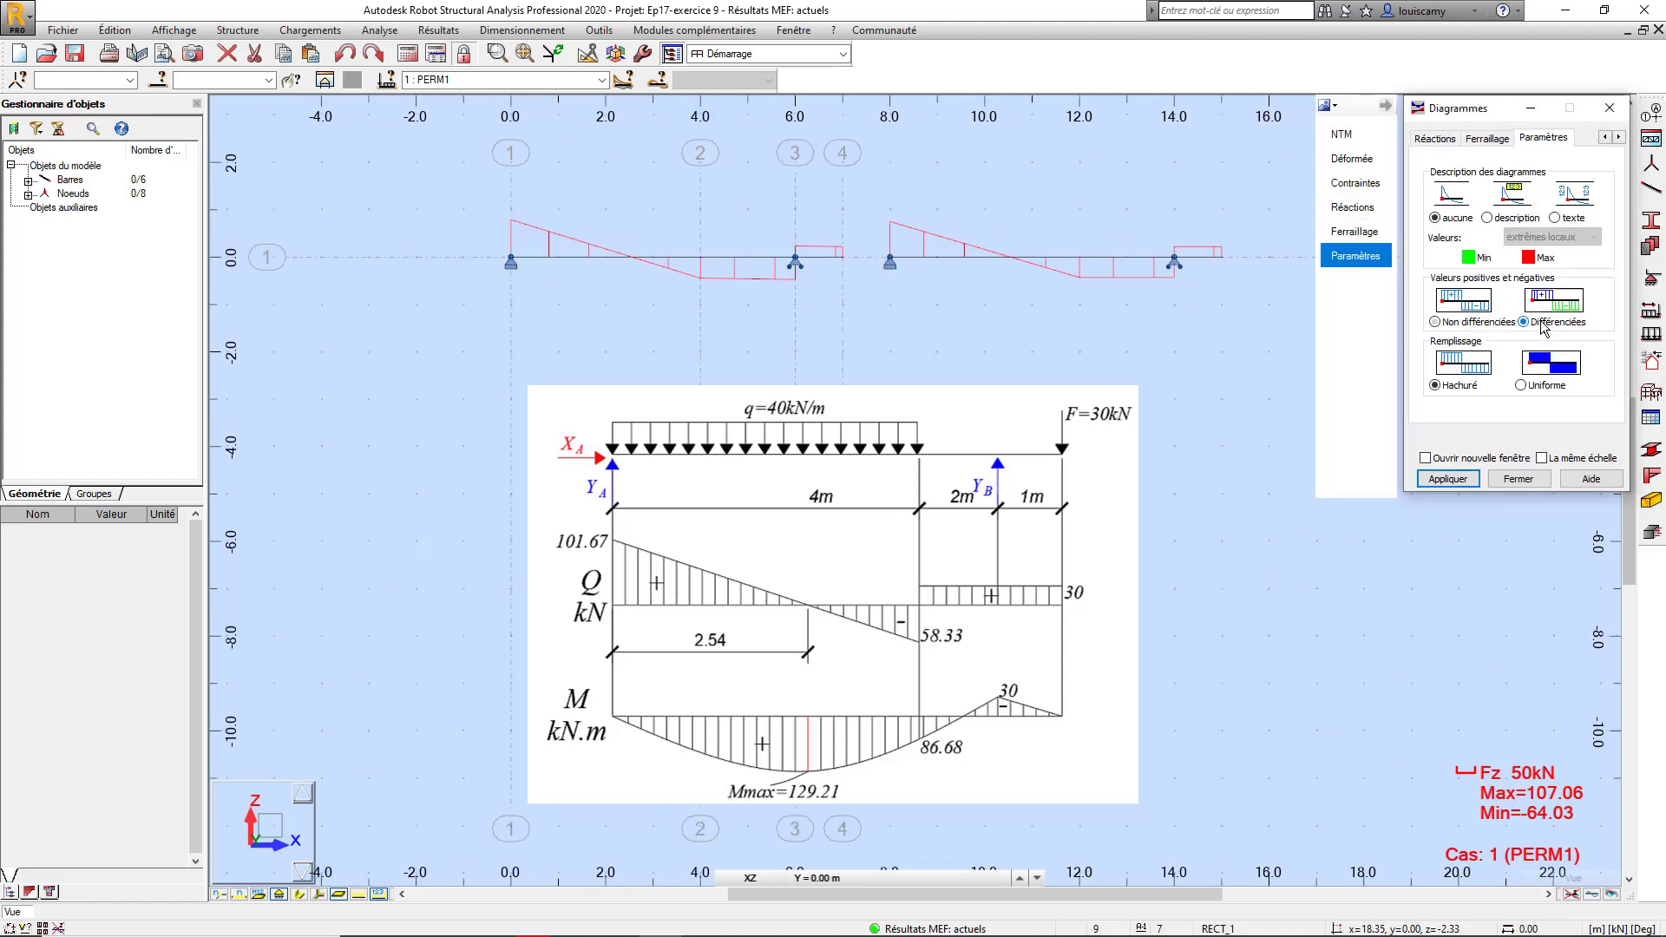
left_click(1475, 486)
left_click(1554, 218)
left_click(1447, 479)
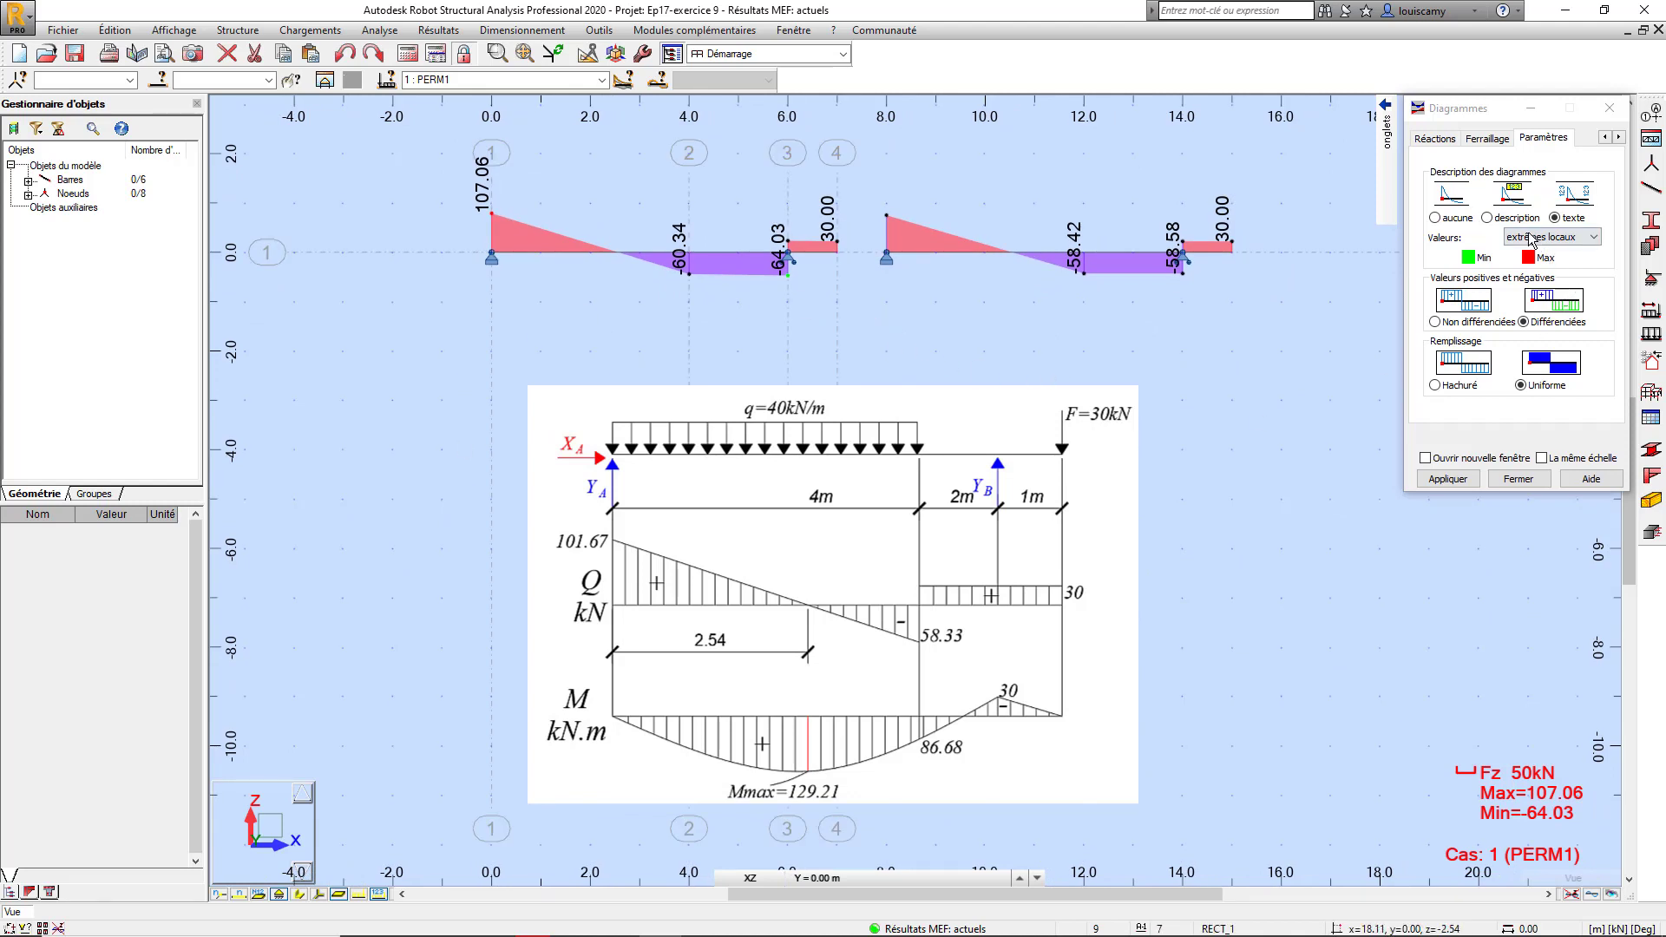
Step: Switch the diagrams' value display from text to description labels and examine the shear values on both beams
left_click(1487, 217)
left_click(1456, 479)
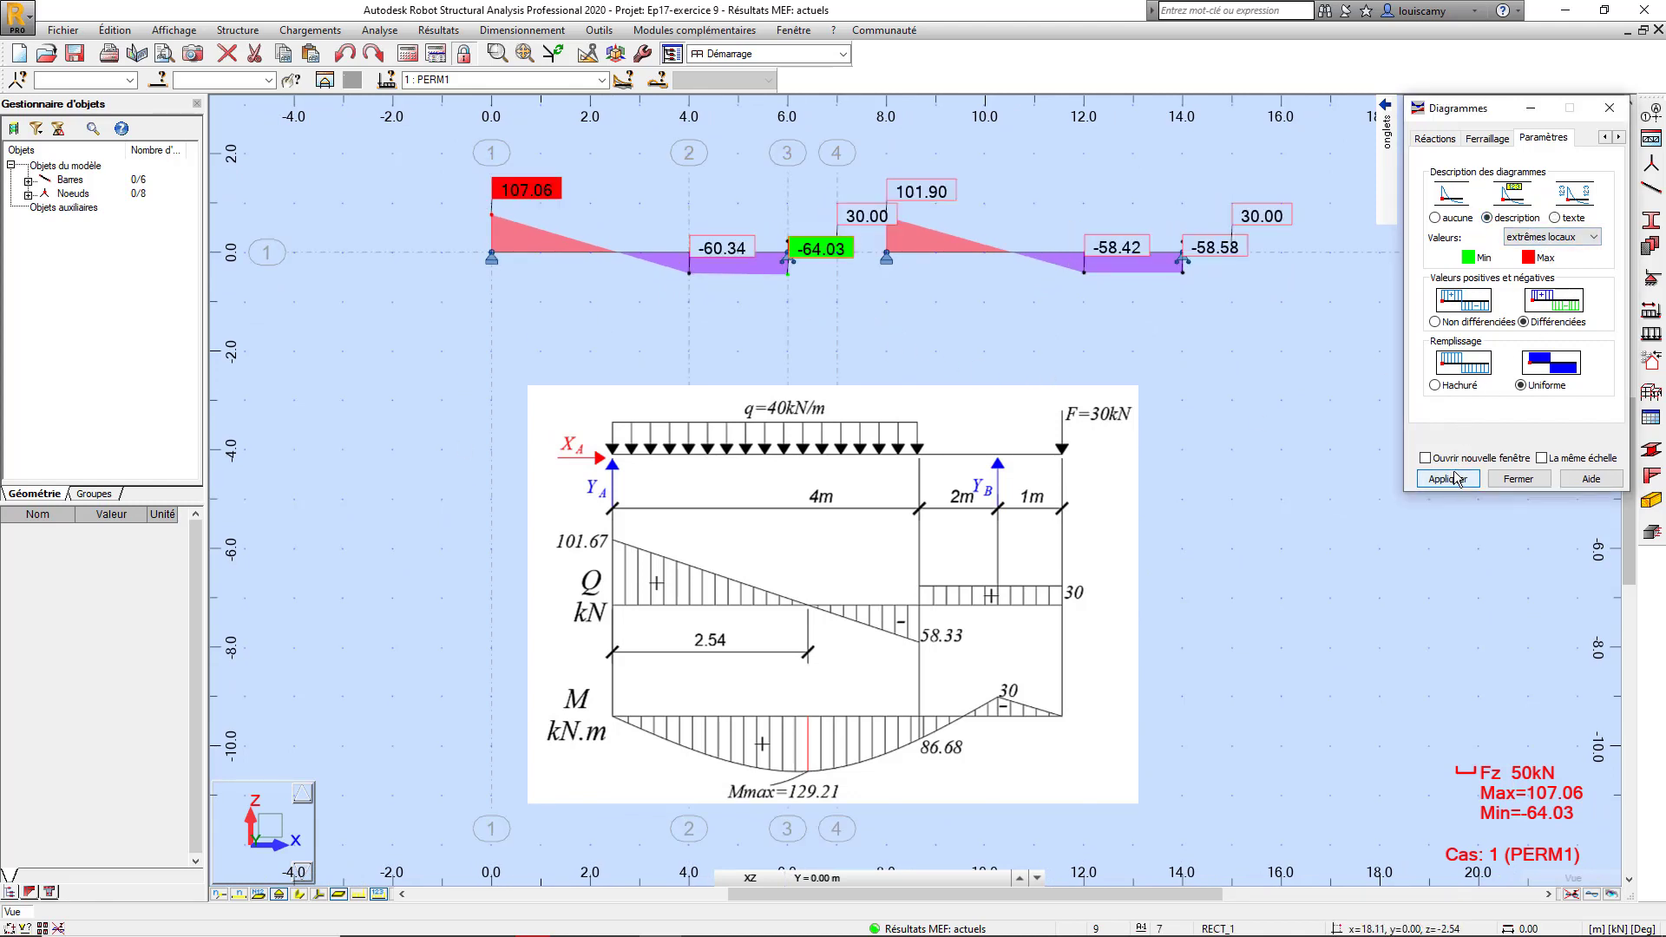
scroll(884, 260, "up", 1)
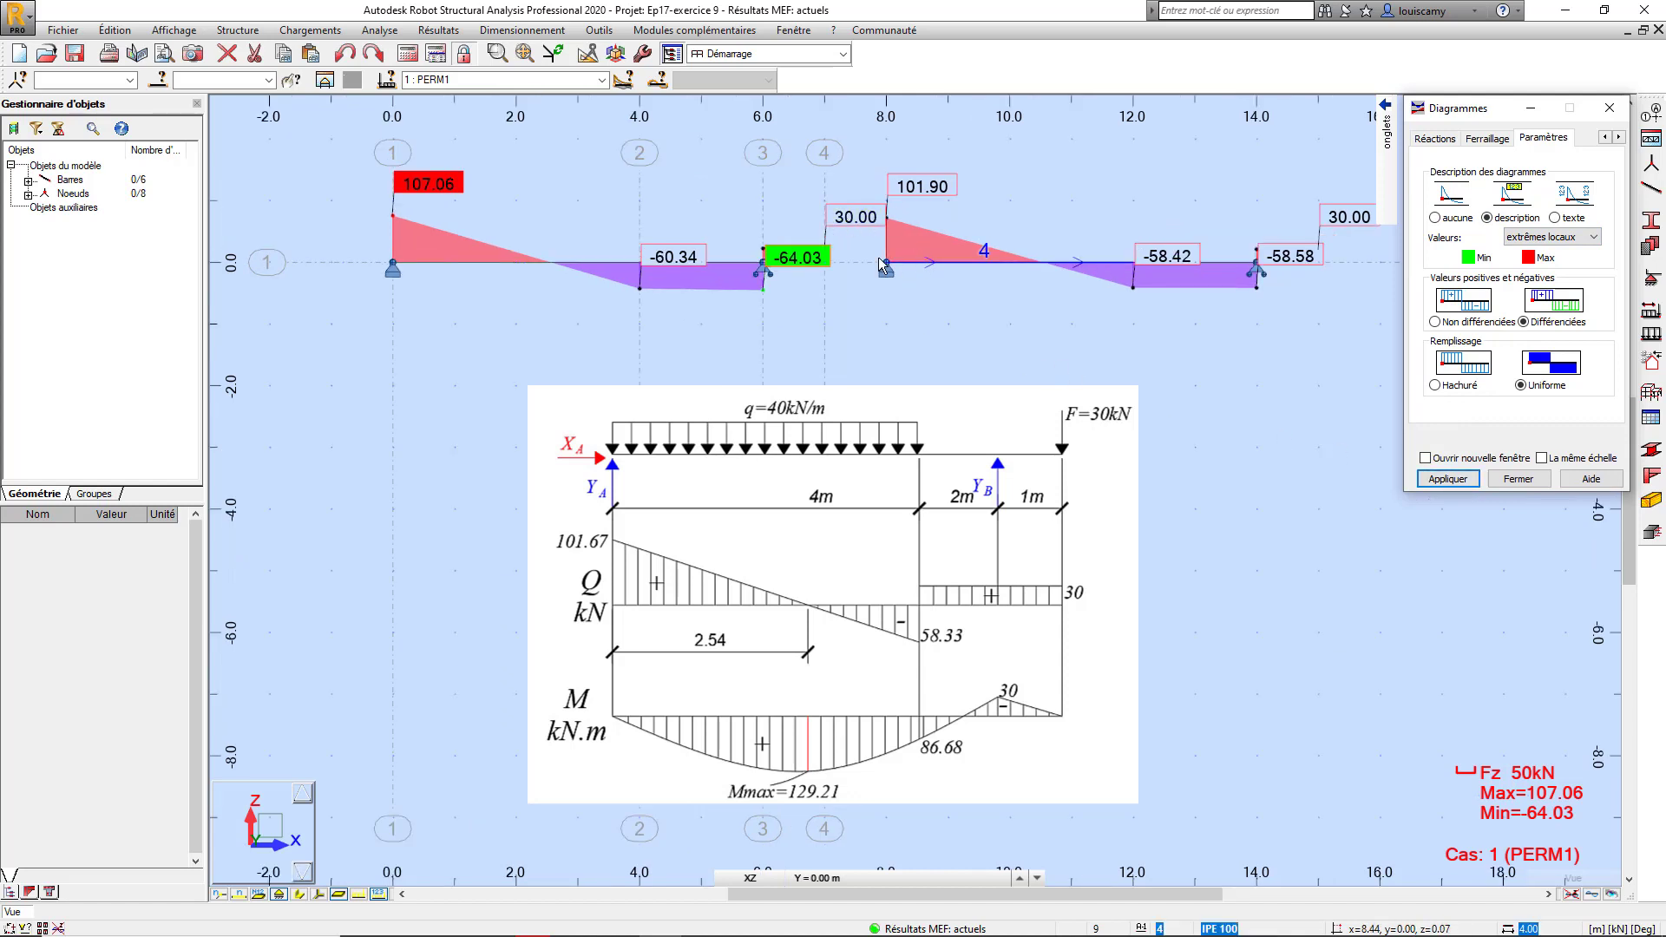
middle_click_drag(934, 317, 899, 301)
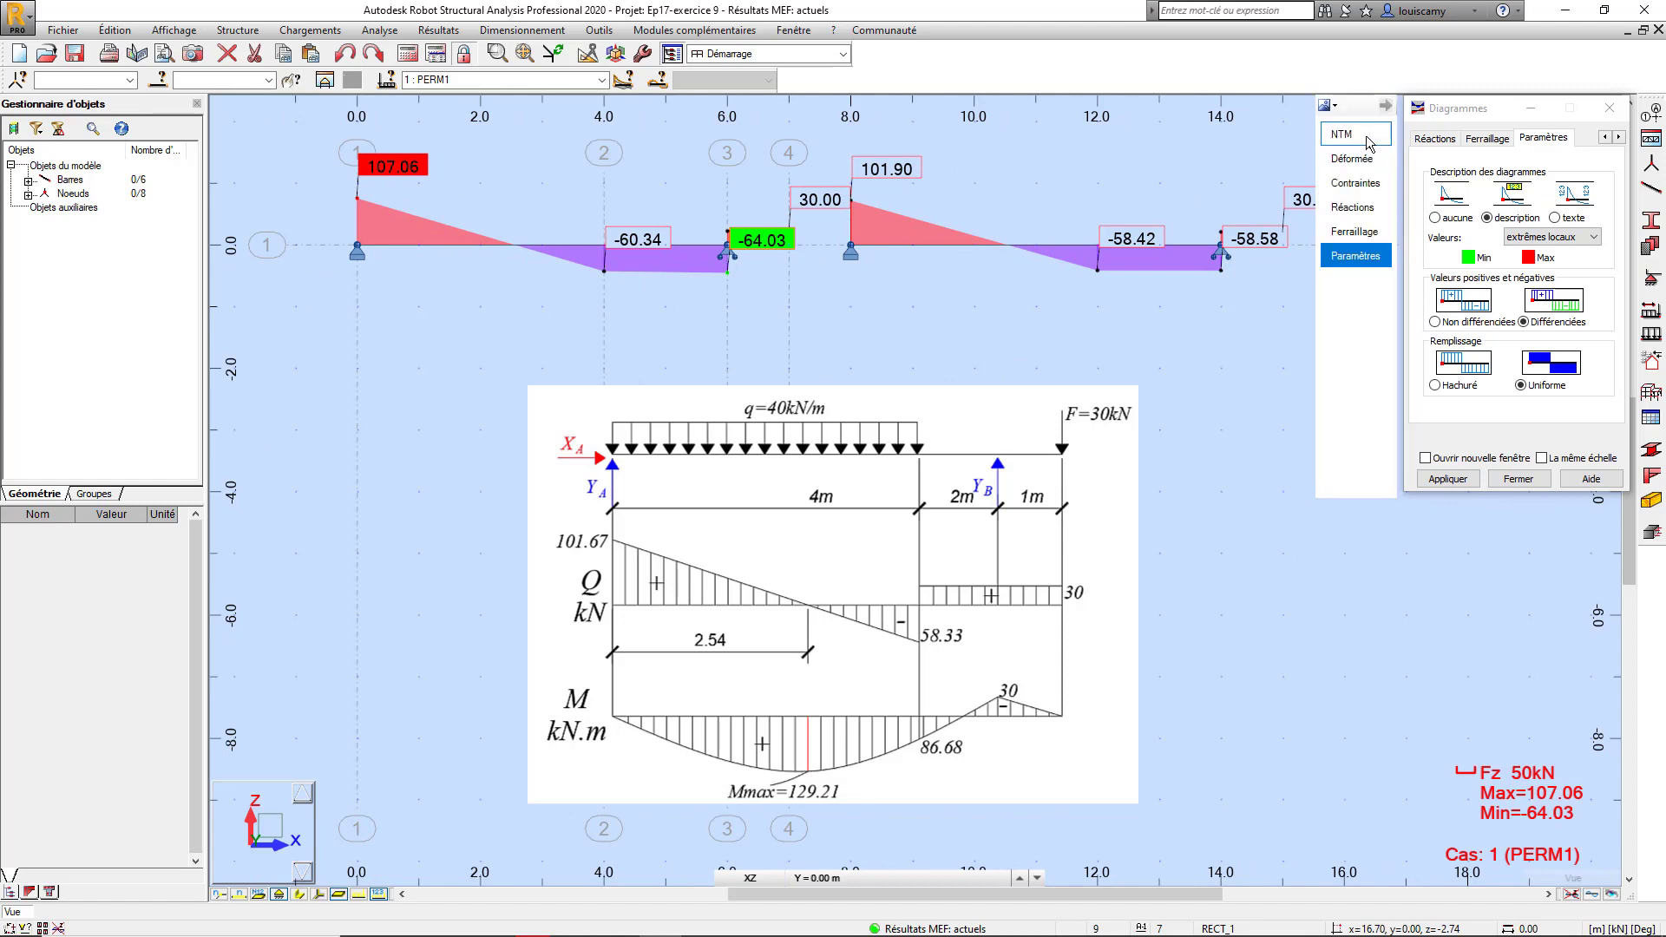
Step: Display the My bending moment diagram in place of Fz on both beams, and turn it off after comparing
left_click(1365, 137)
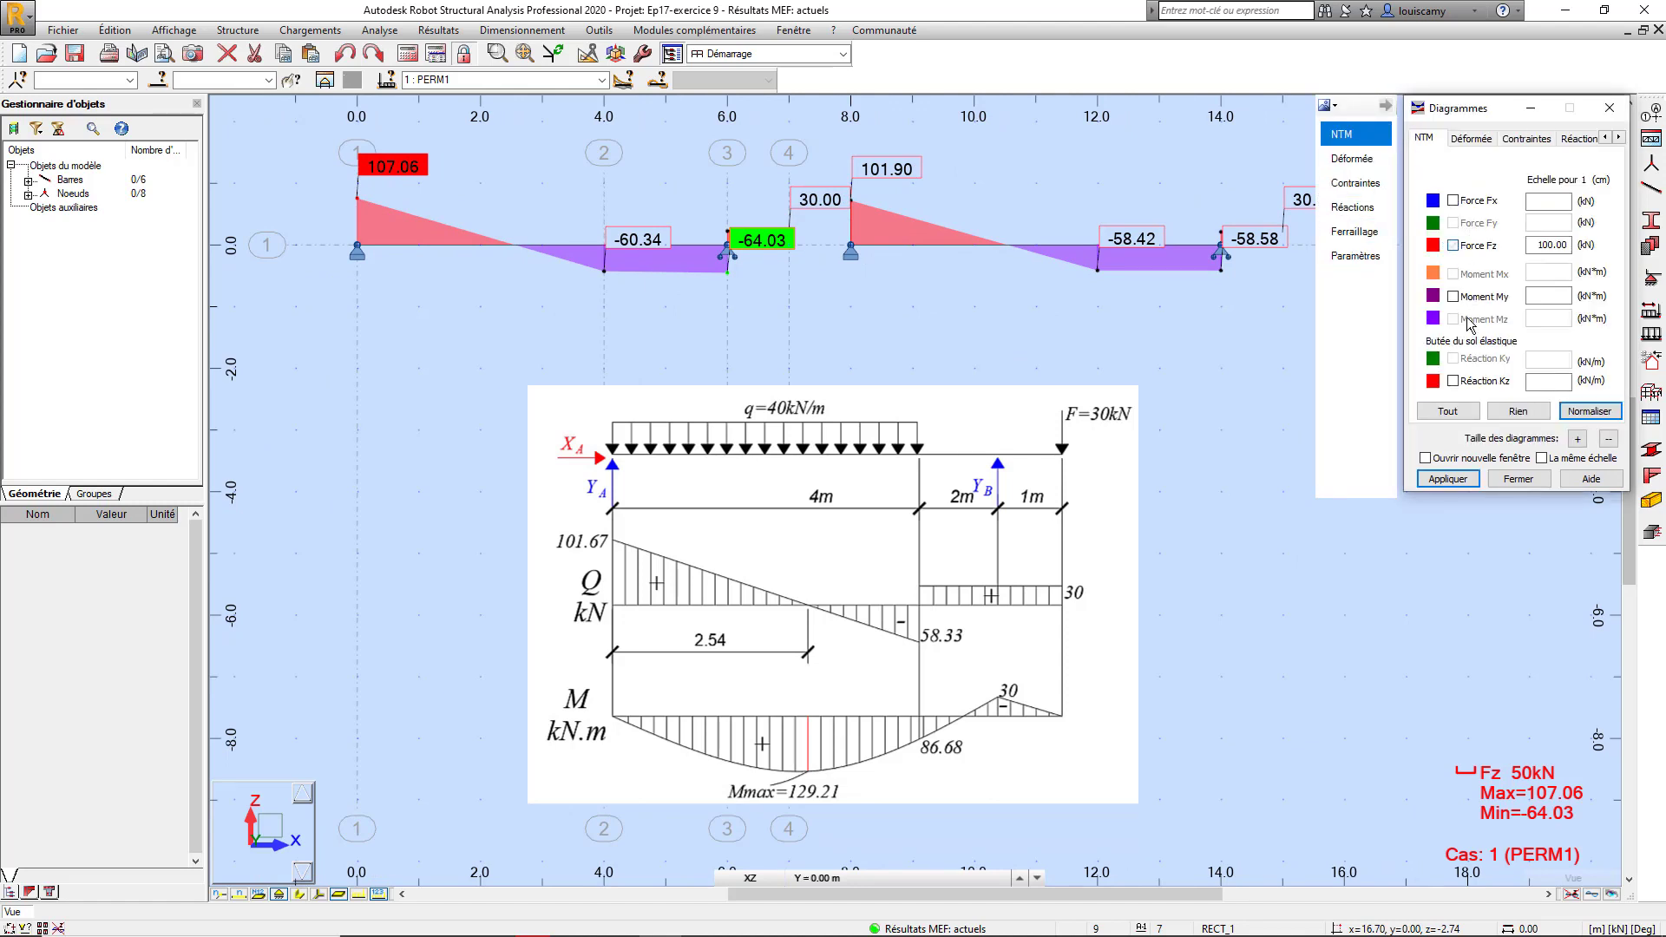
left_click(1448, 478)
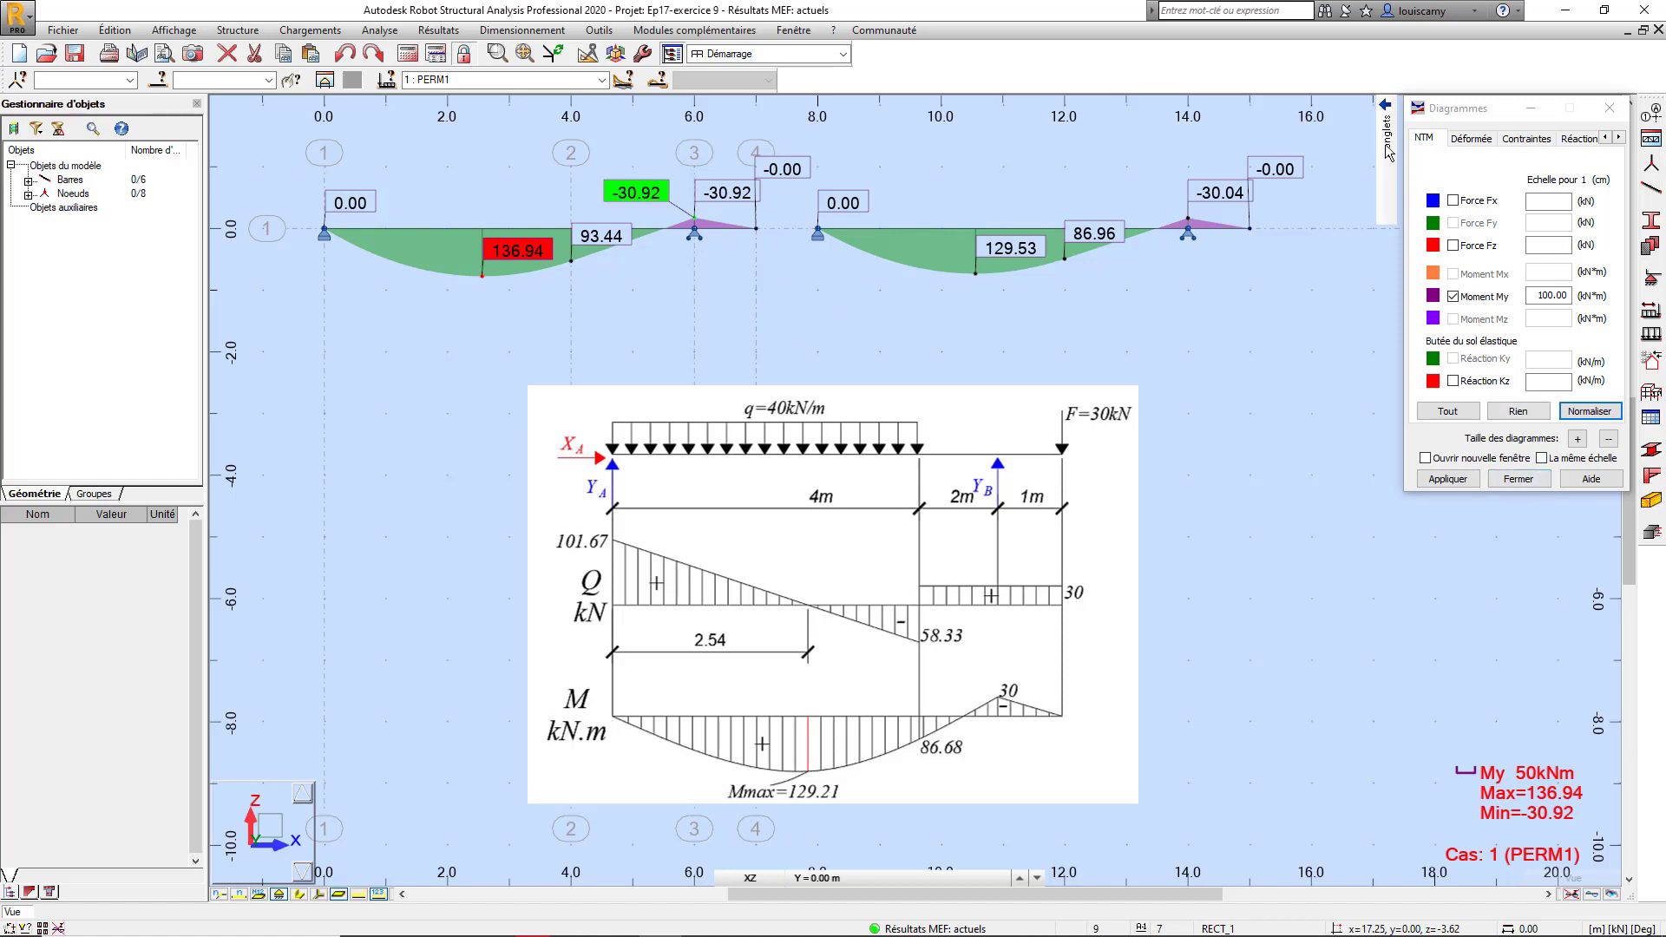
mouse_move(1387, 152)
left_click(1452, 296)
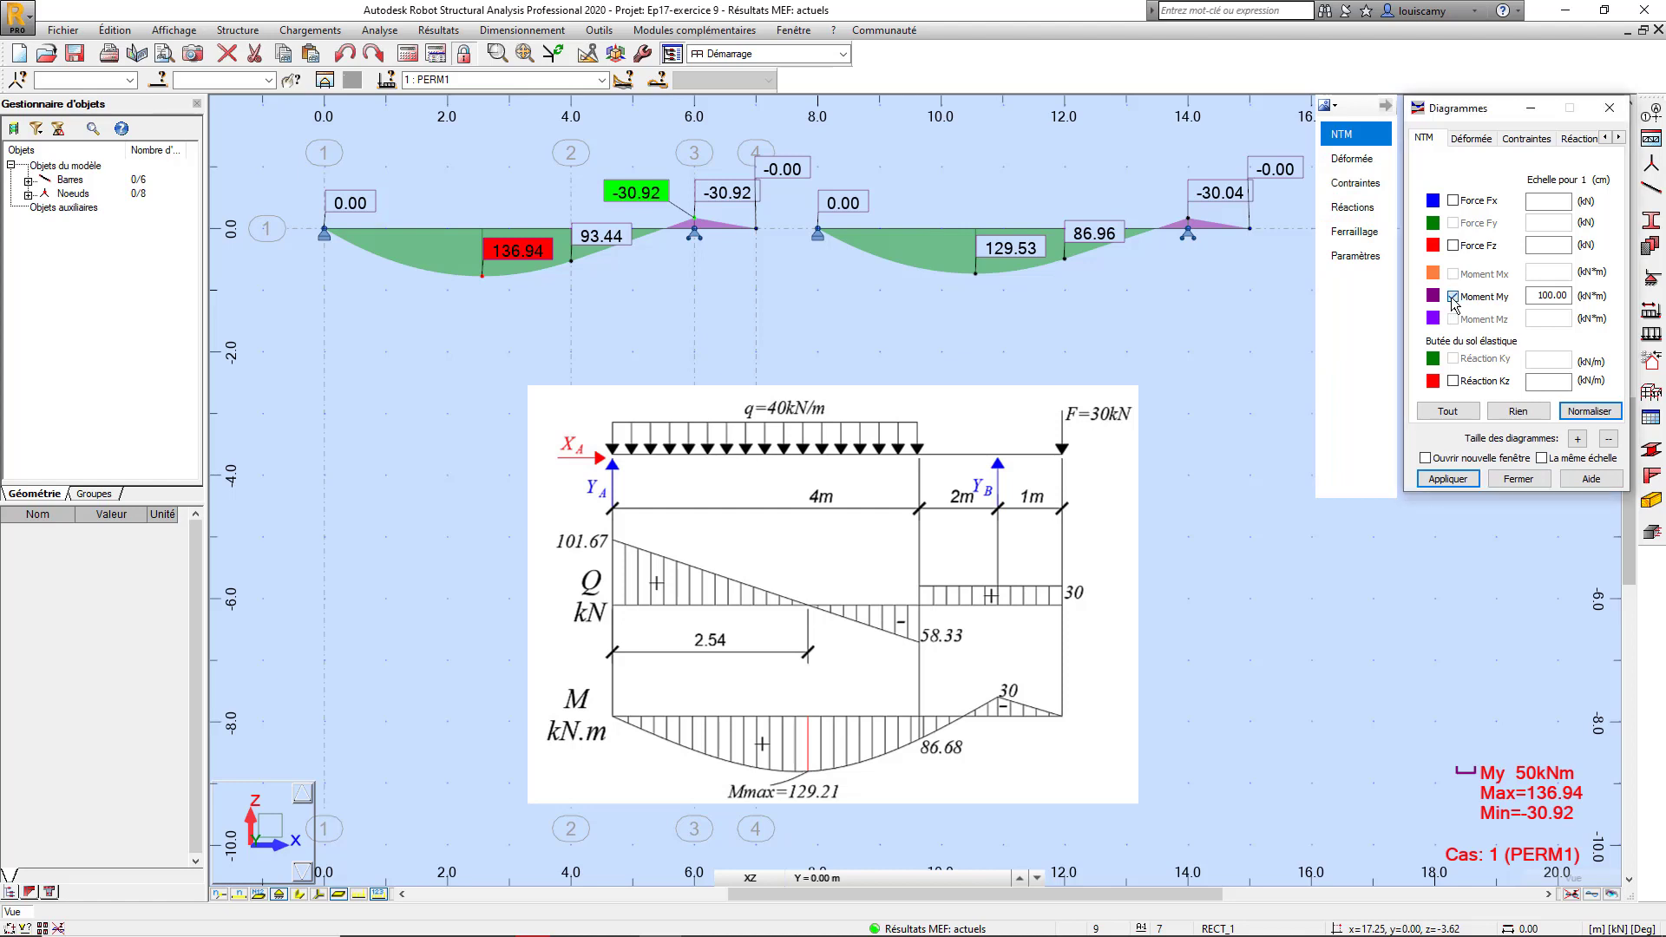
left_click(1448, 479)
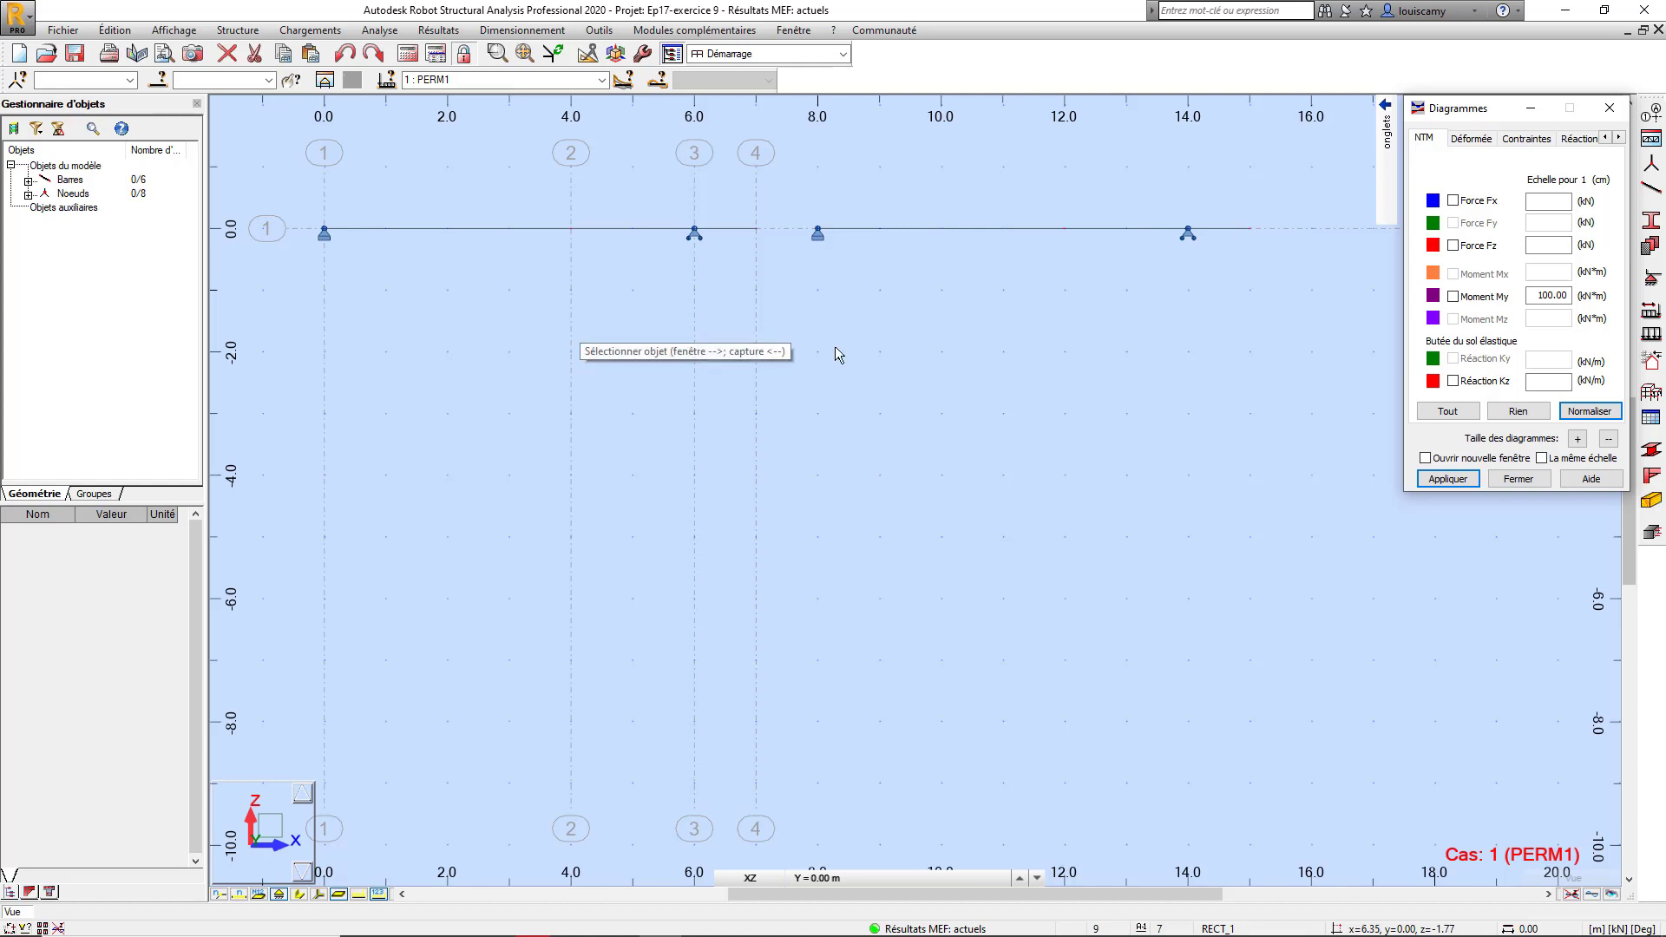
Step: Delete the copied IPE 100 beam, accepting the change to the structure data, and close the diagram settings
left_click_drag(1305, 320, 793, 174)
key("Delete")
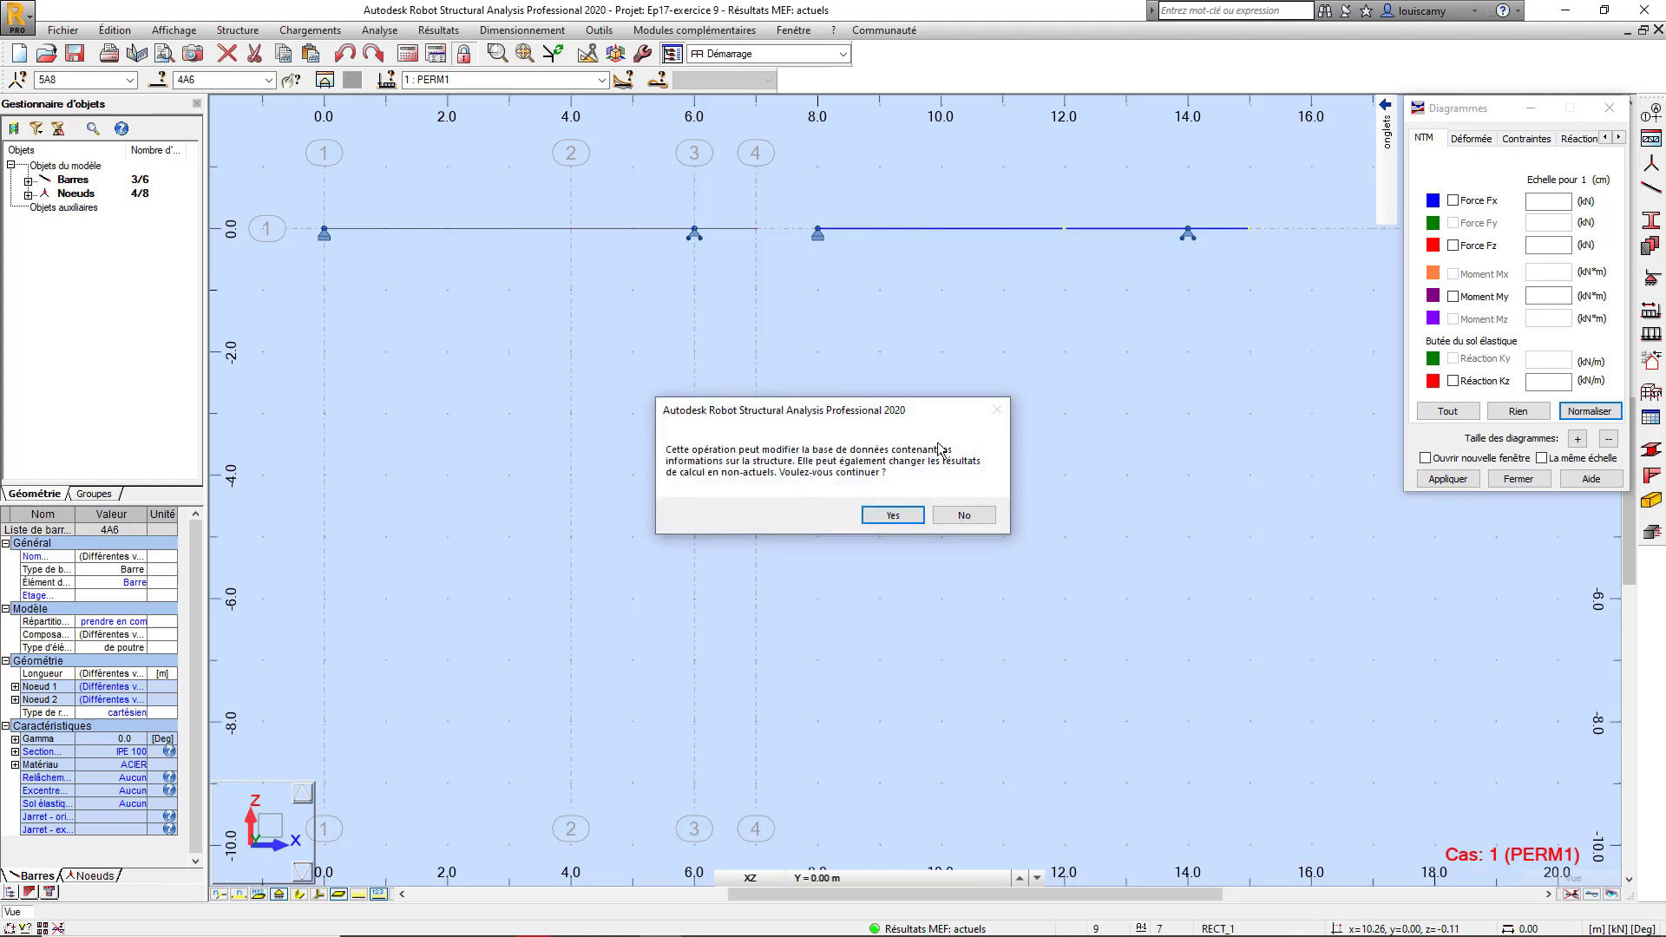
left_click(896, 517)
left_click(1517, 478)
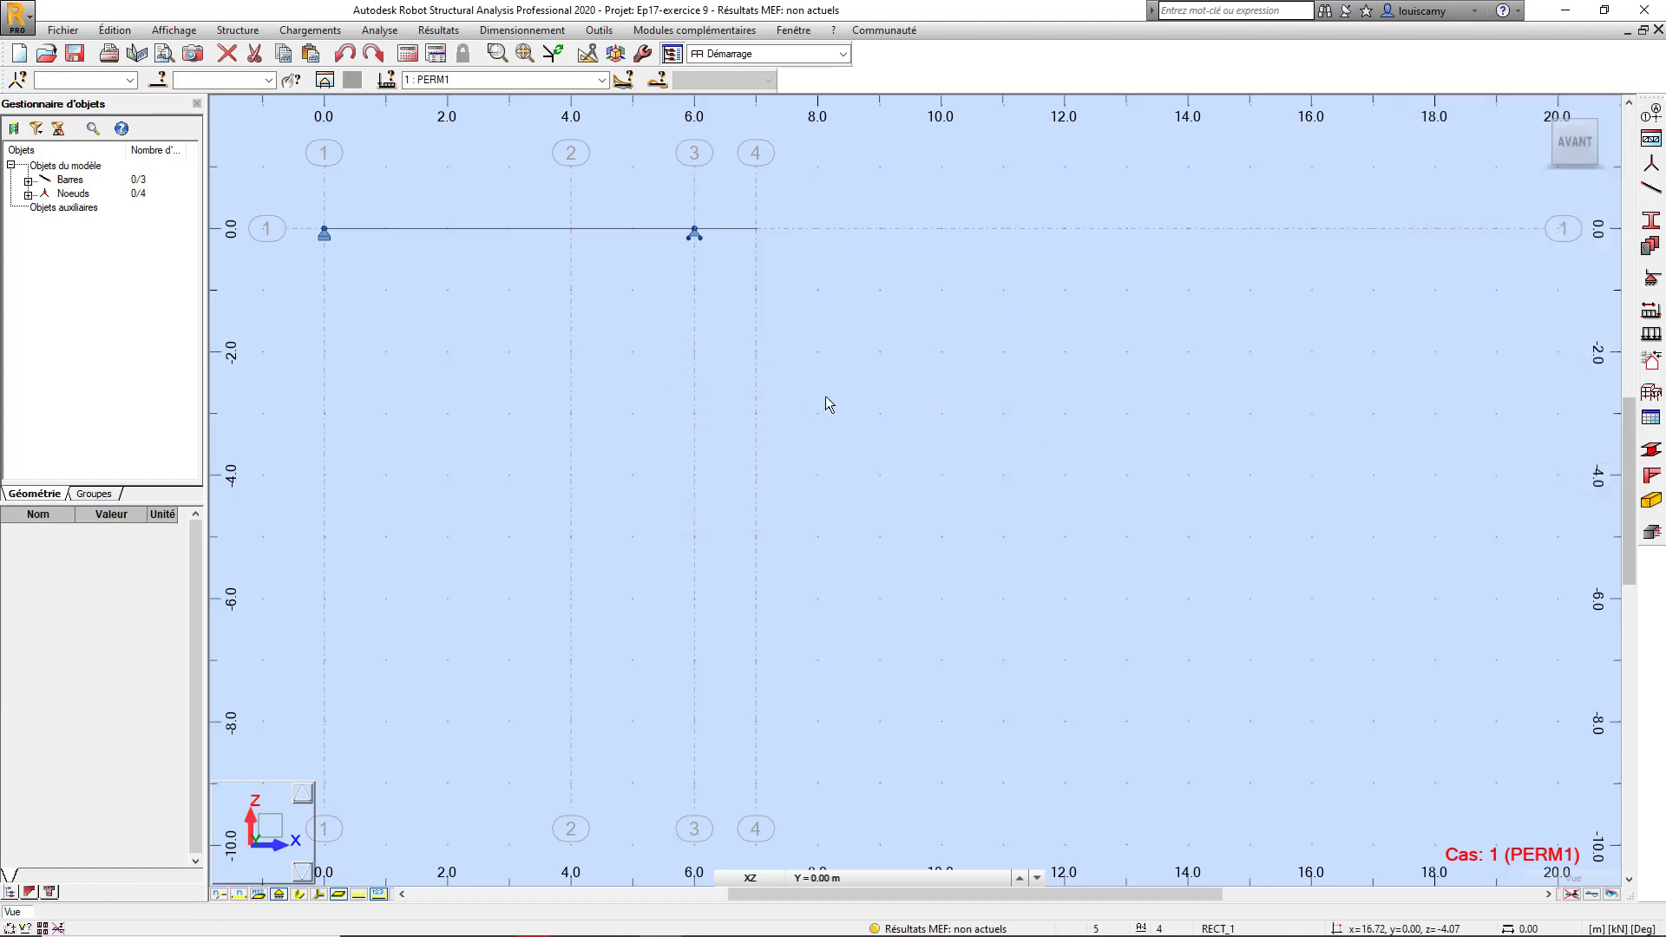
Step: Rerun the structural calculation for the remaining rectangular beam
middle_click_drag(825, 396, 980, 378)
middle_click_drag(981, 377, 1011, 364)
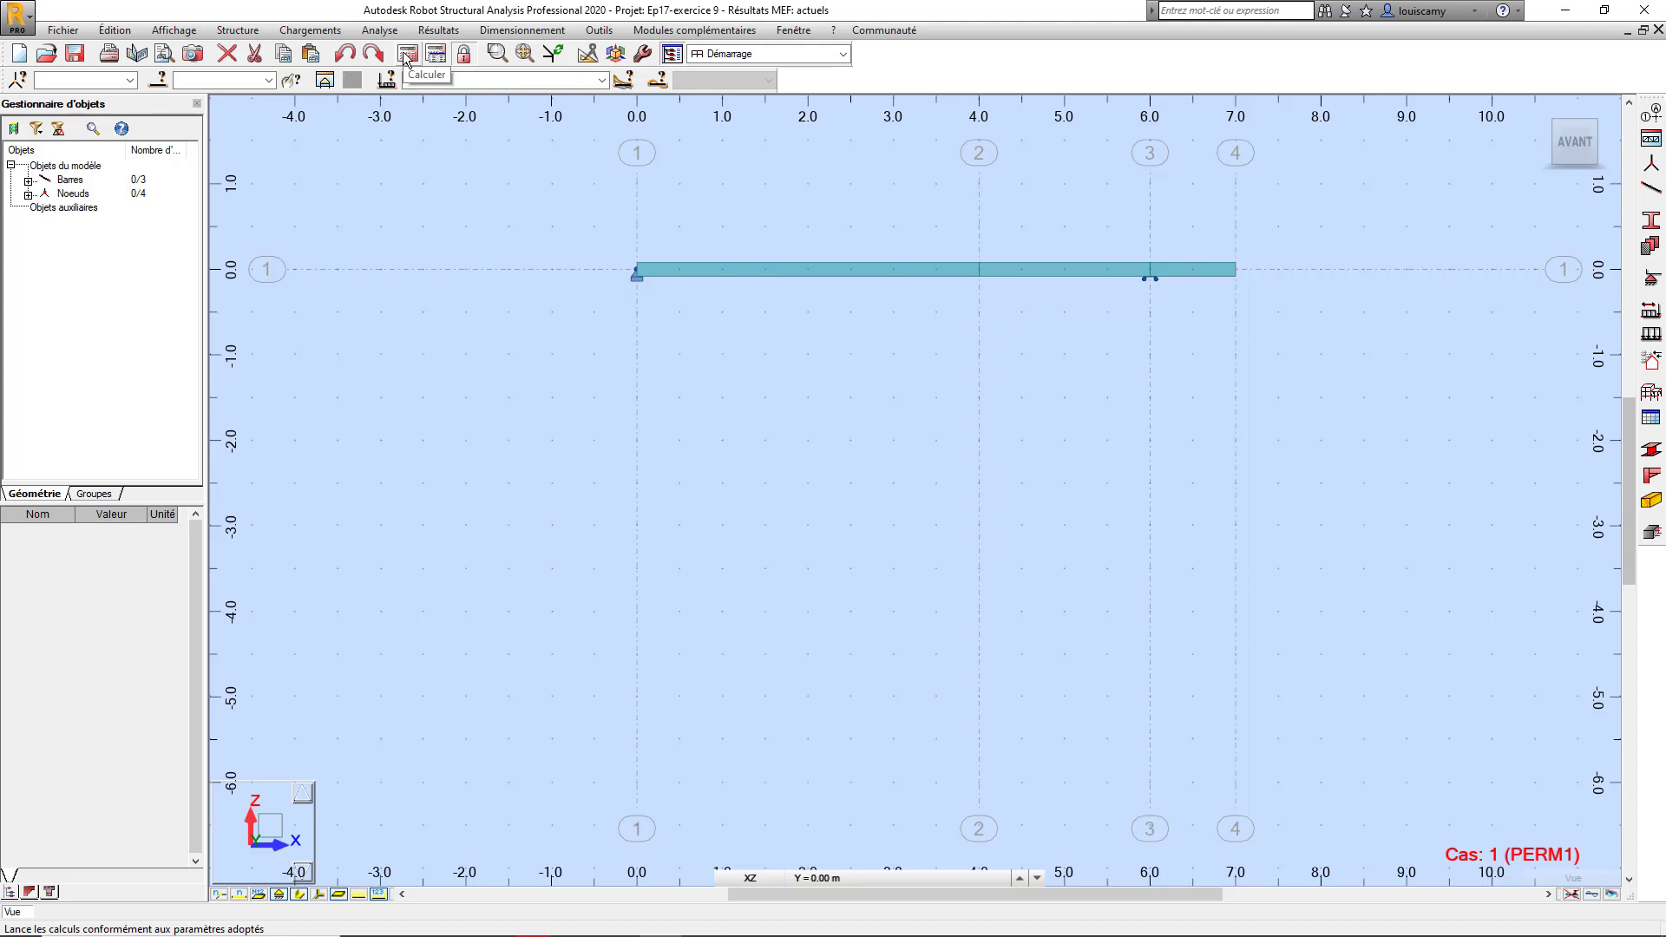
left_click(406, 54)
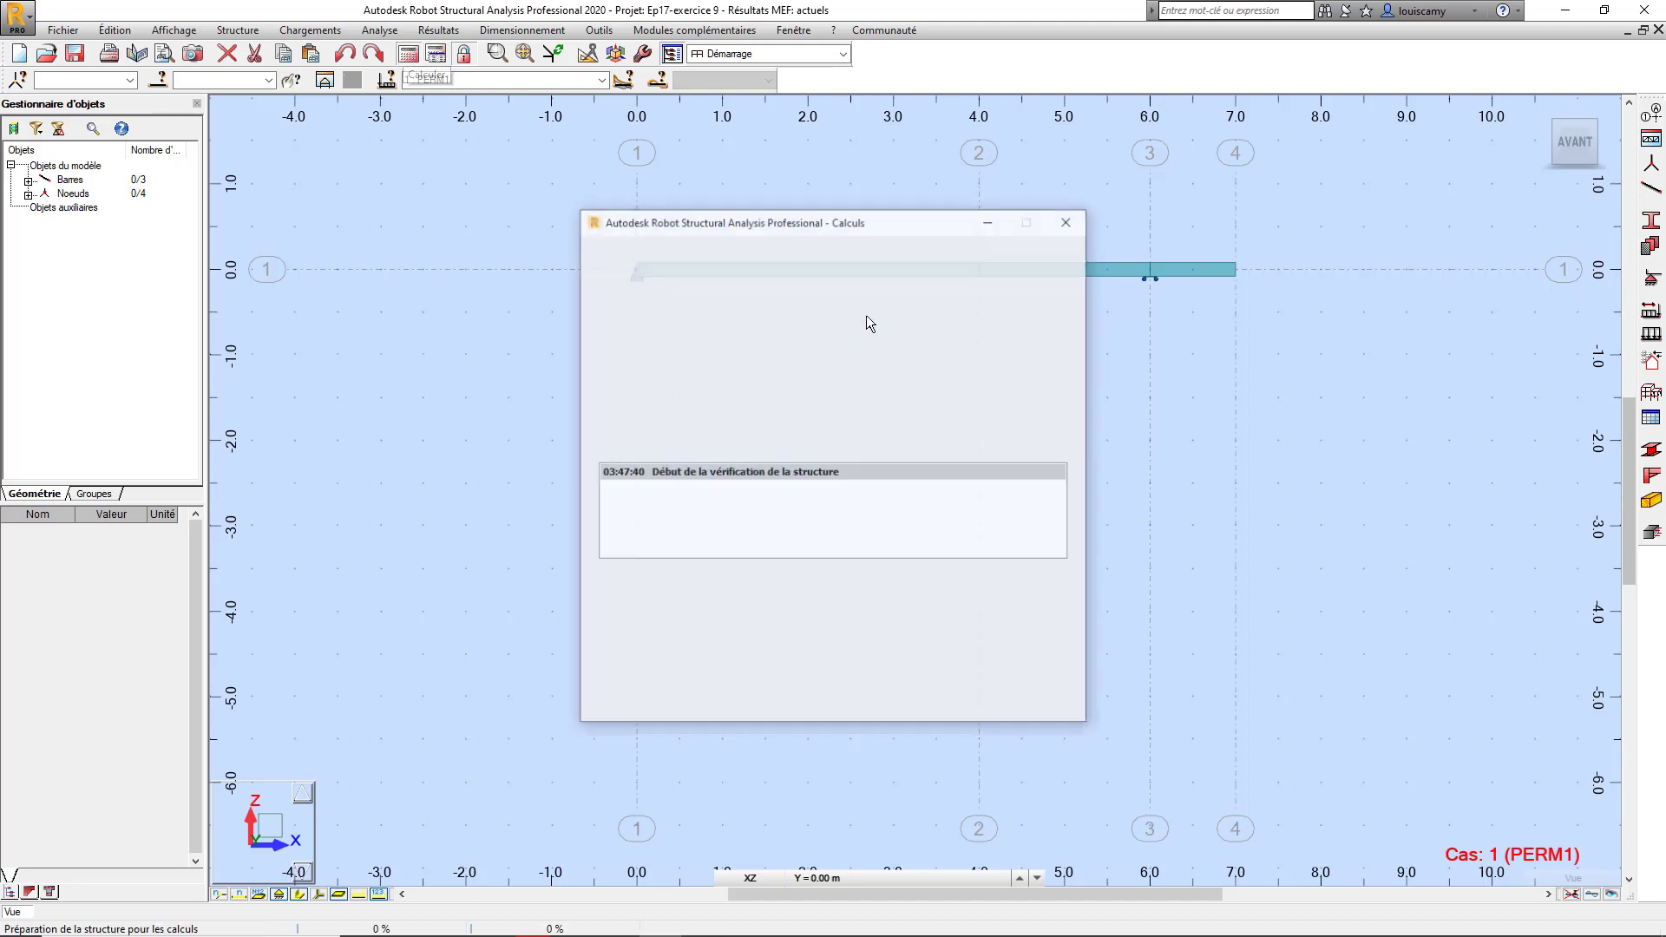
Step: Display the beam's deformation and exact bar deformation at the structure's scale, and hide the section shapes
left_click(438, 30)
left_click(467, 93)
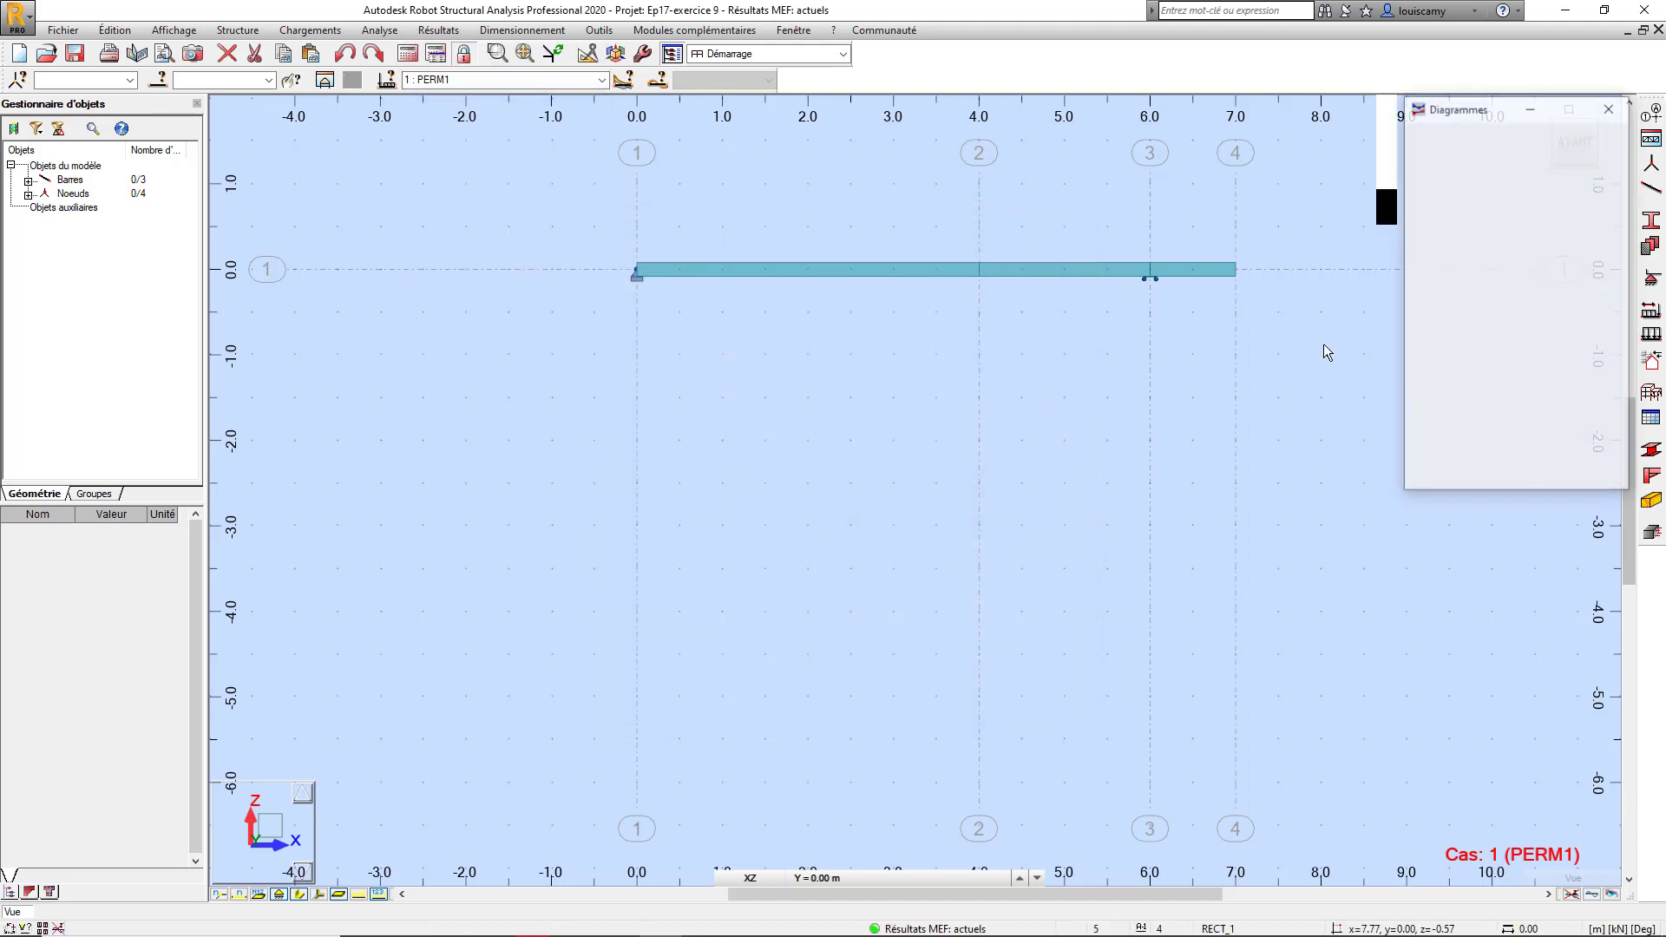
left_click(1471, 139)
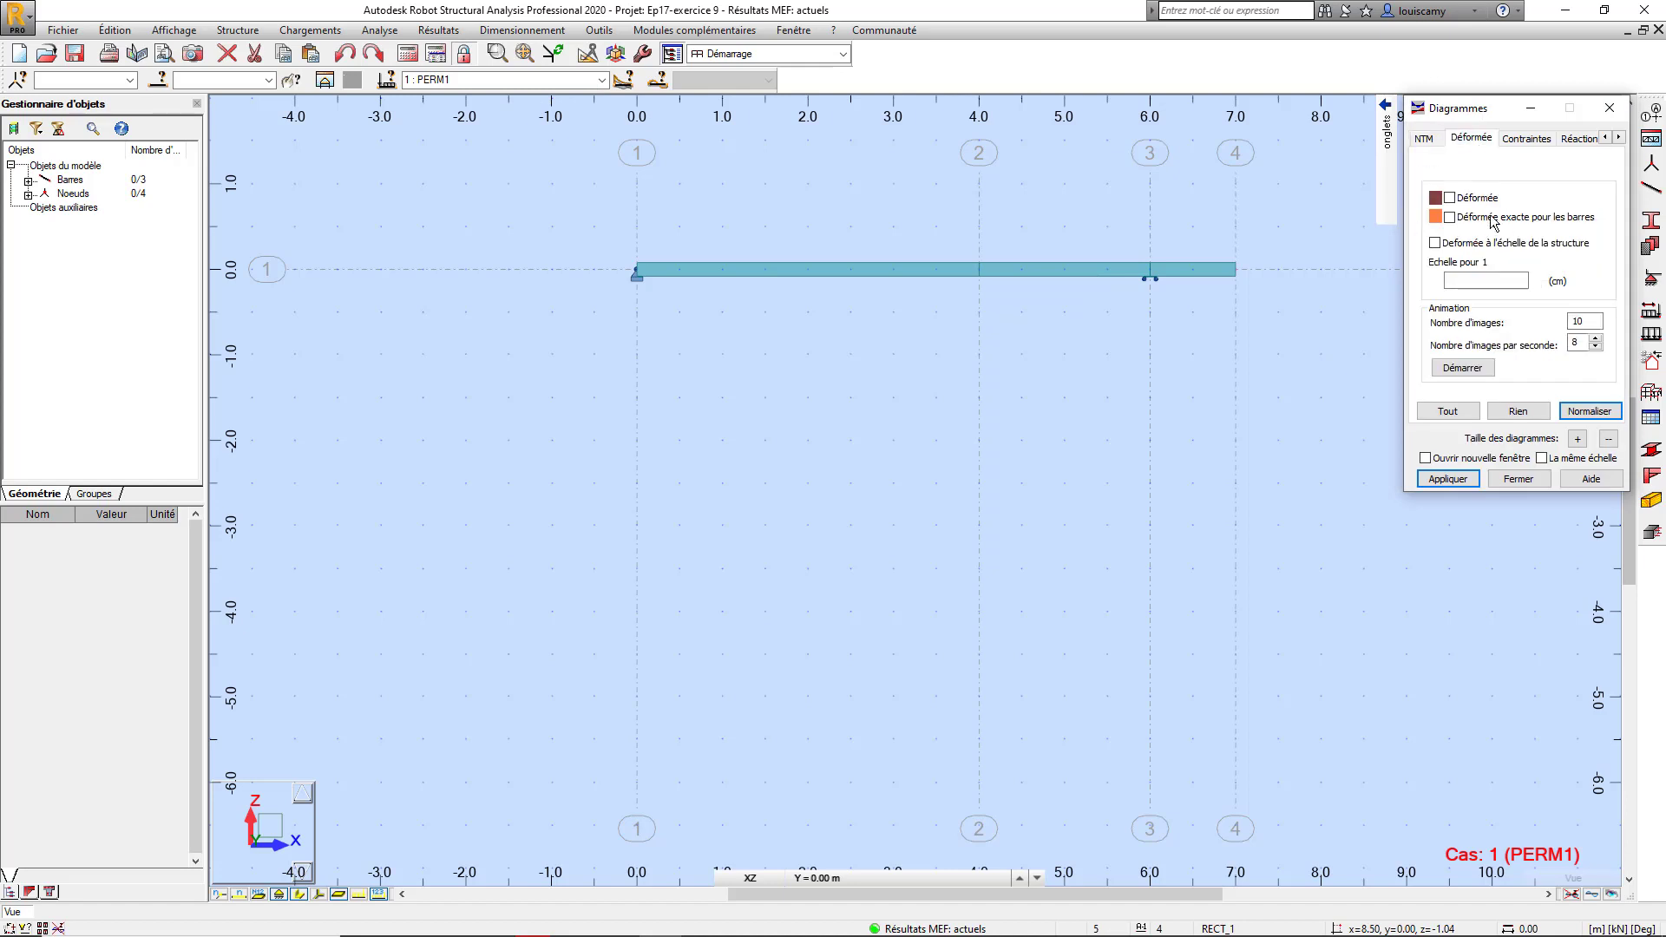
left_click(1467, 199)
left_click(1456, 223)
left_click(1449, 245)
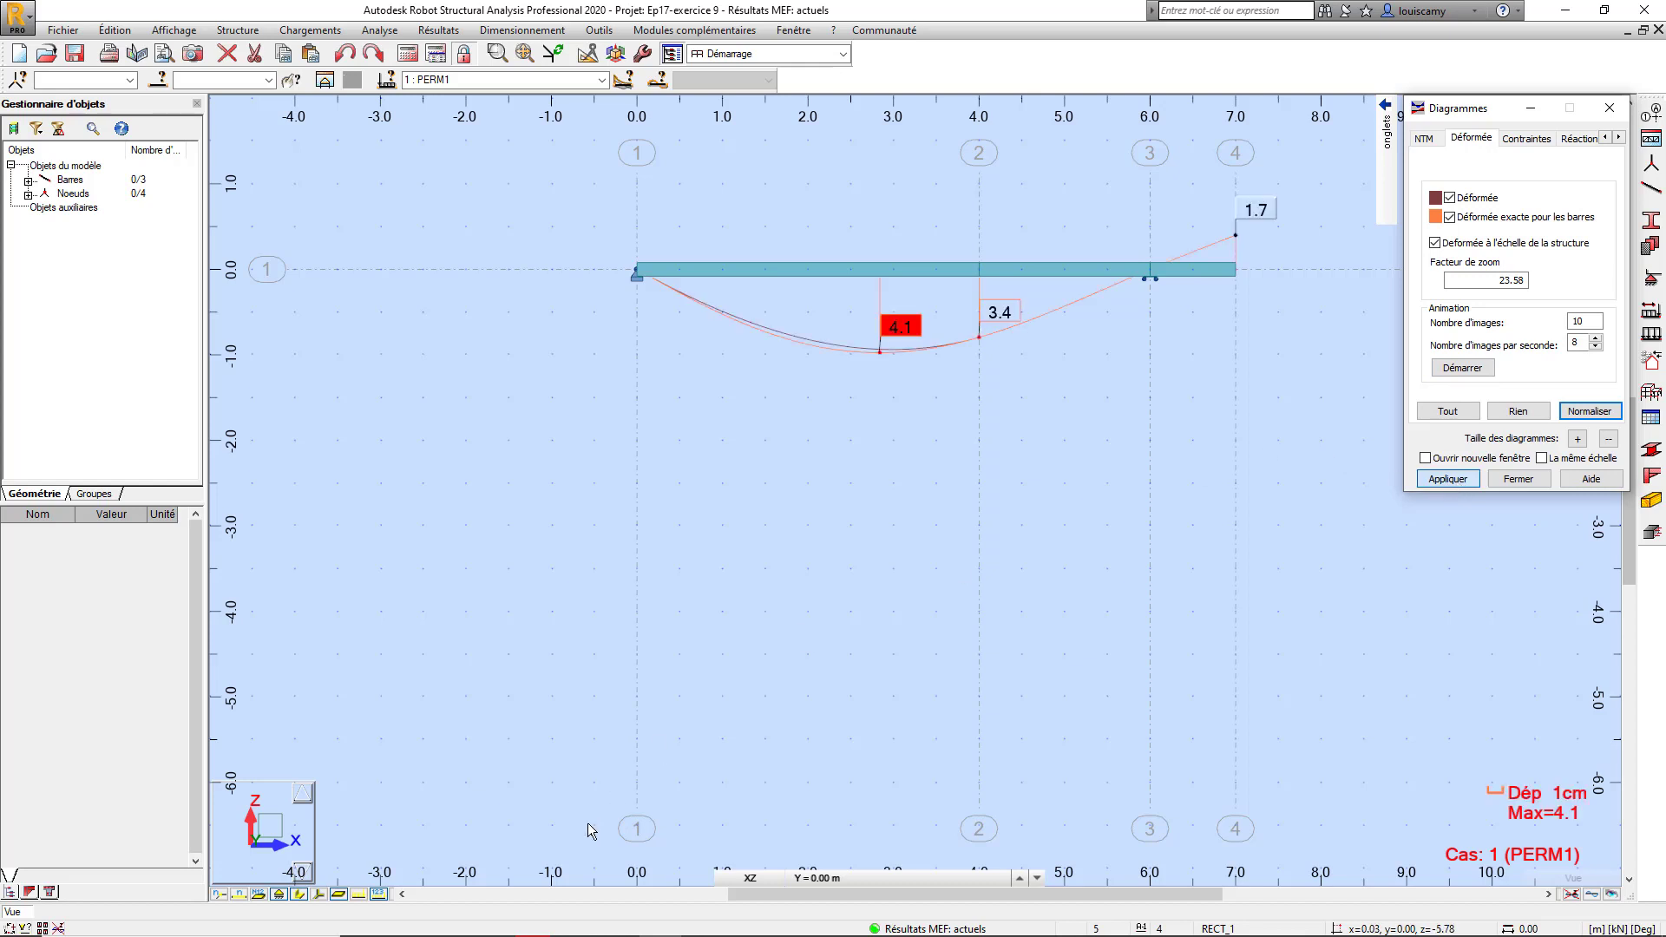
left_click(300, 894)
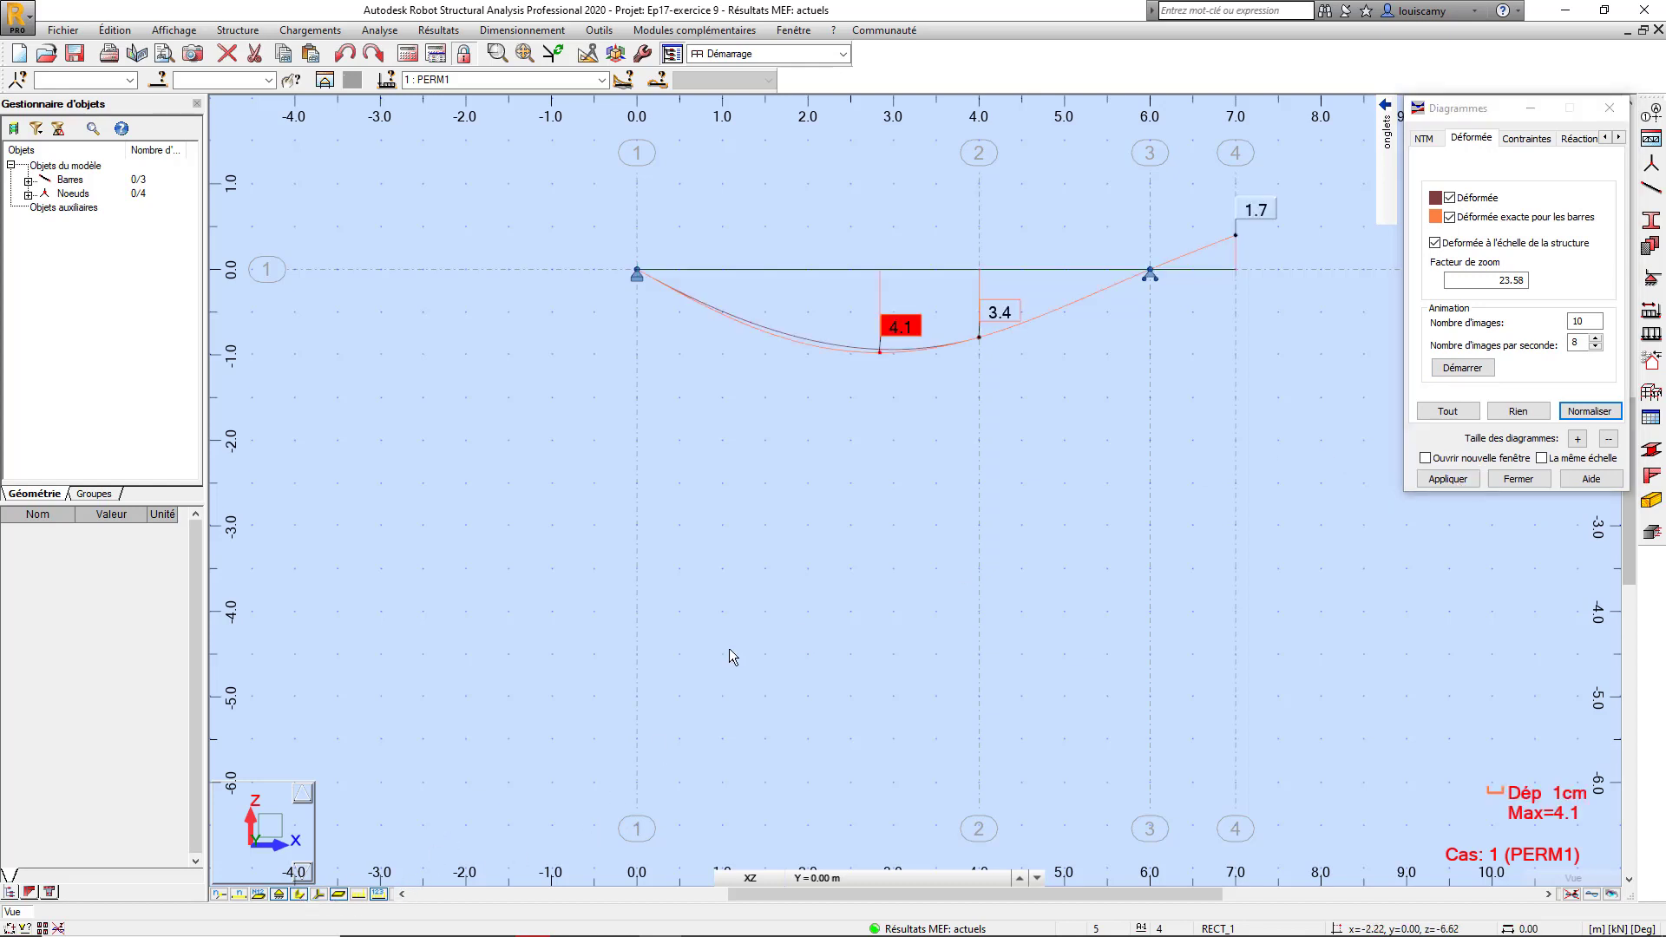
middle_click_drag(1017, 446, 961, 413)
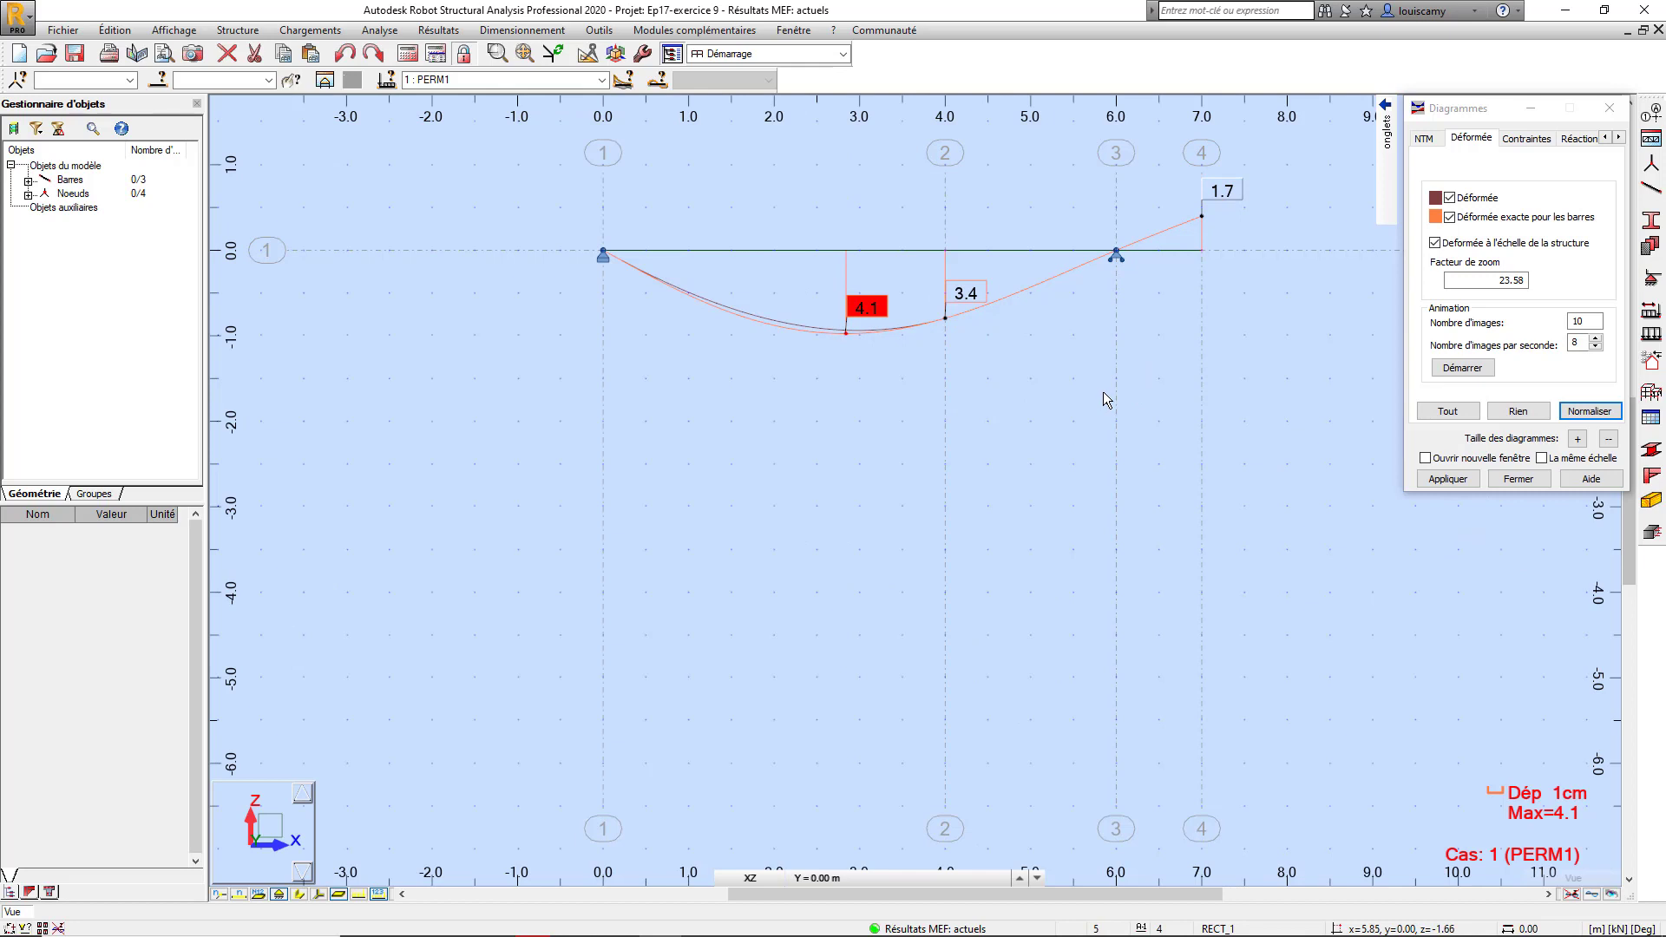
Step: Set the deformation animation to 20 images at 5 images per second
double_click(1592, 323)
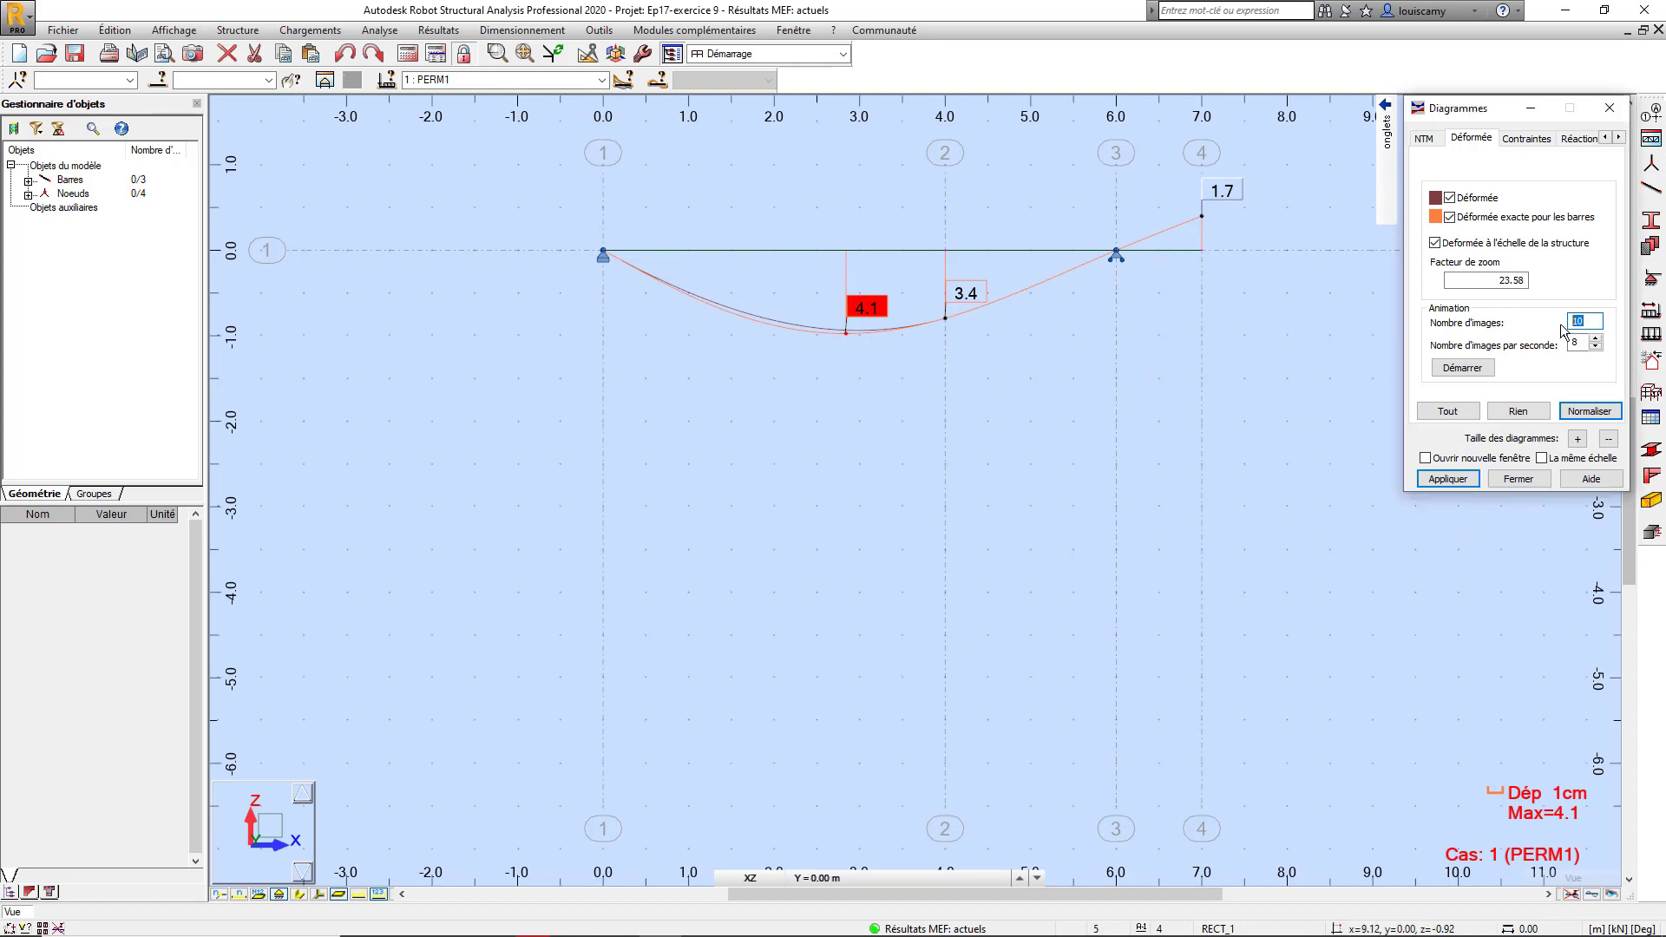
key("Tab")
type("5")
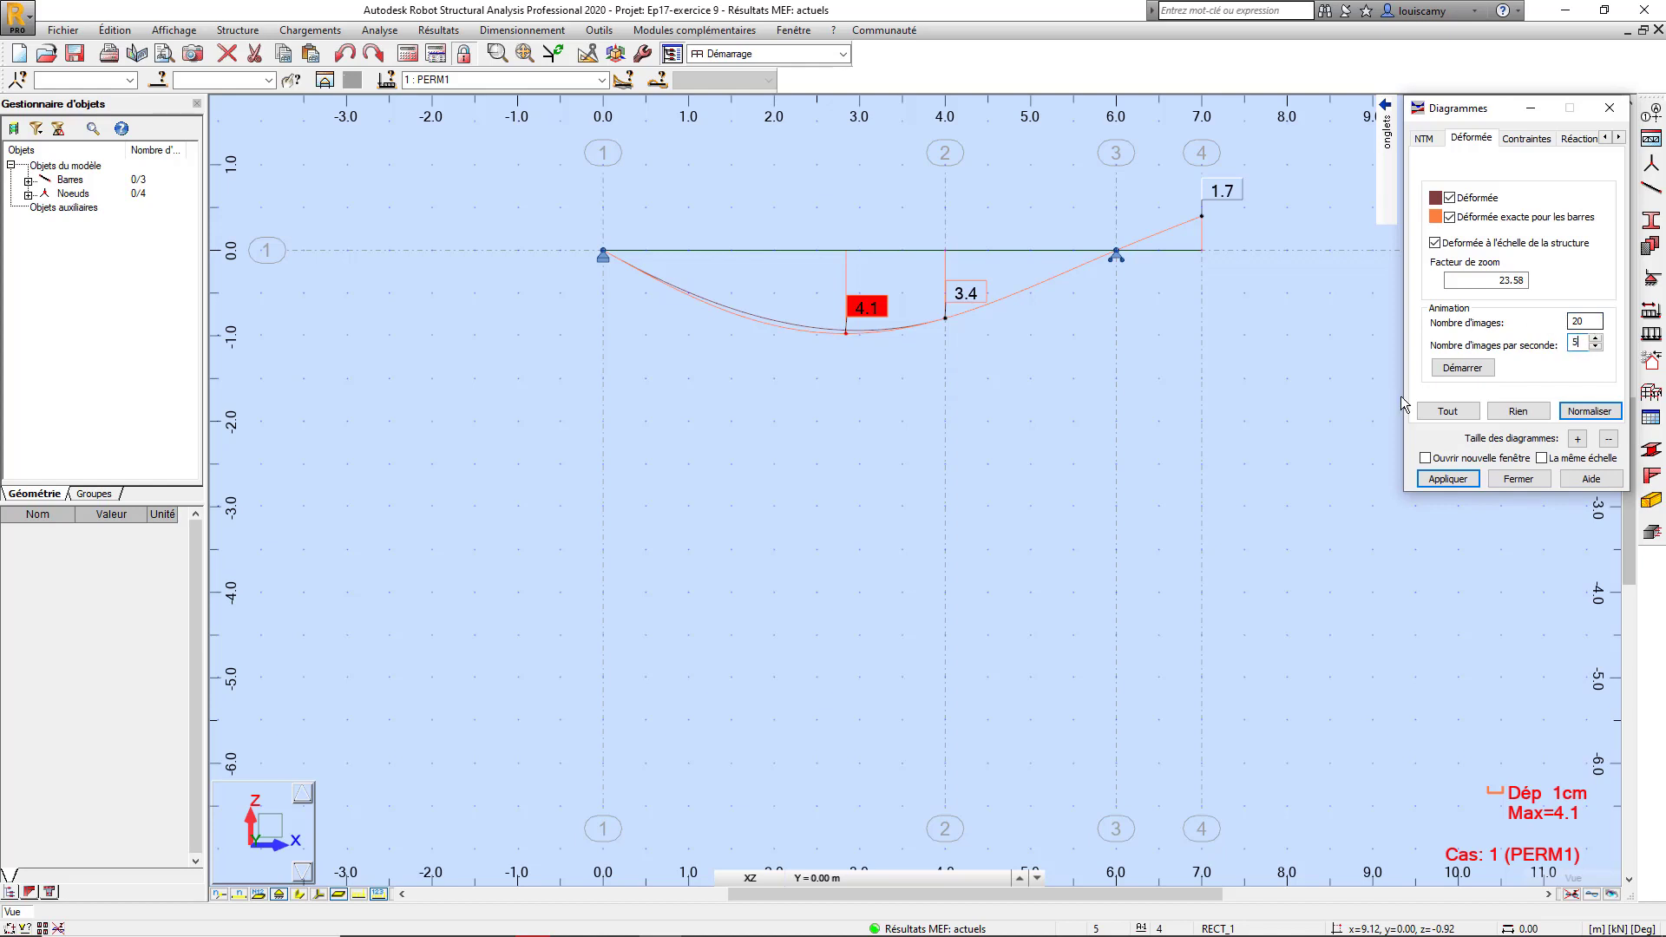
Step: Play the beam's deformation animation and replay it
left_click(1463, 368)
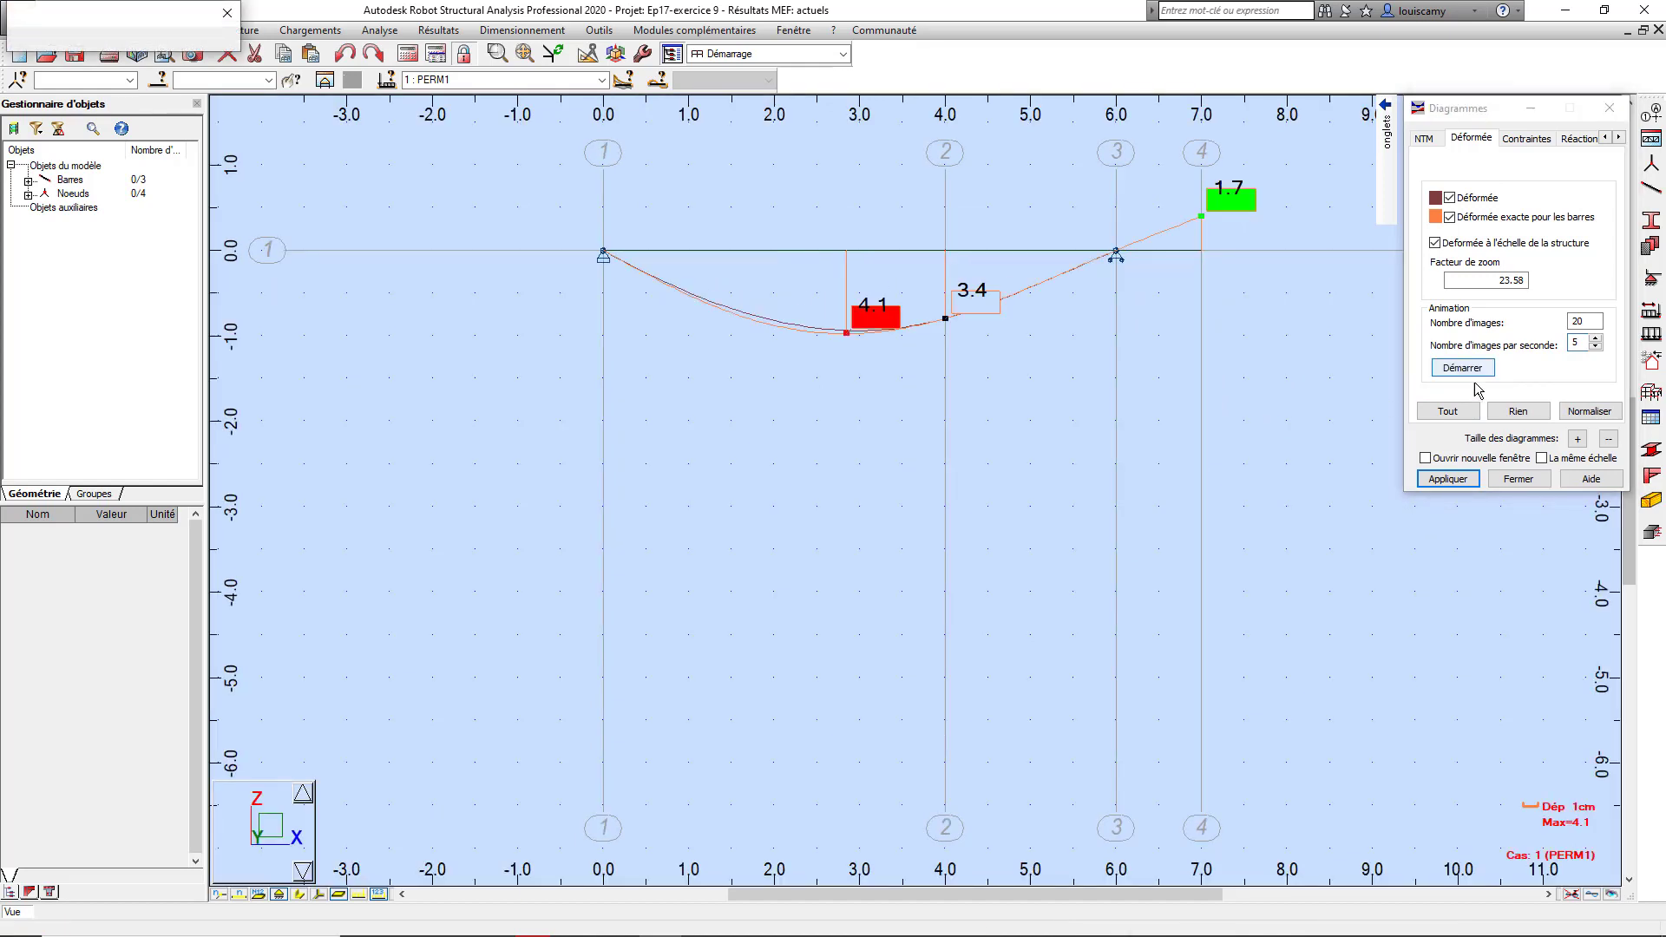
left_click(1466, 374)
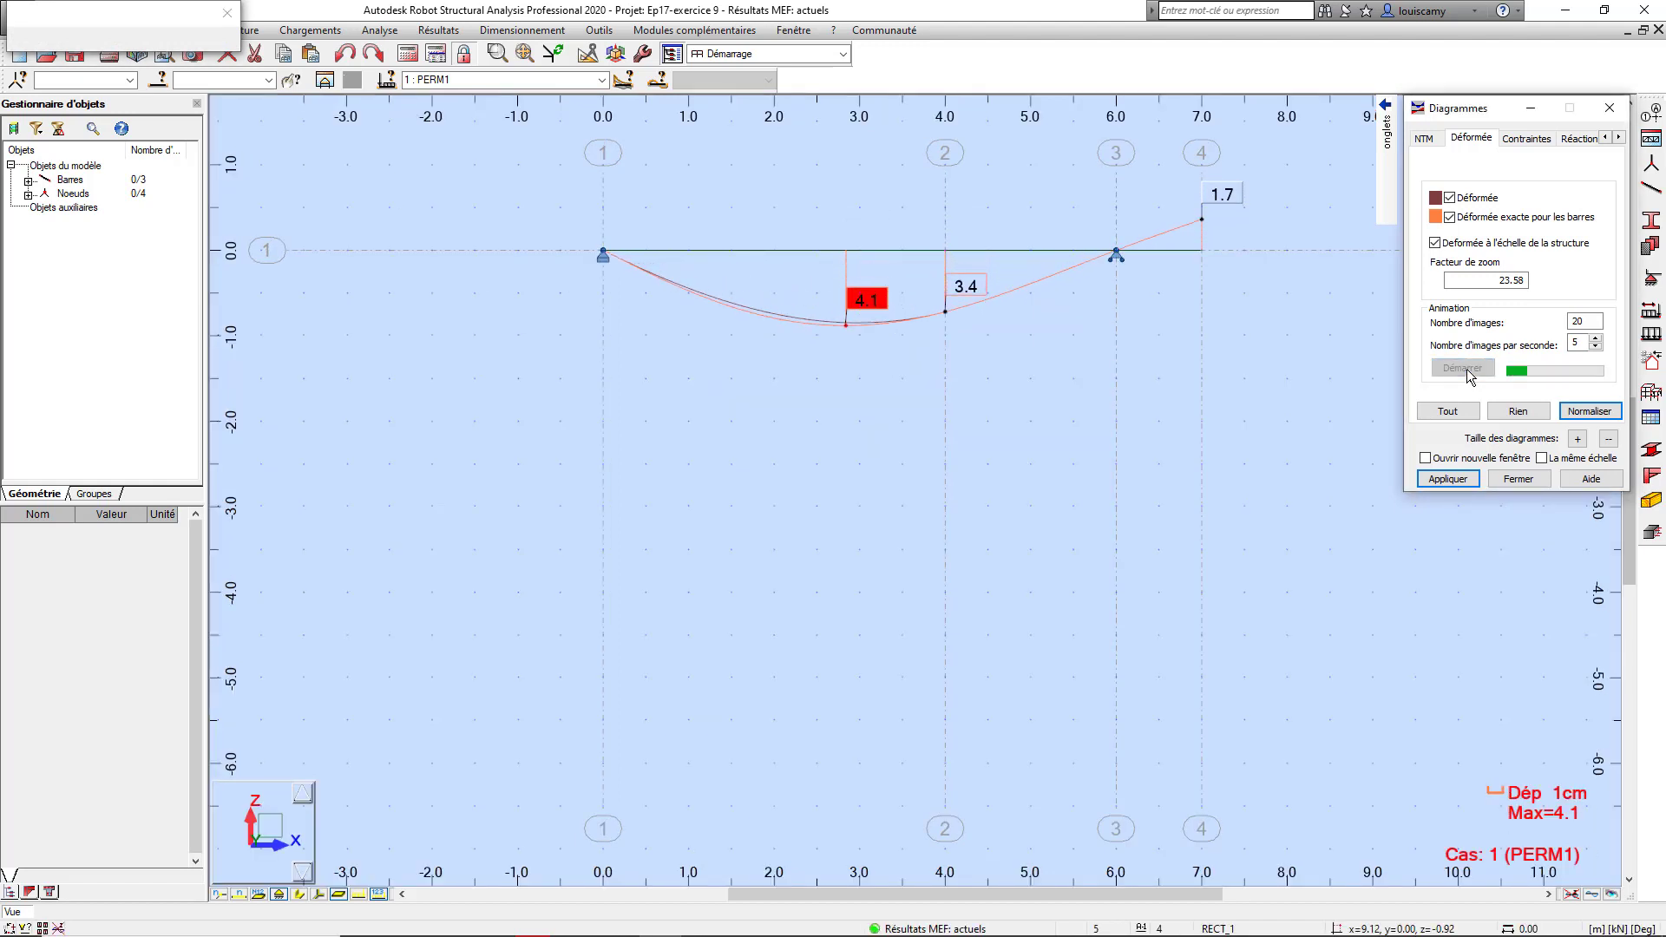
Step: Set the deformation animation to 1 image per second, play it, and close the playback controls
double_click(1575, 344)
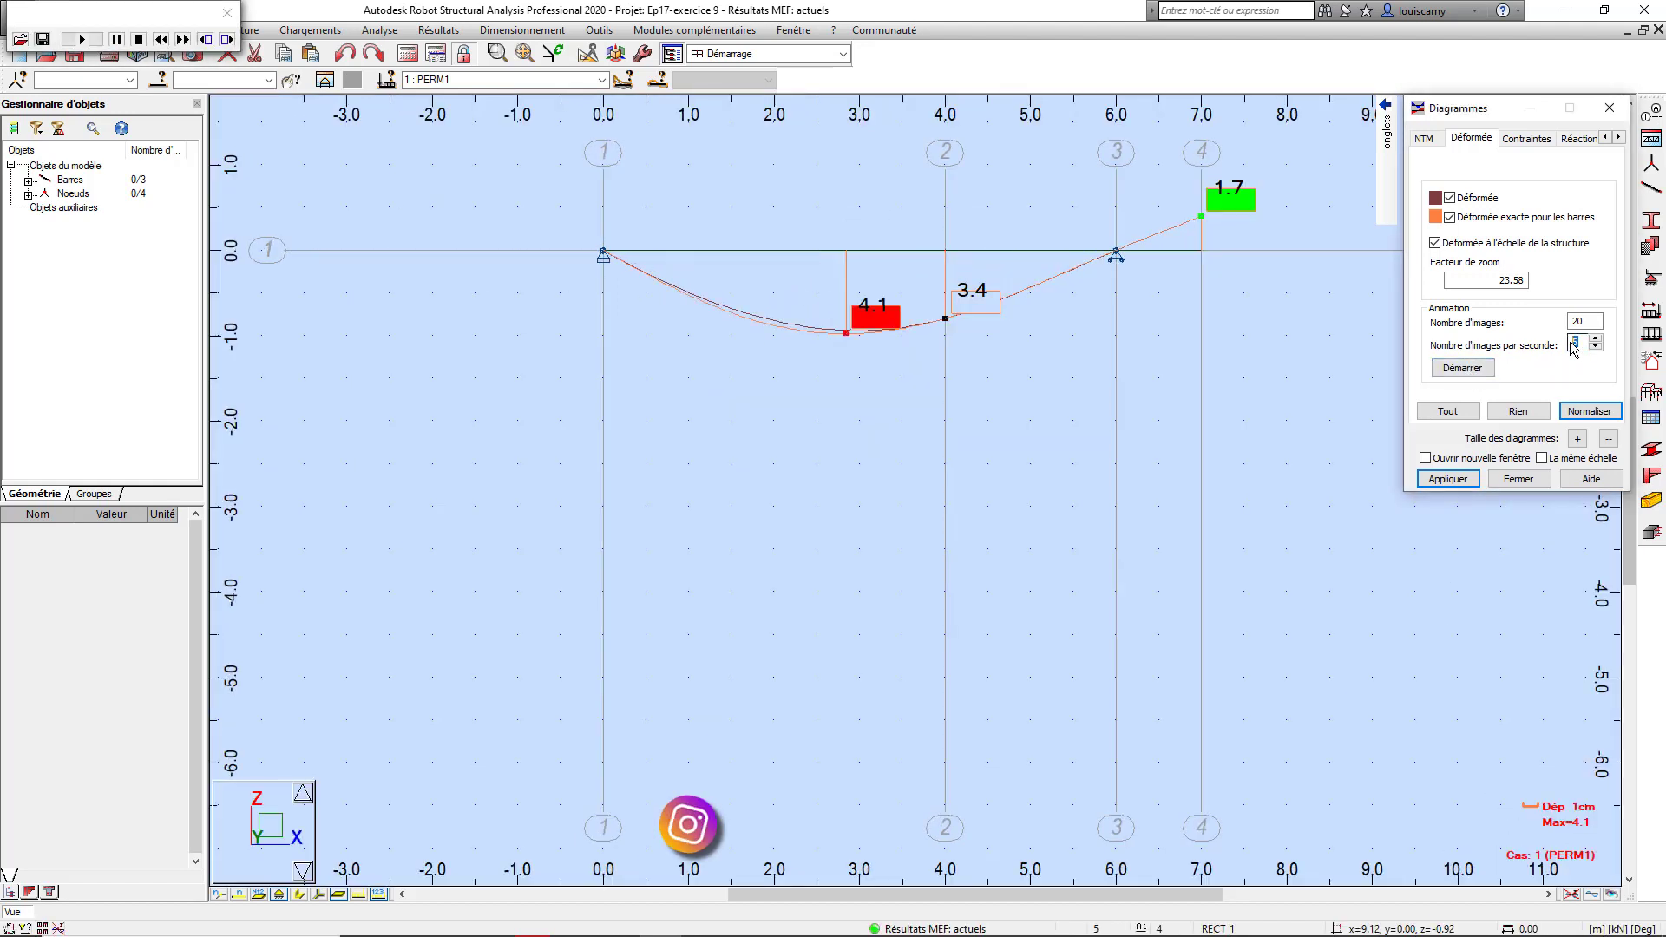
type("1")
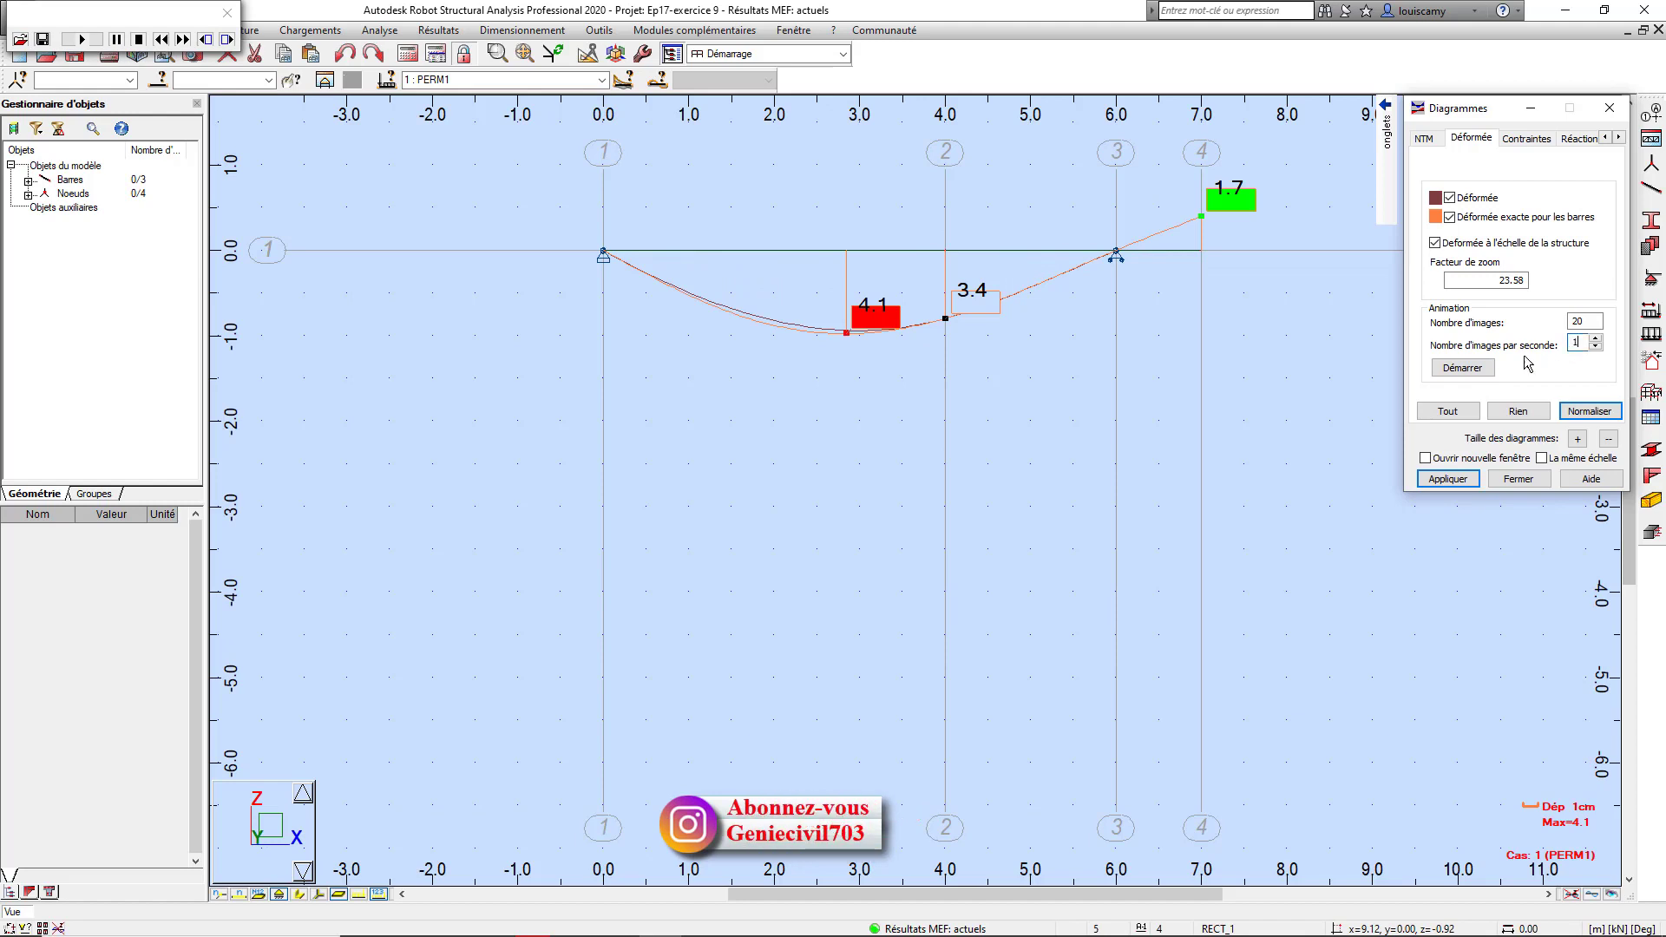
left_click(1463, 368)
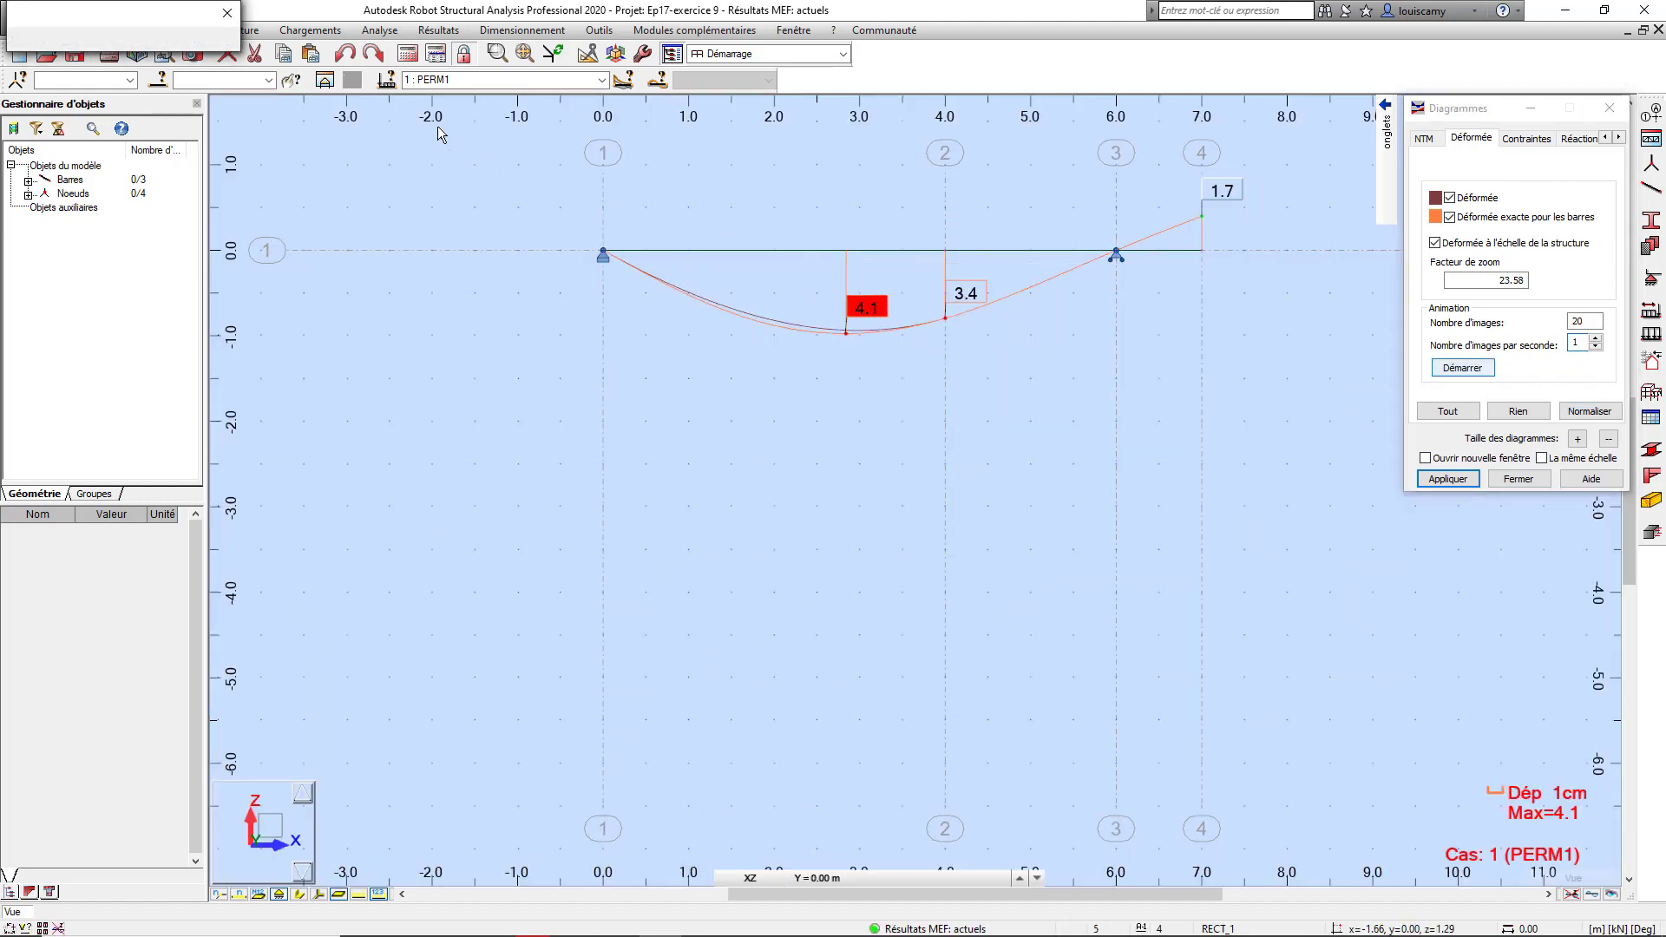
left_click(226, 13)
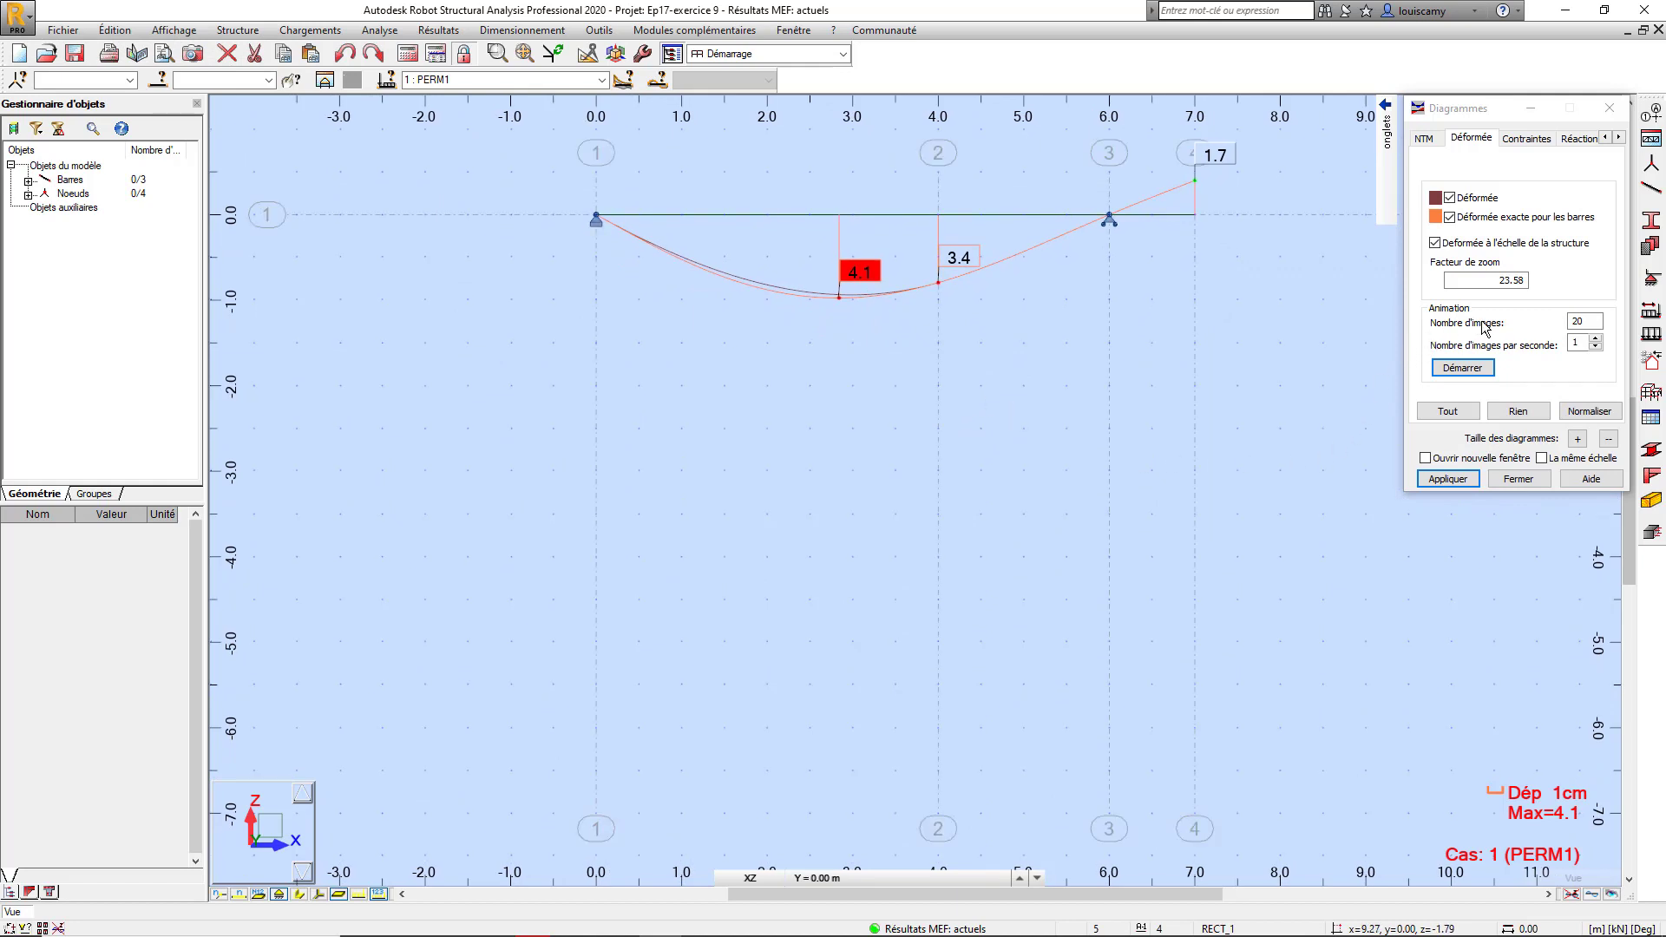
Step: Turn off the deformation, exact bar deformation and structure-scale display options, and apply the change to the view
left_click(1450, 199)
left_click(1450, 218)
left_click(1445, 245)
left_click(1445, 246)
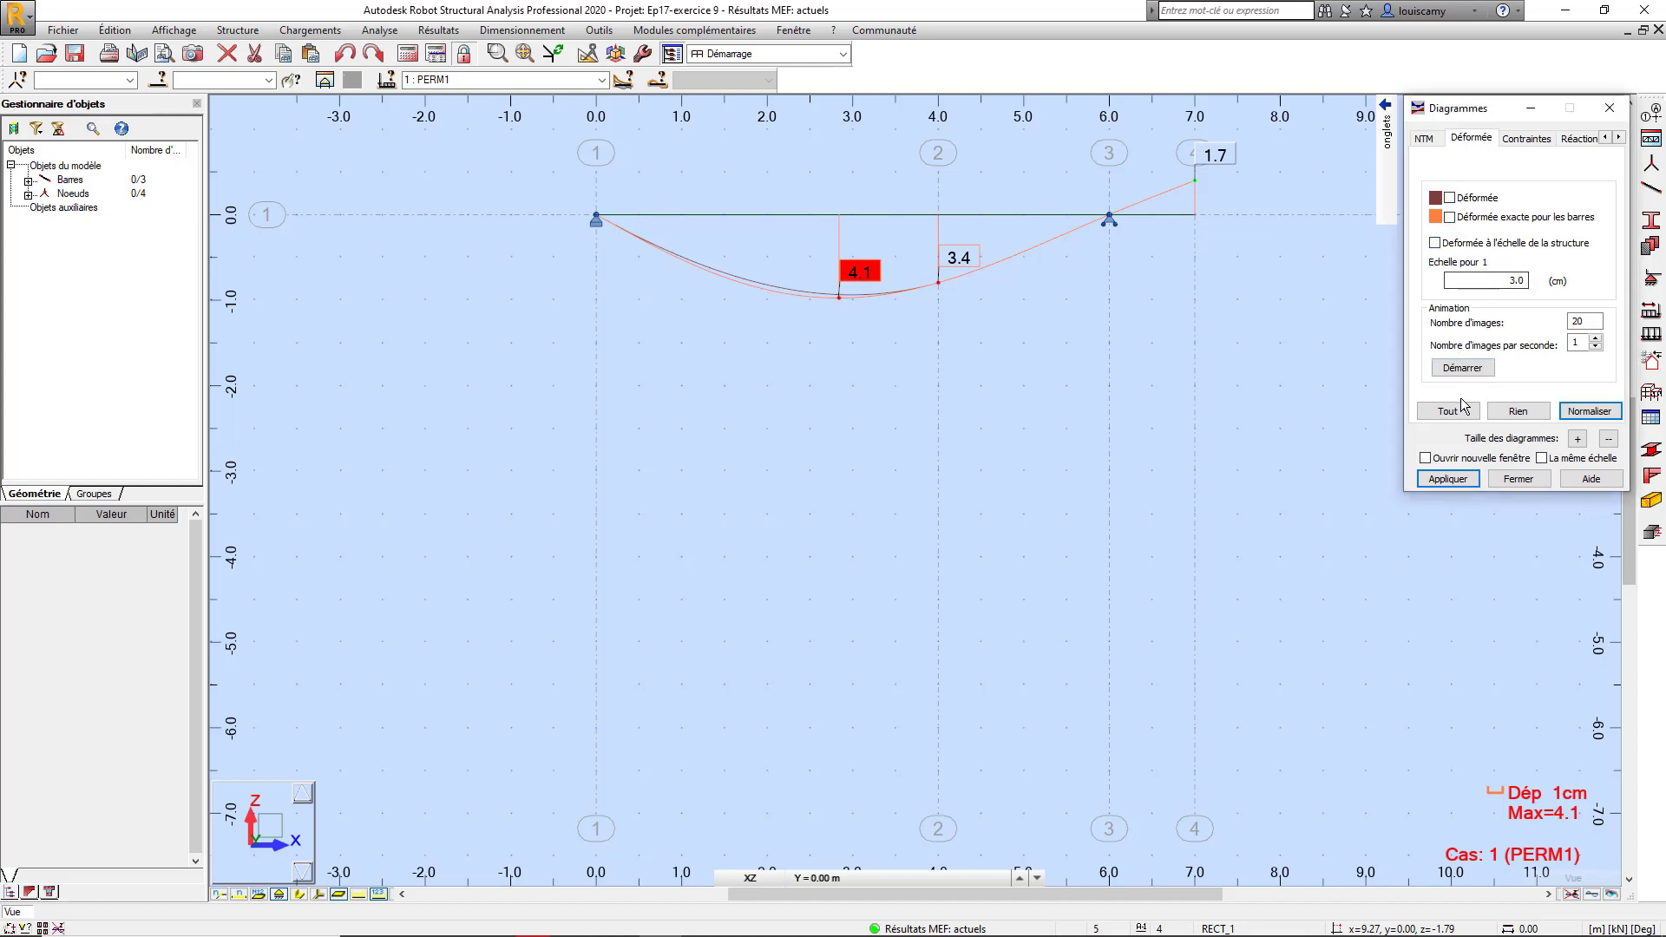
left_click(1447, 479)
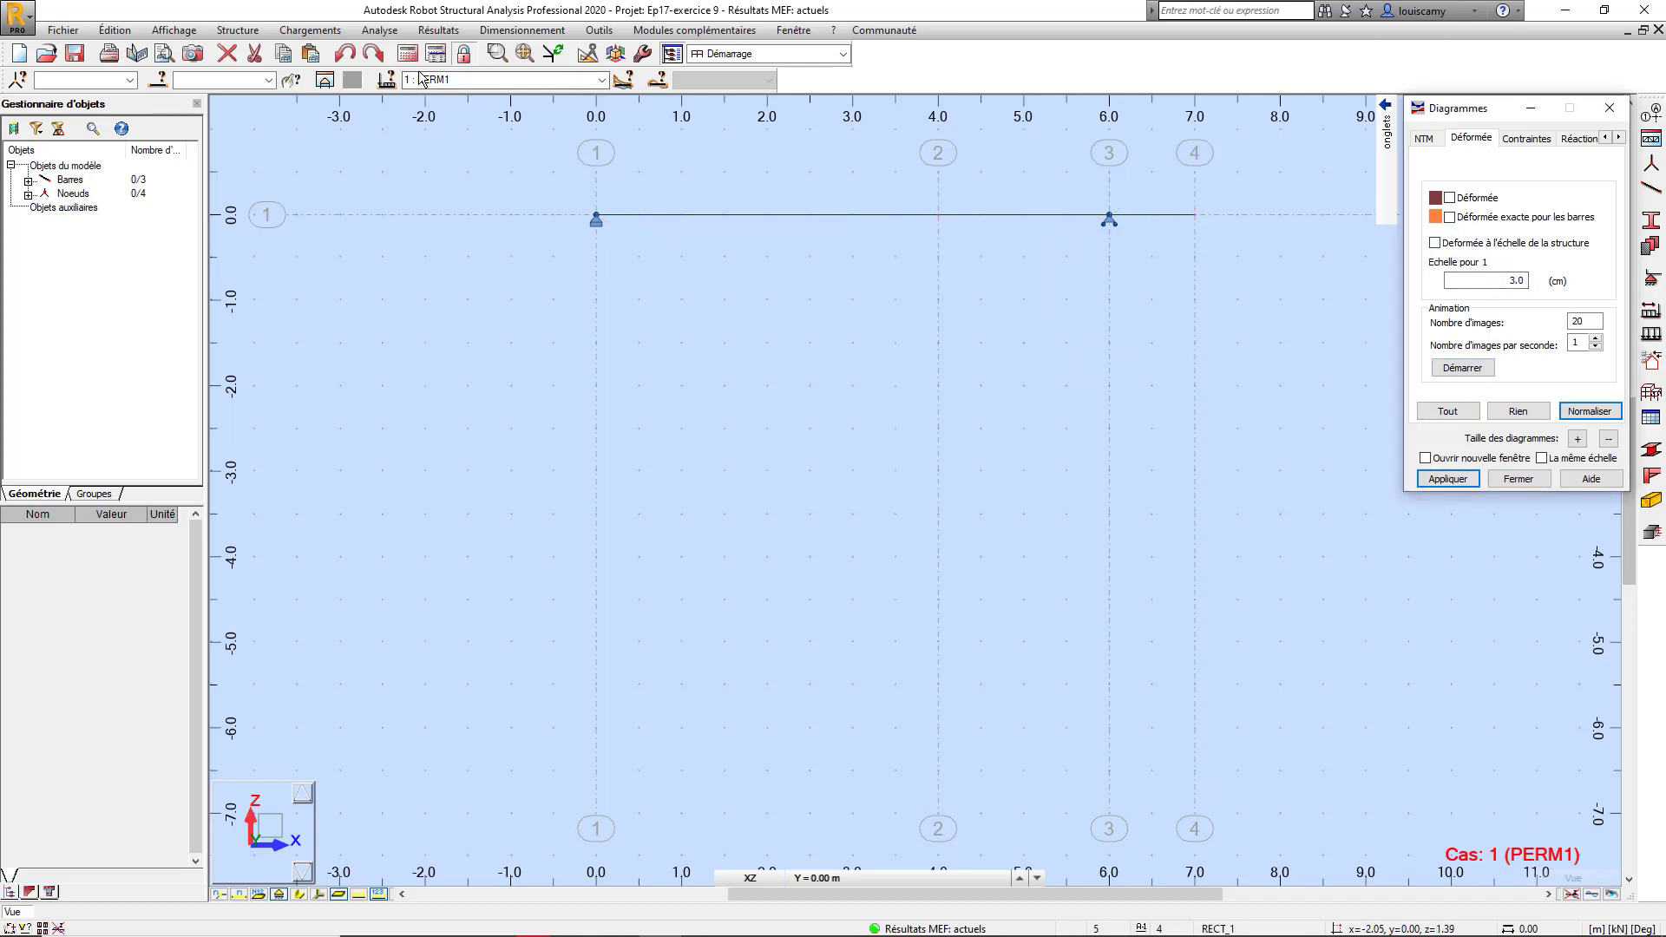
Step: Open the nodal displacements results table, examine the displacements and rotations, and close the table
left_click(446, 32)
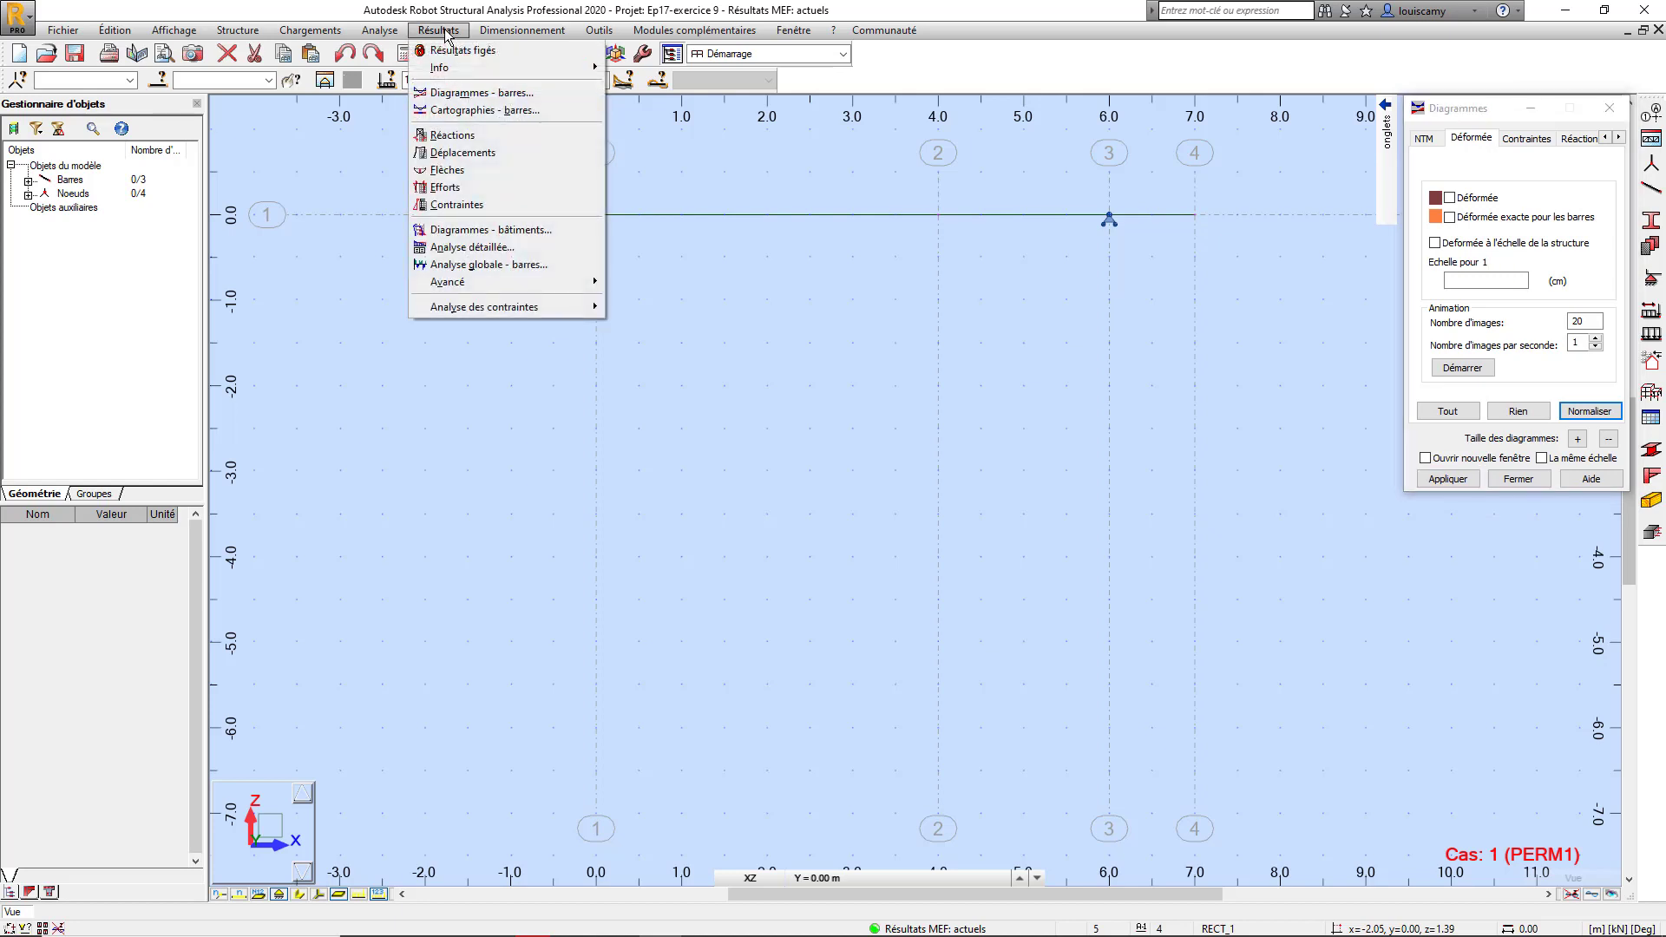
left_click(458, 156)
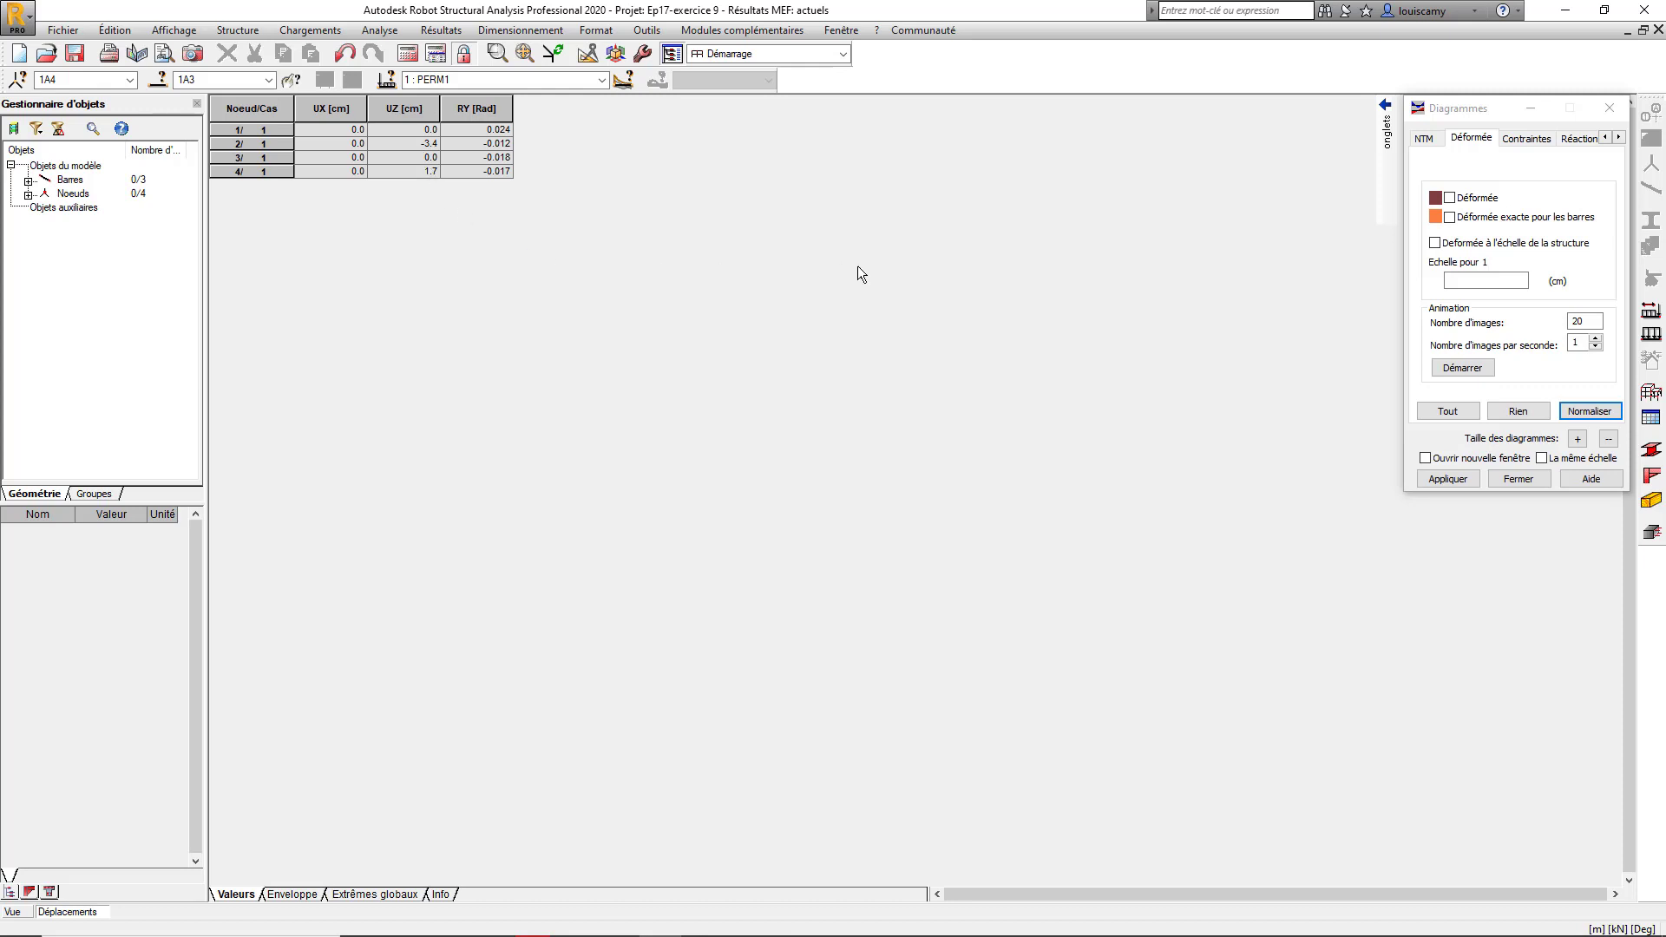
left_click(1658, 30)
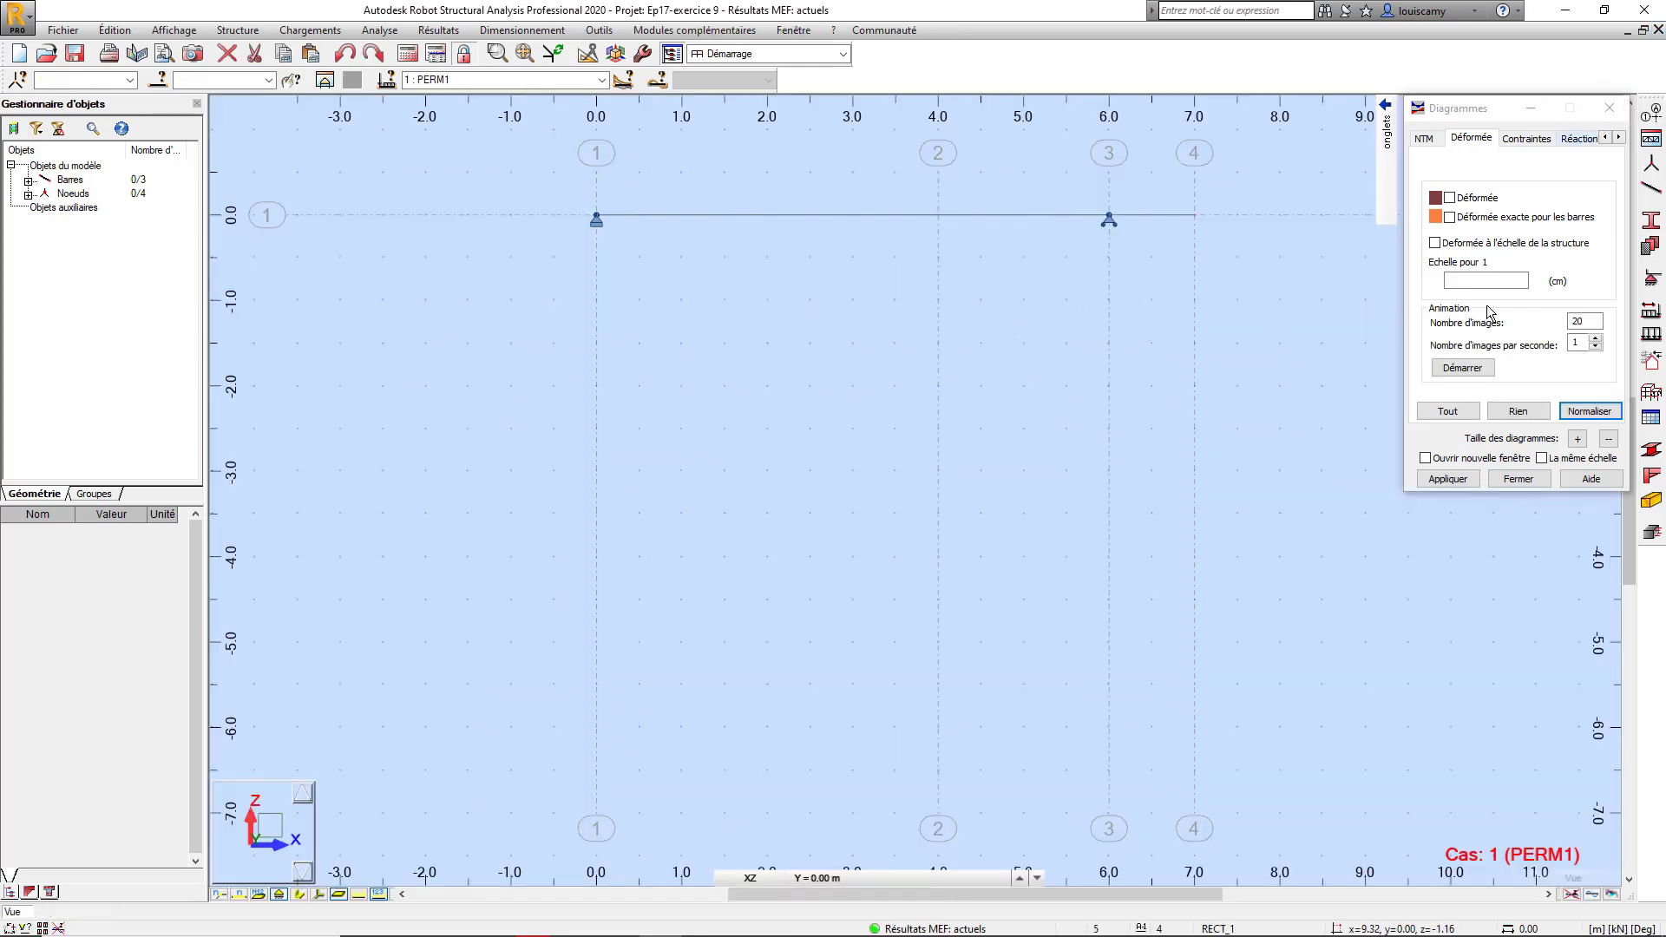
Step: Display the beam's deformation on its own, and add the exact bar deformation without using the structure's scale
left_click(1449, 198)
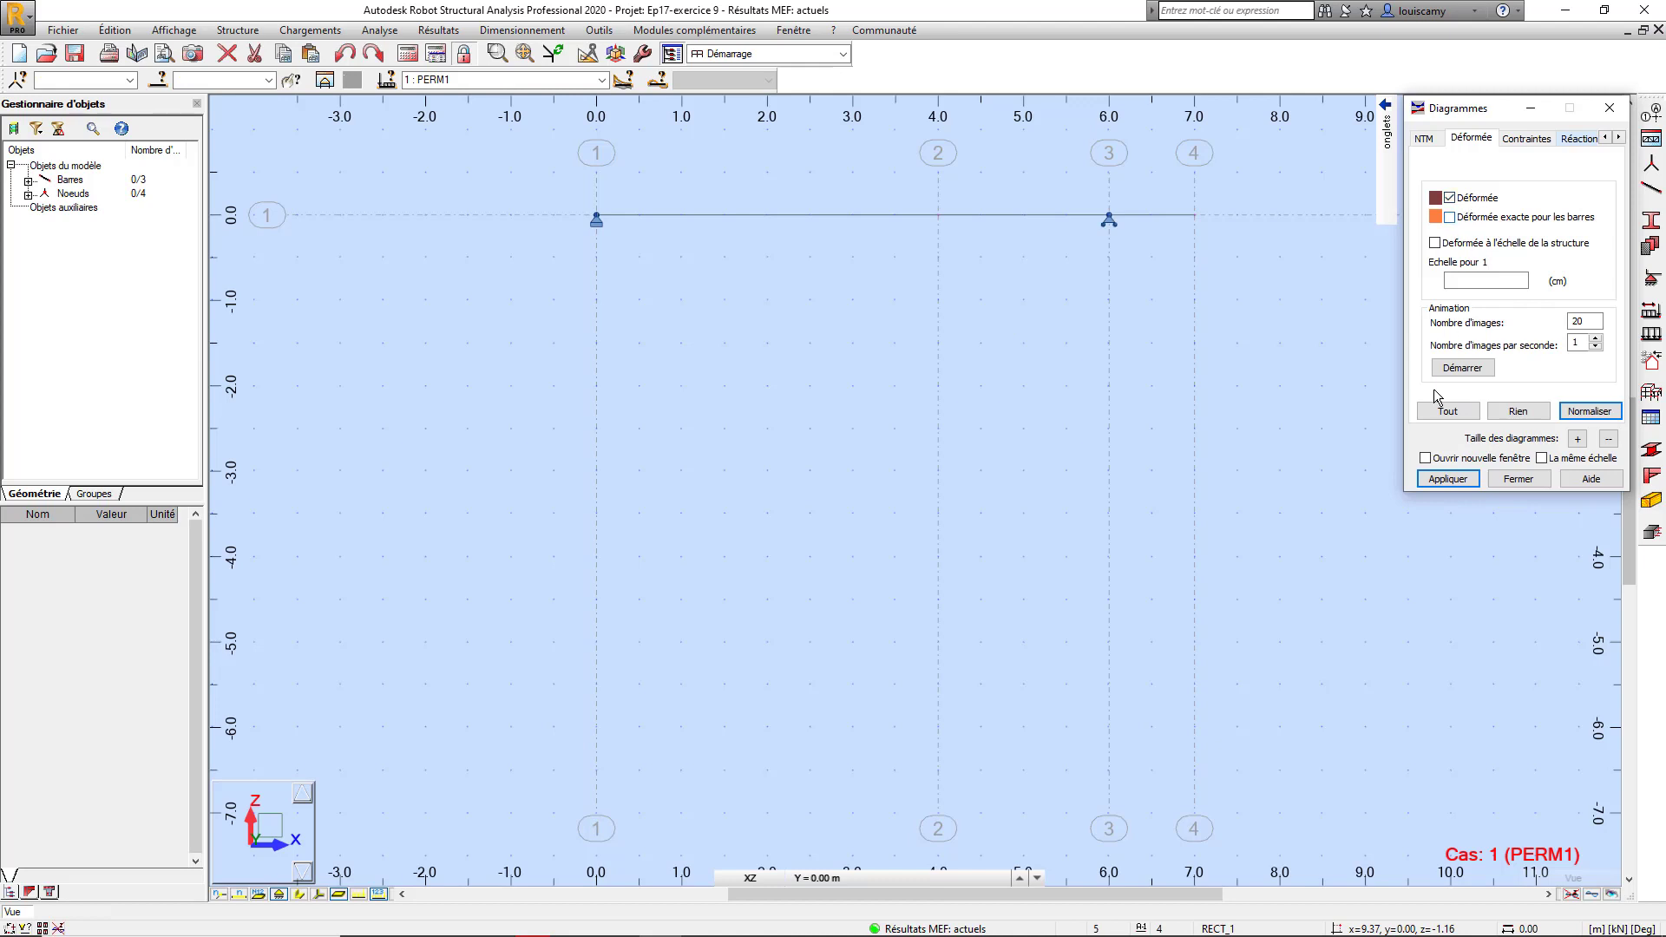
left_click(1447, 478)
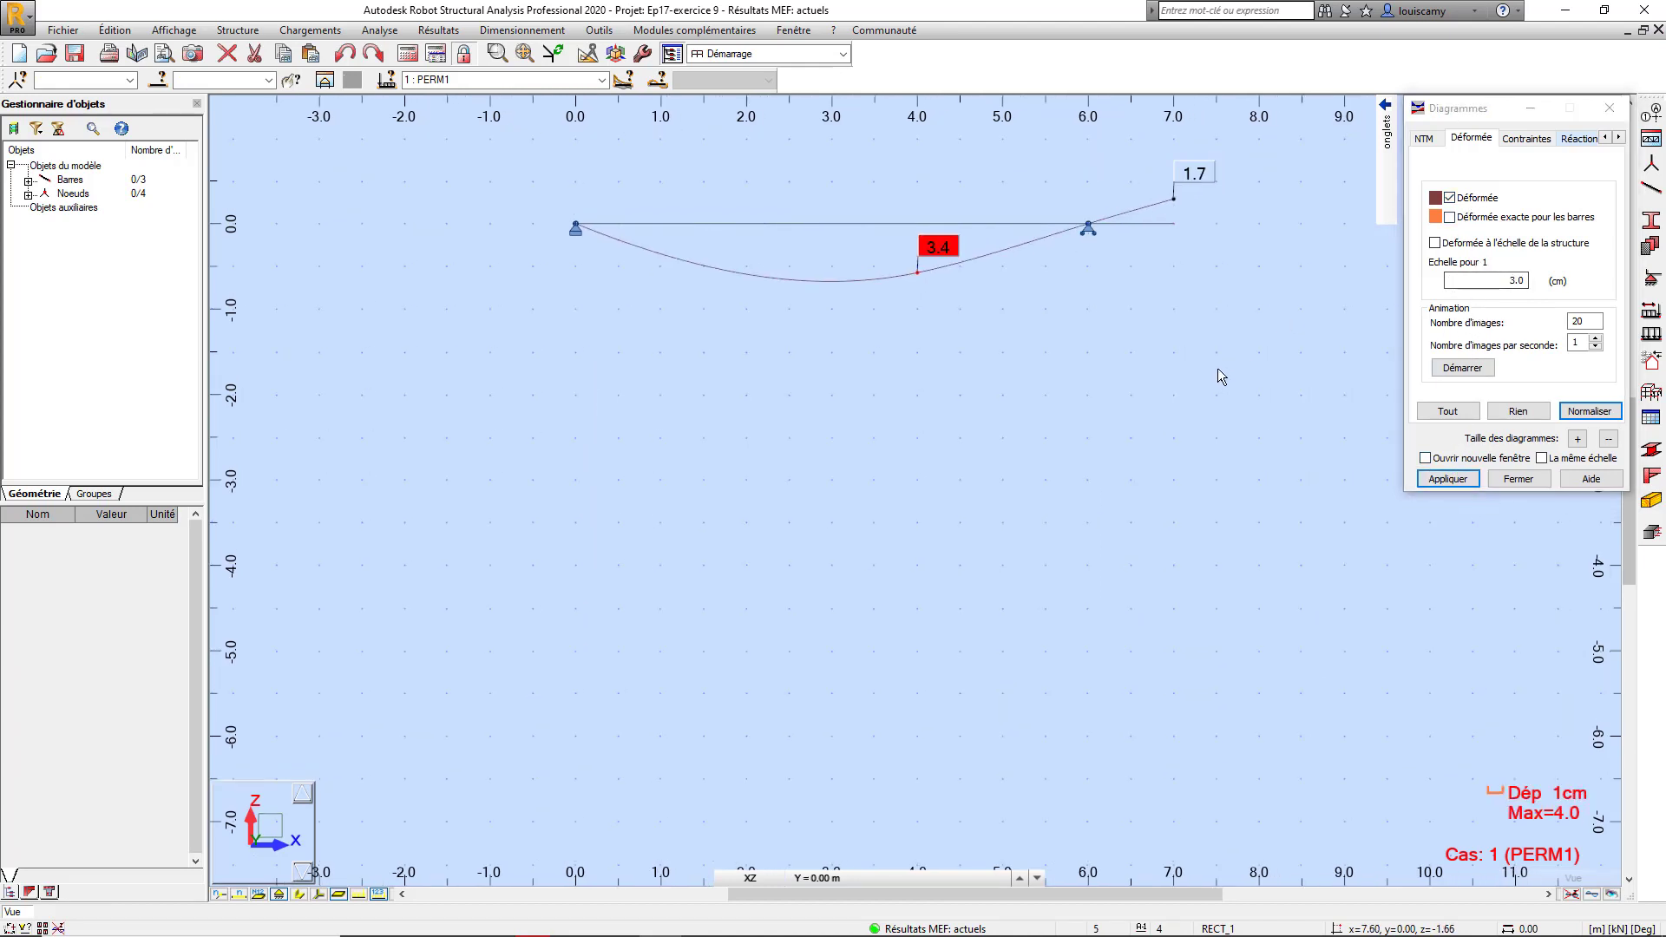
left_click(1450, 218)
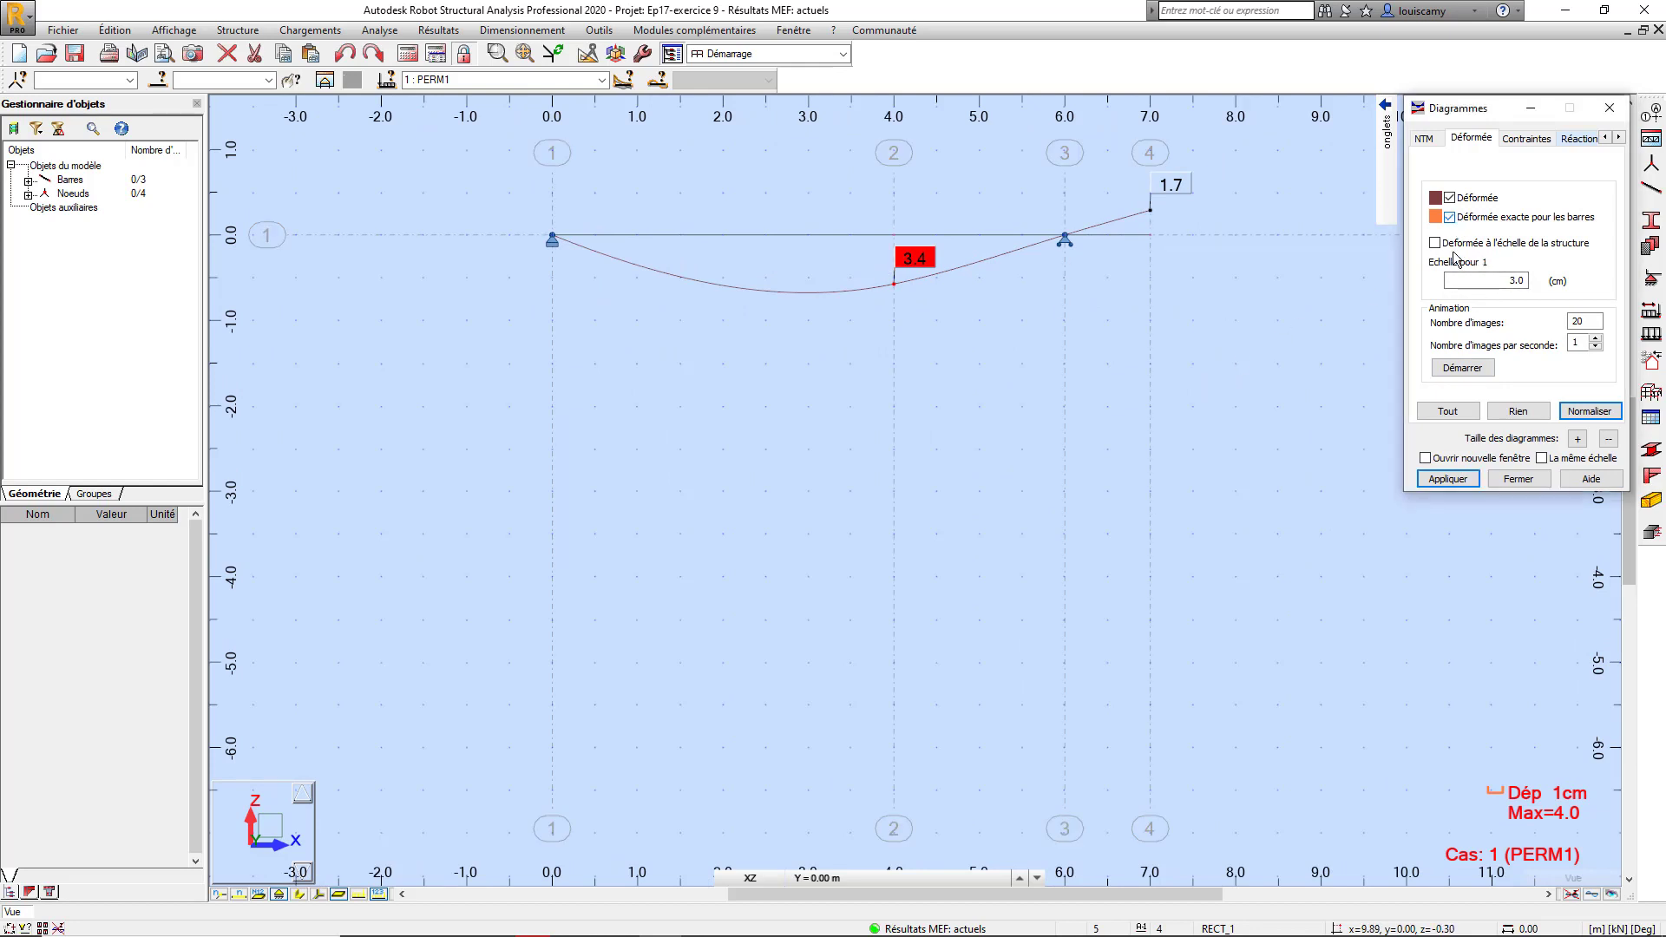
left_click(1438, 481)
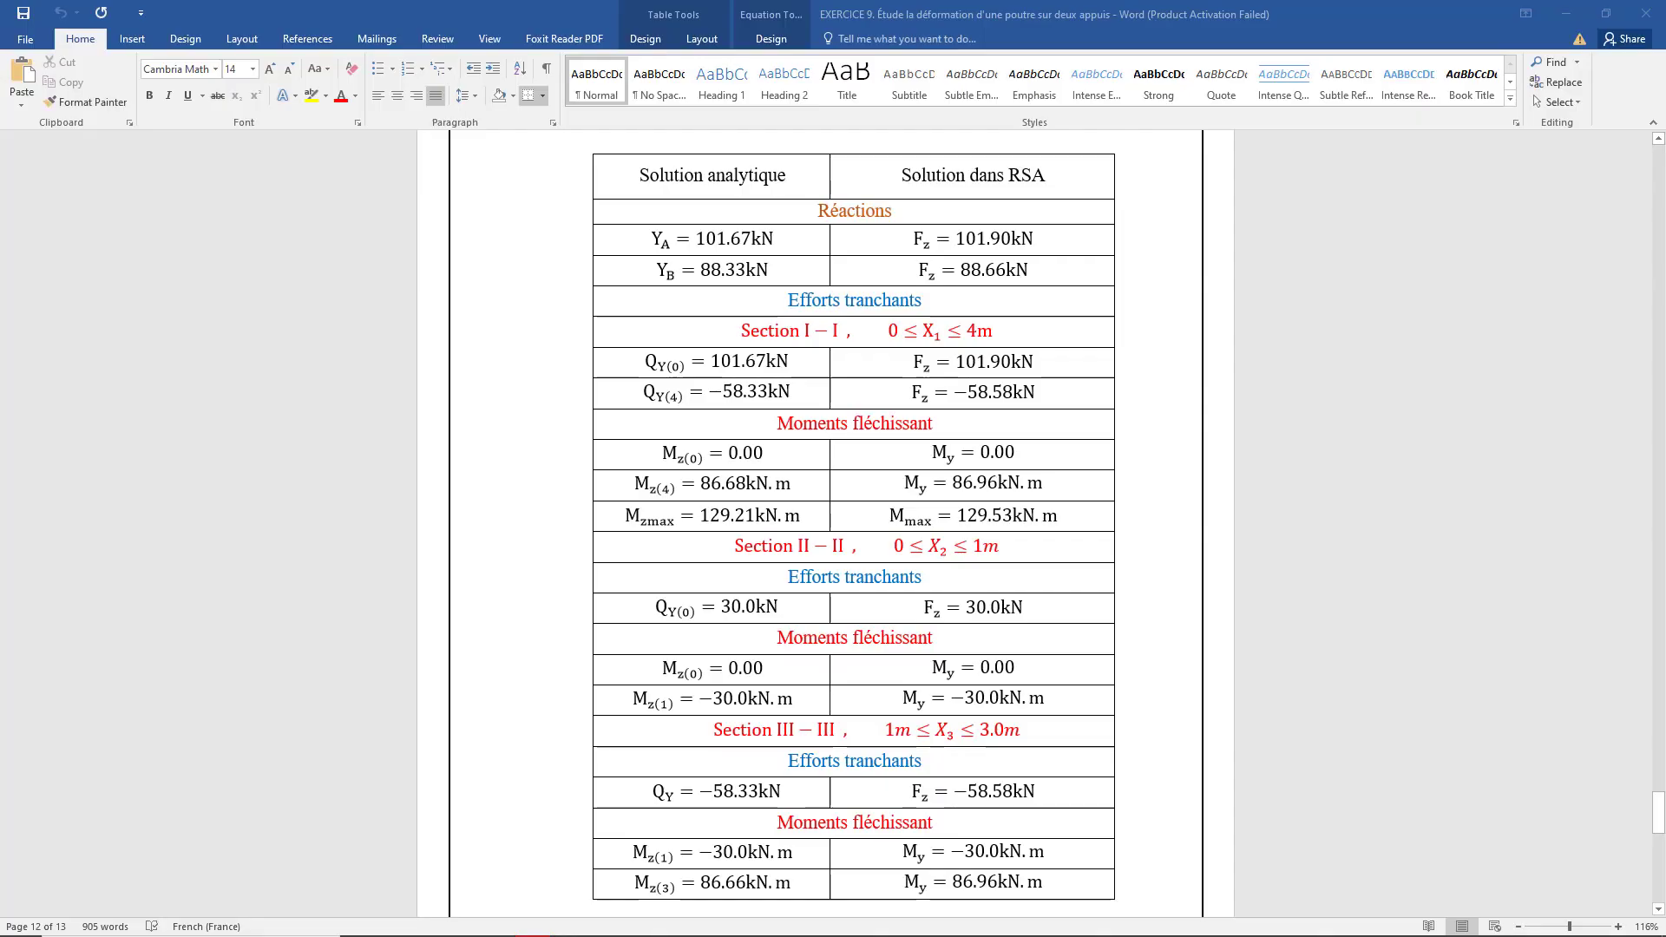
Step: Switch to the exercise document in Word and review the support reactions, shear and moment calculations, and their diagrams
scroll(1211, 505, "down", 8)
scroll(1227, 519, "down", 9)
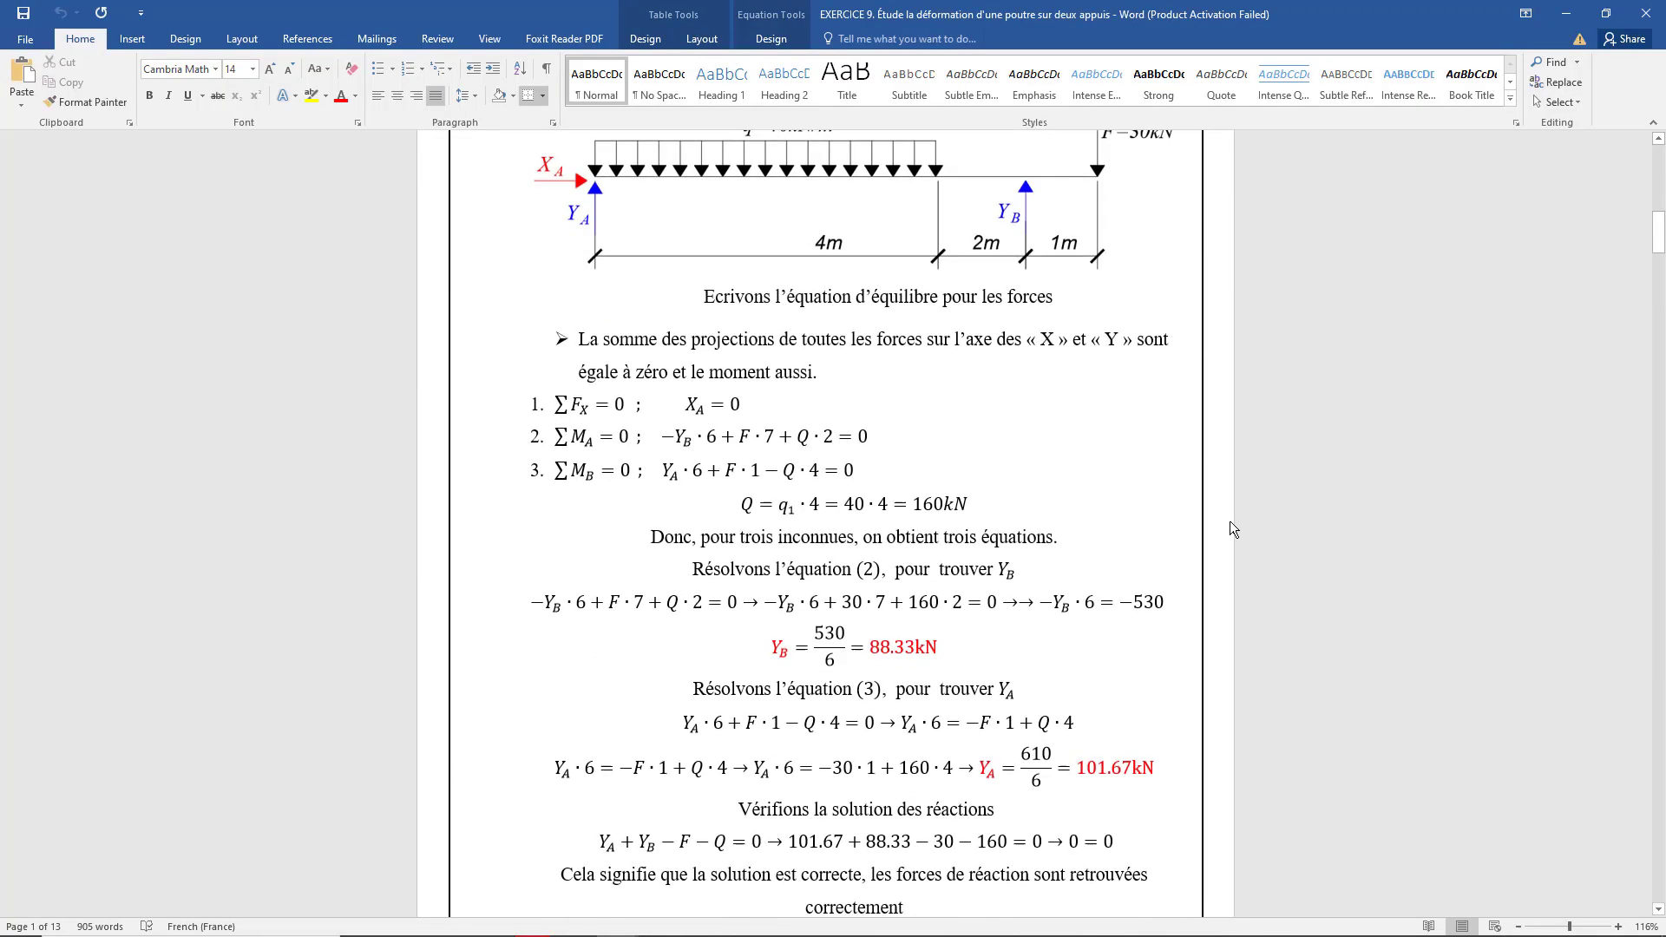
scroll(1234, 525, "down", 6)
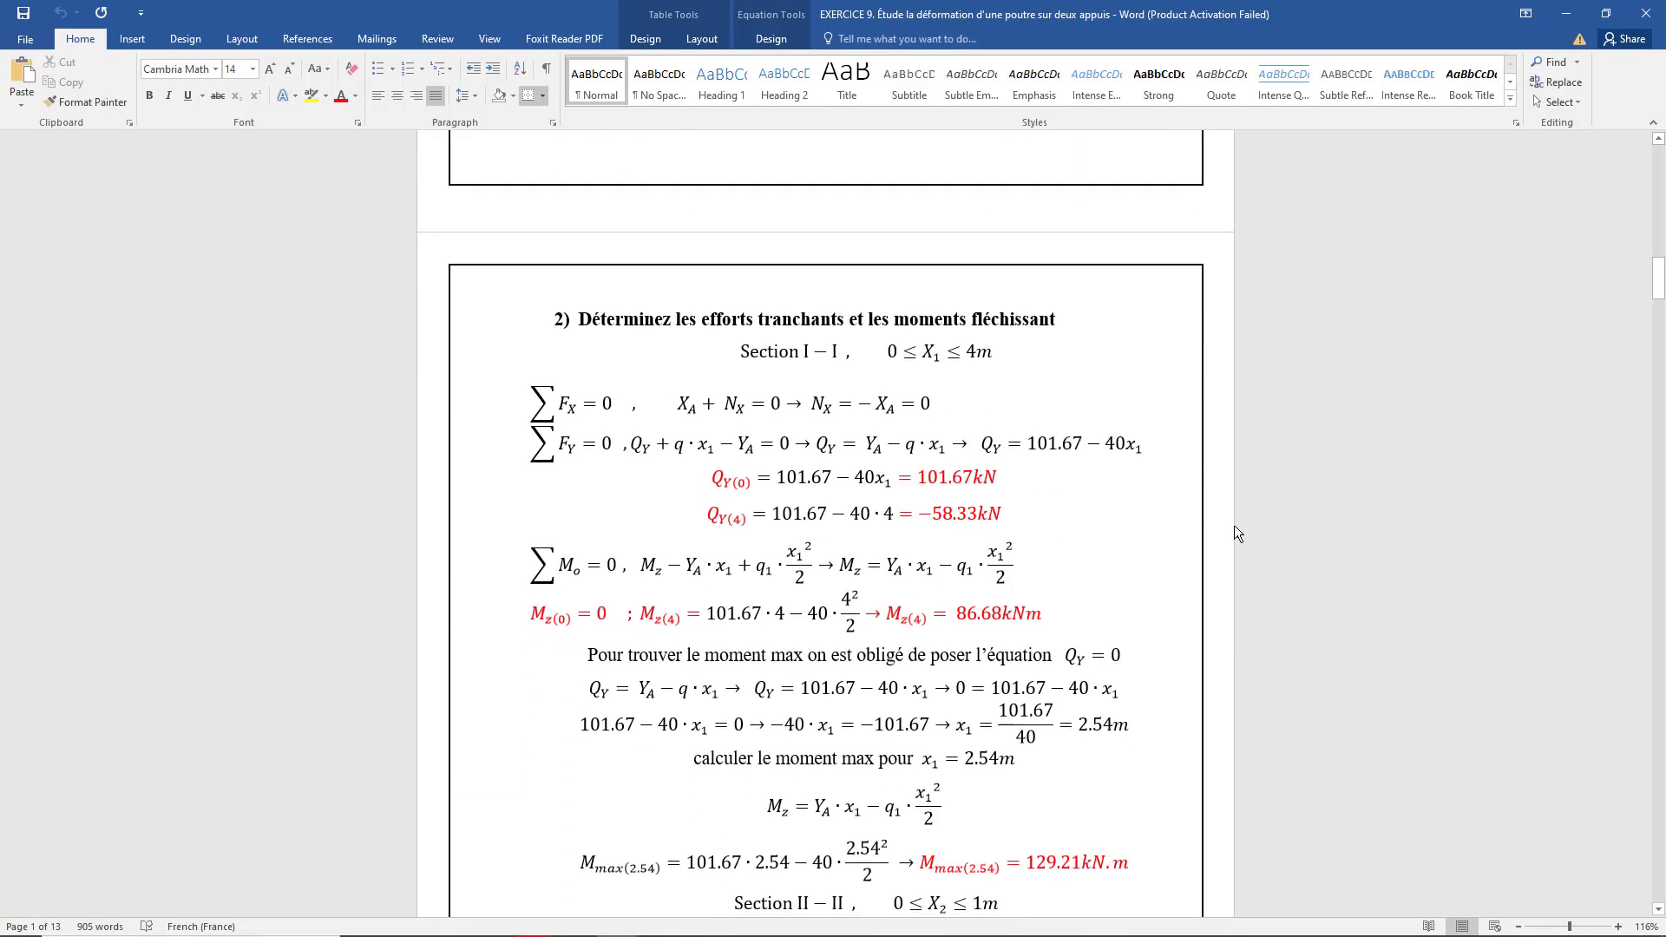
scroll(1236, 526, "up", 4)
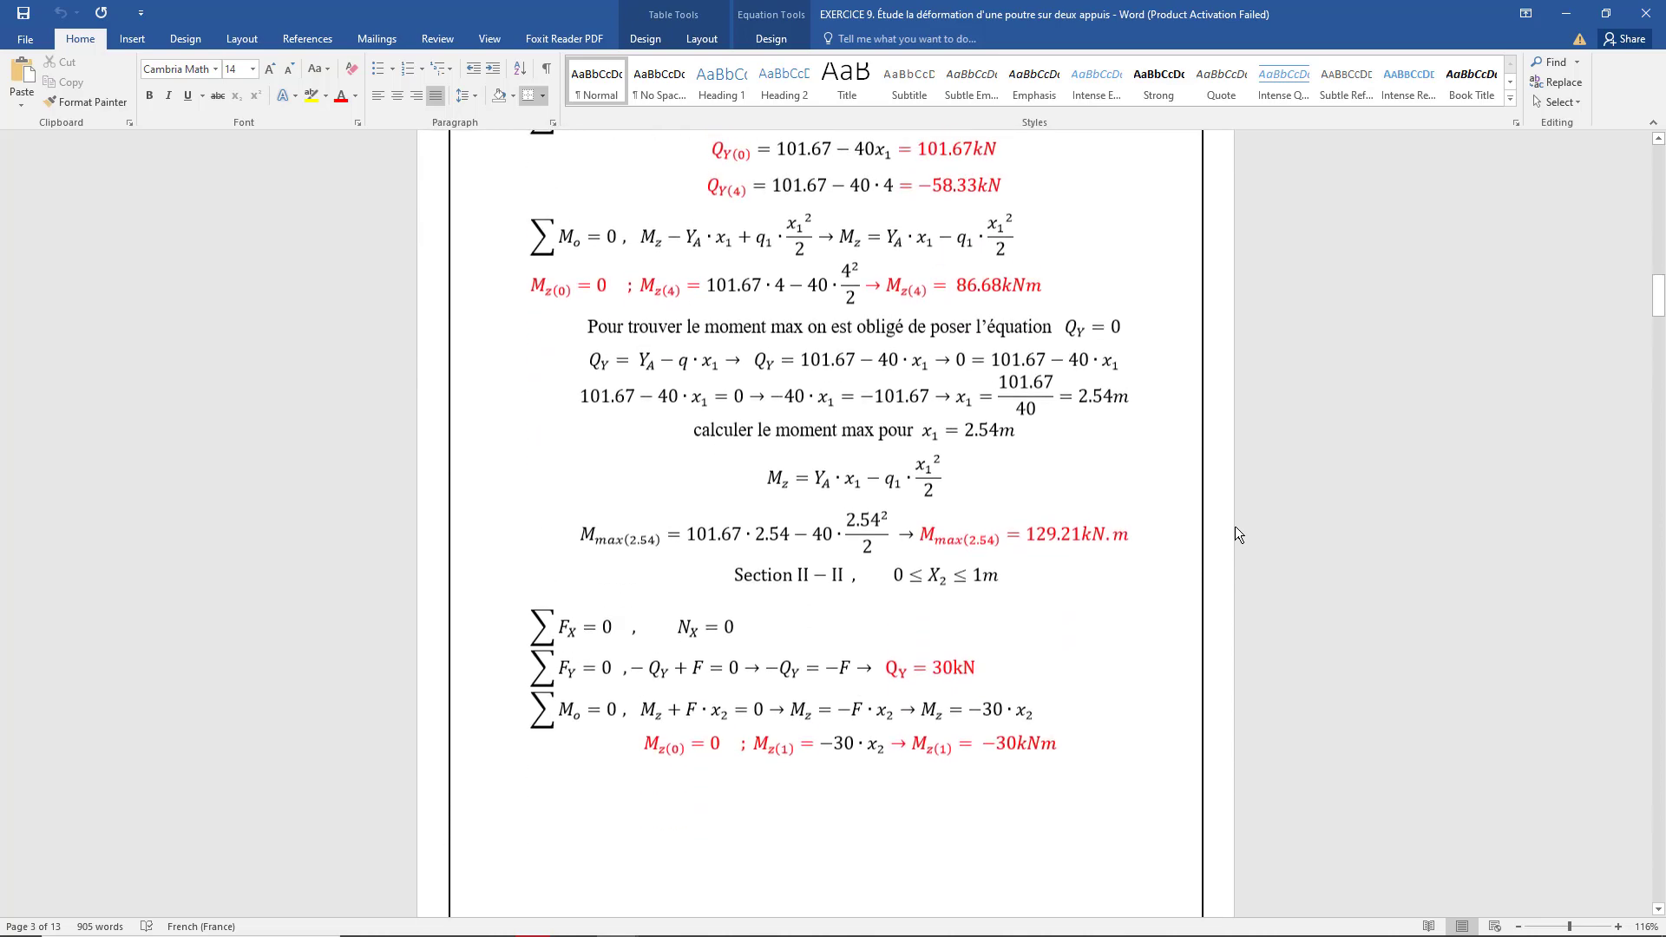
scroll(1236, 525, "down", 4)
scroll(1238, 537, "down", 11)
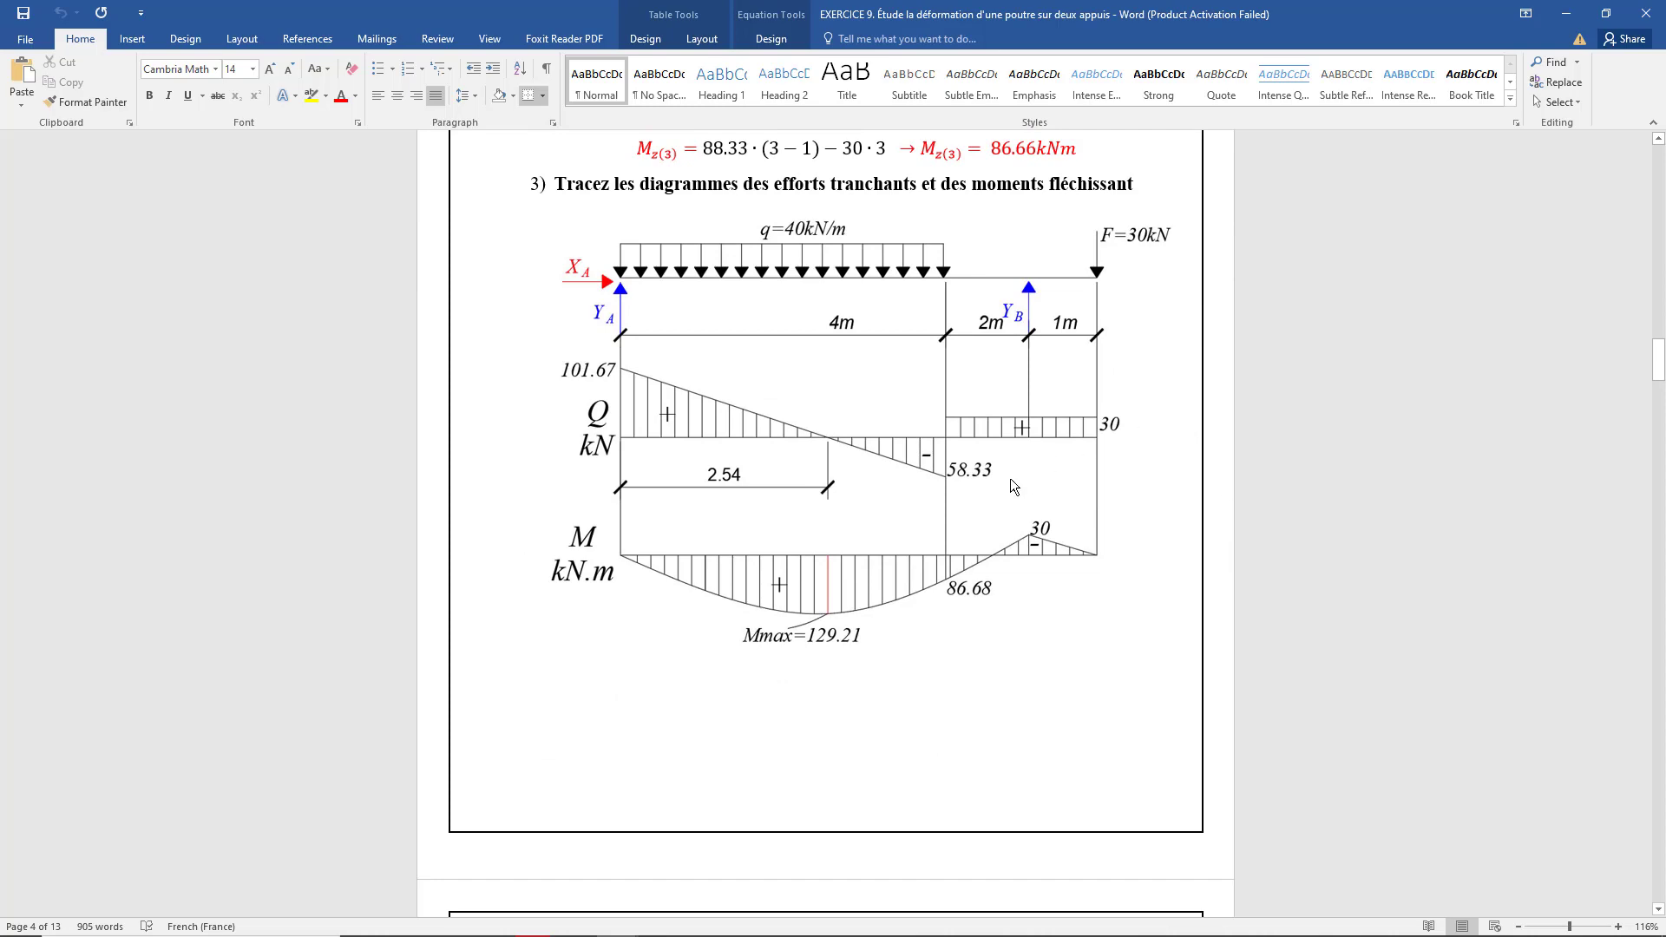
scroll(910, 530, "down", 1)
scroll(931, 545, "down", 8)
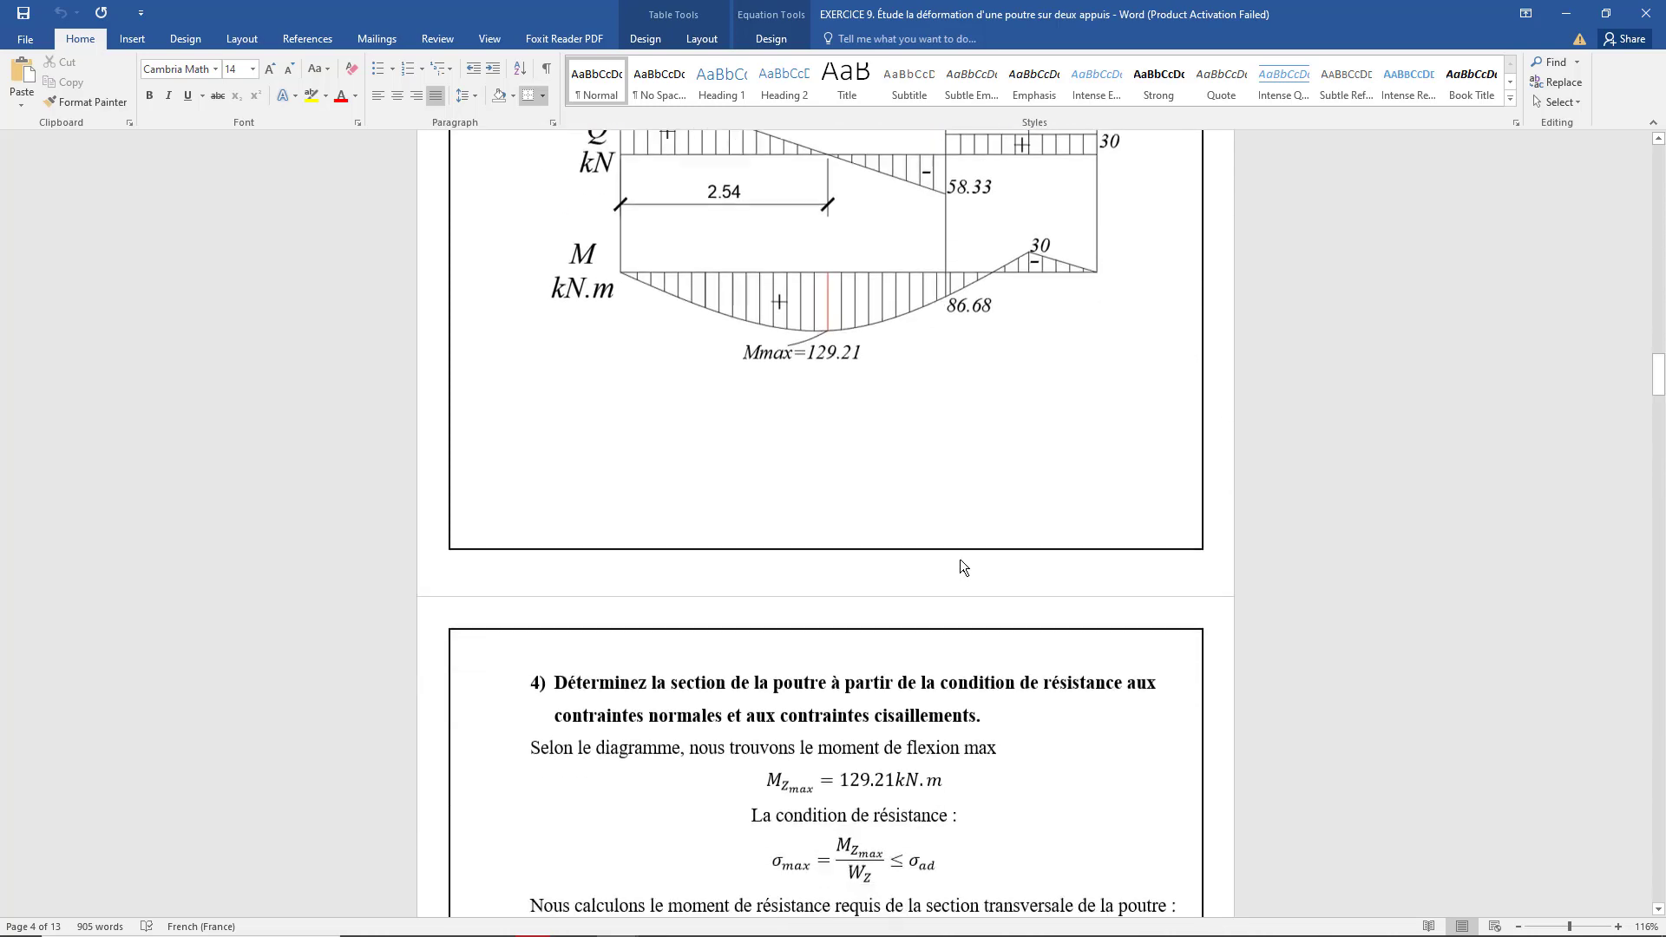
Step: Review the document's strength-based section sizing, from the square section onwards, through to the deflection and rotation equations
scroll(966, 555, "down", 7)
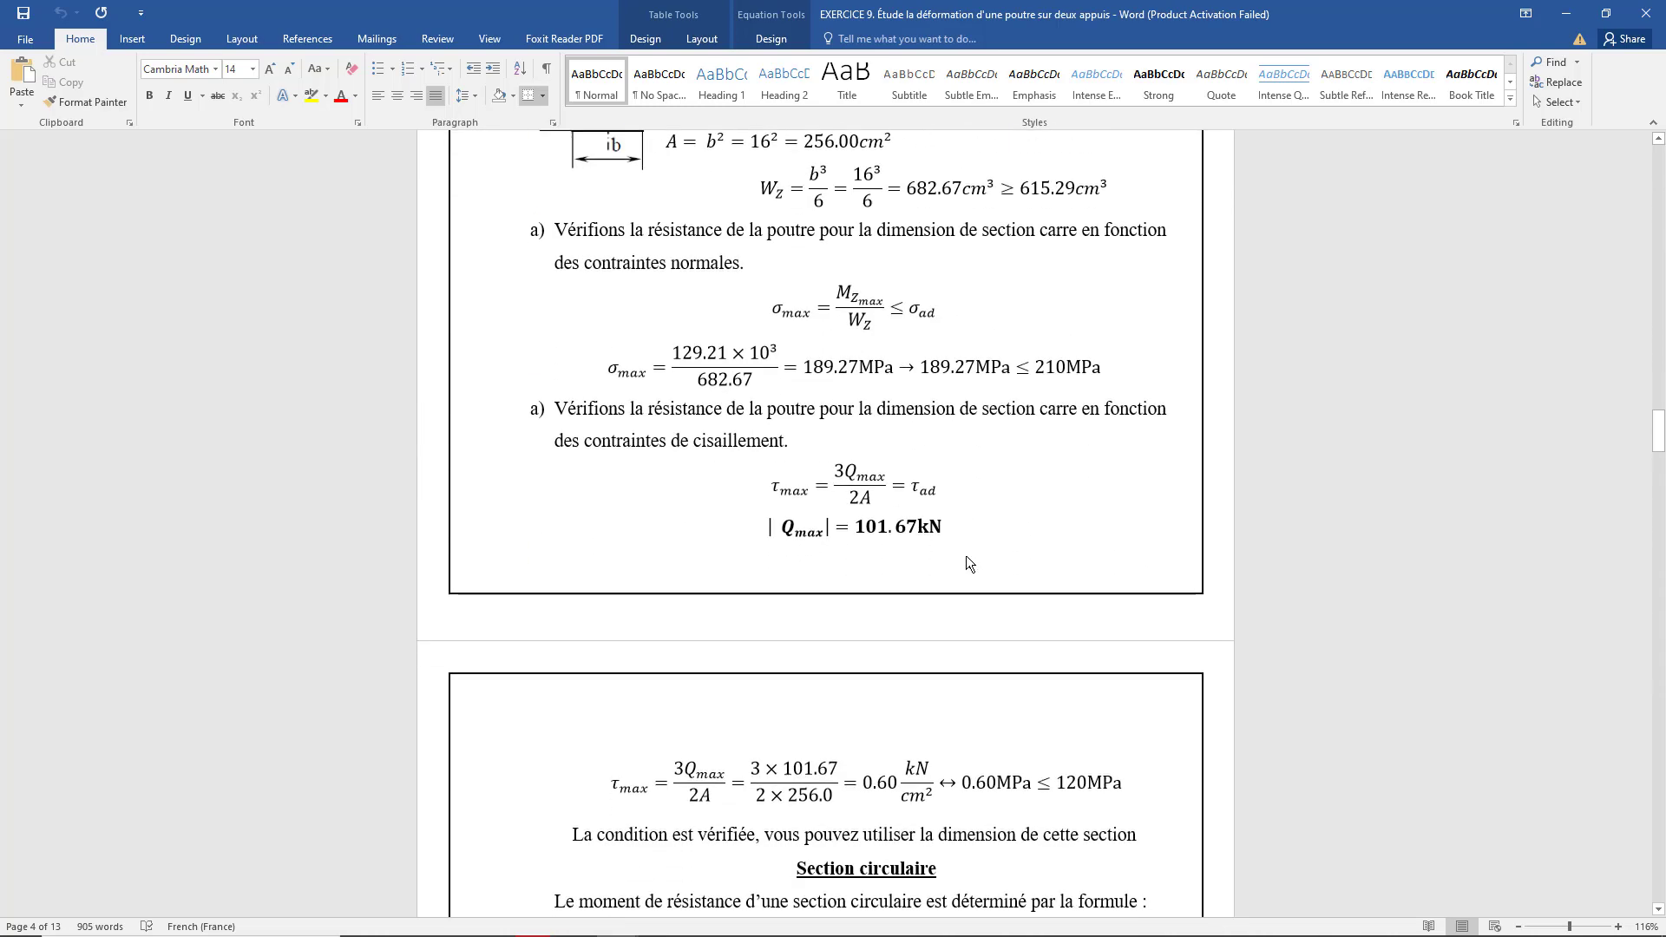
scroll(965, 556, "up", 3)
scroll(968, 560, "up", 5)
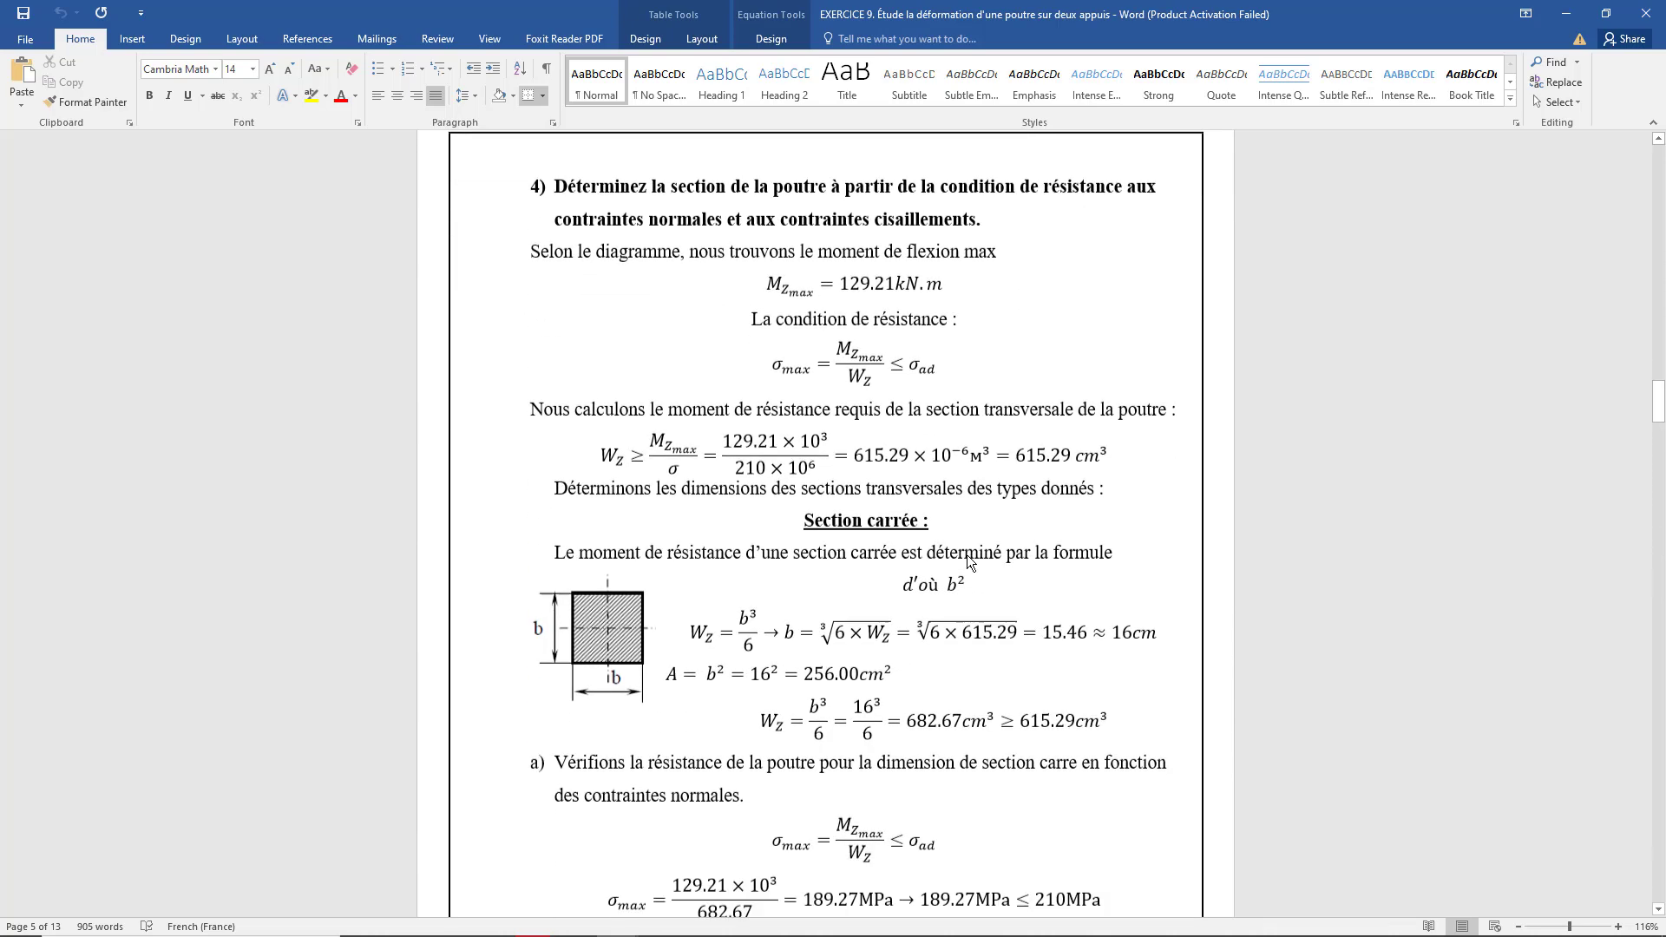
scroll(968, 559, "down", 5)
scroll(967, 554, "down", 2)
scroll(967, 555, "up", 1)
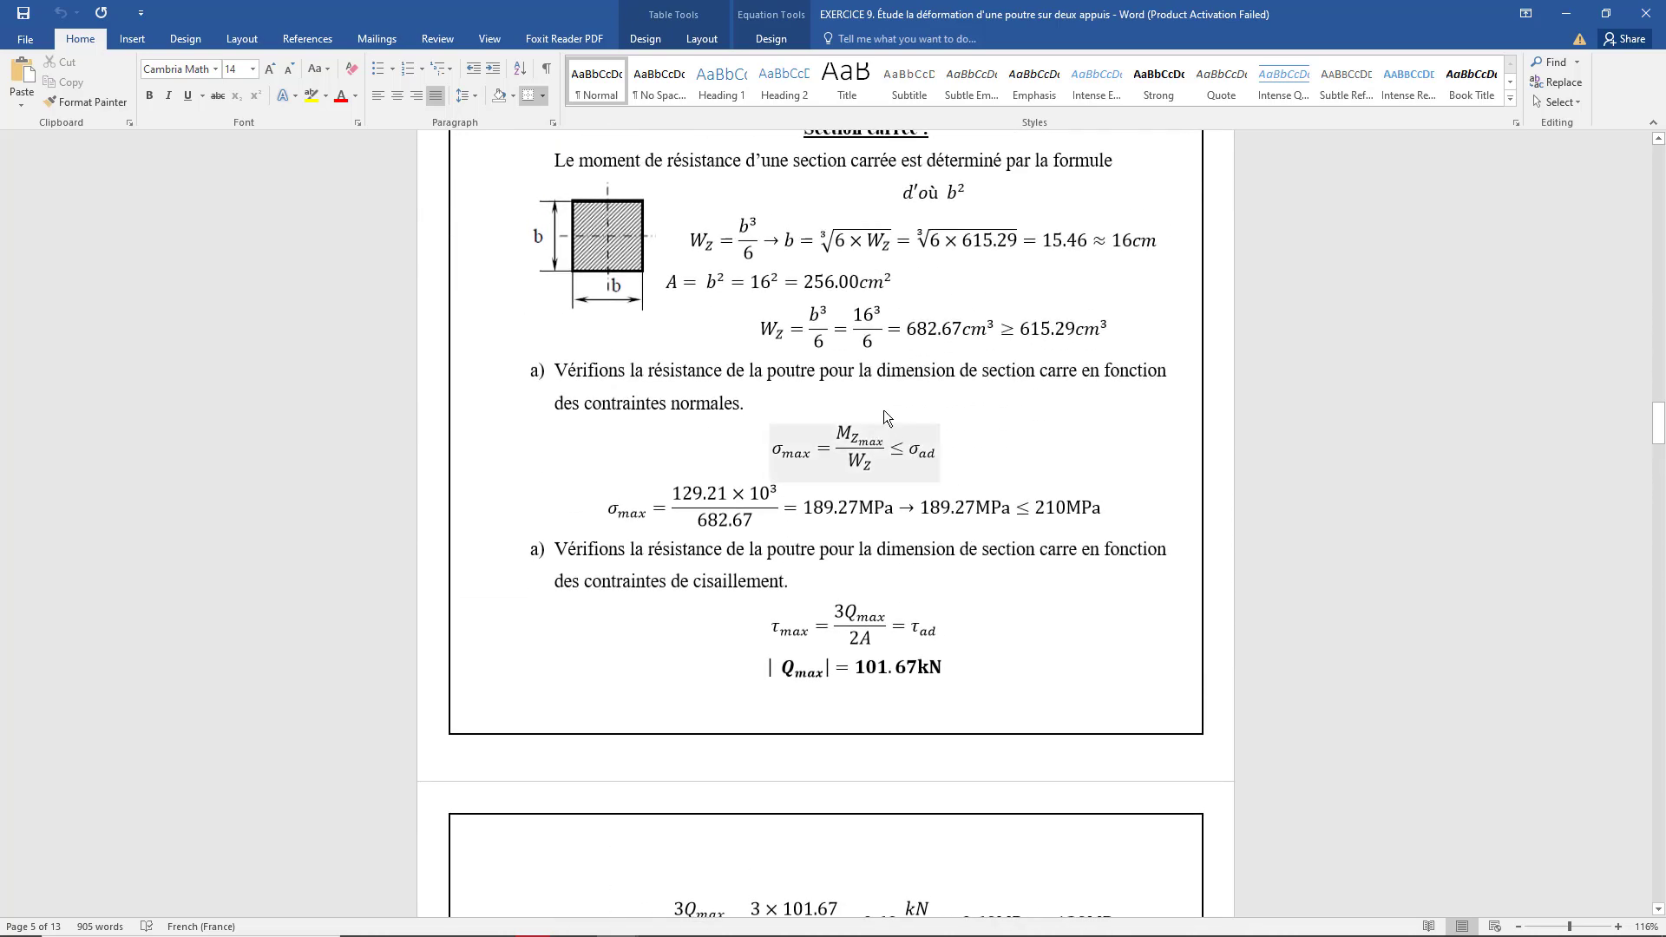
left_click(767, 290)
scroll(937, 588, "down", 9)
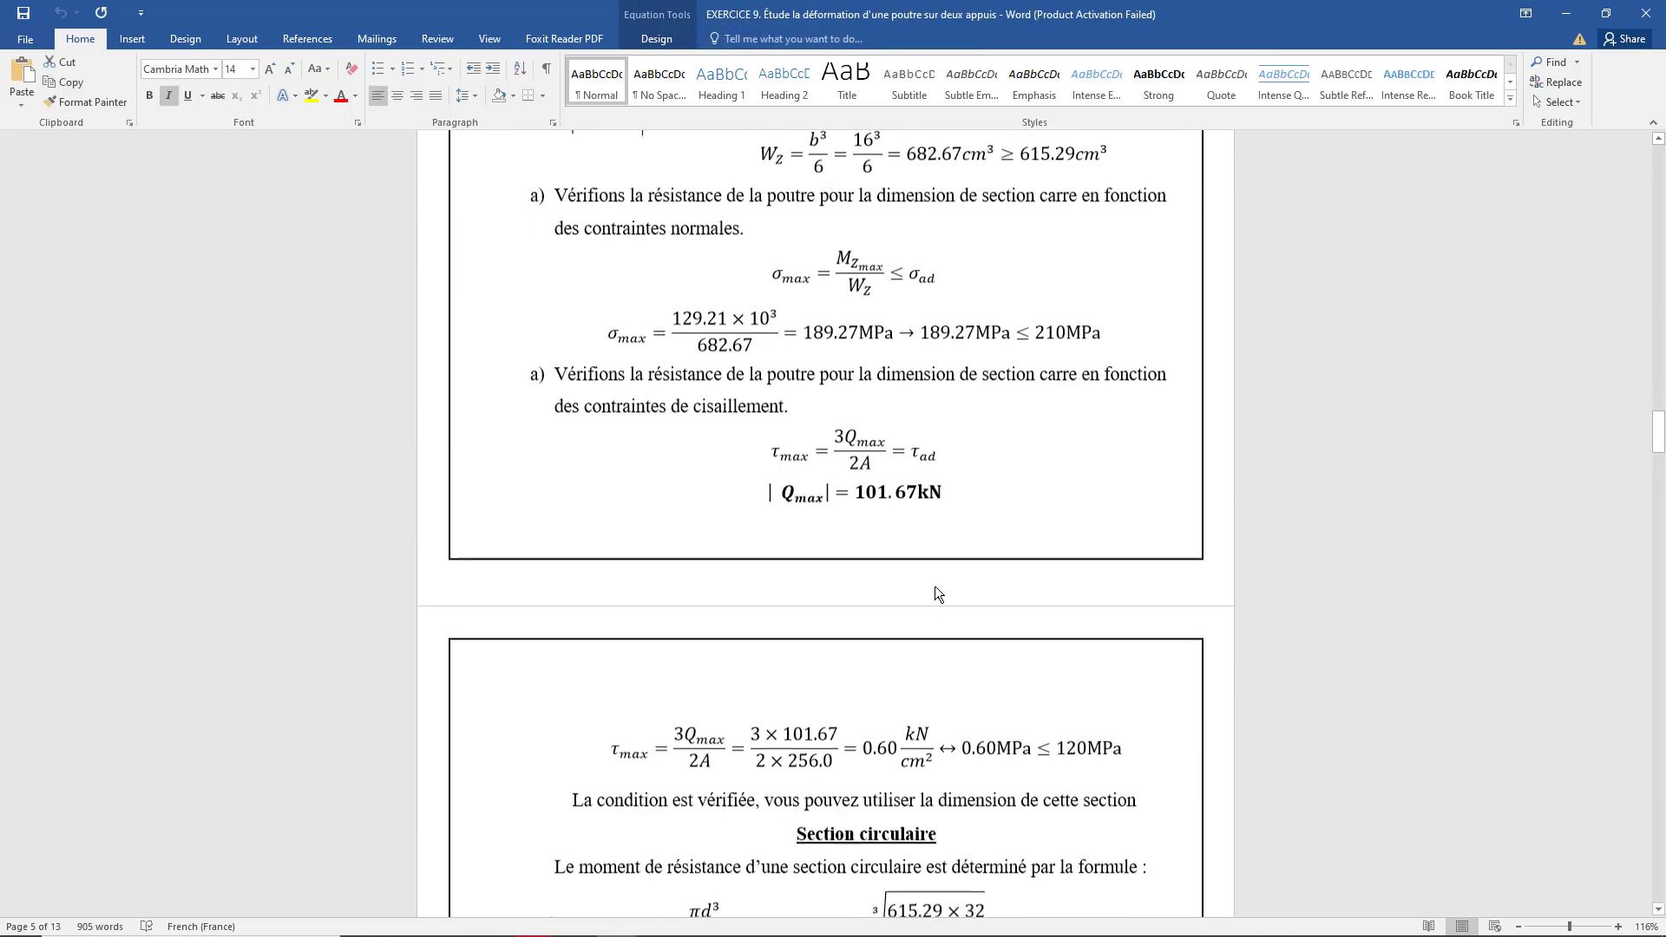
scroll(949, 601, "down", 10)
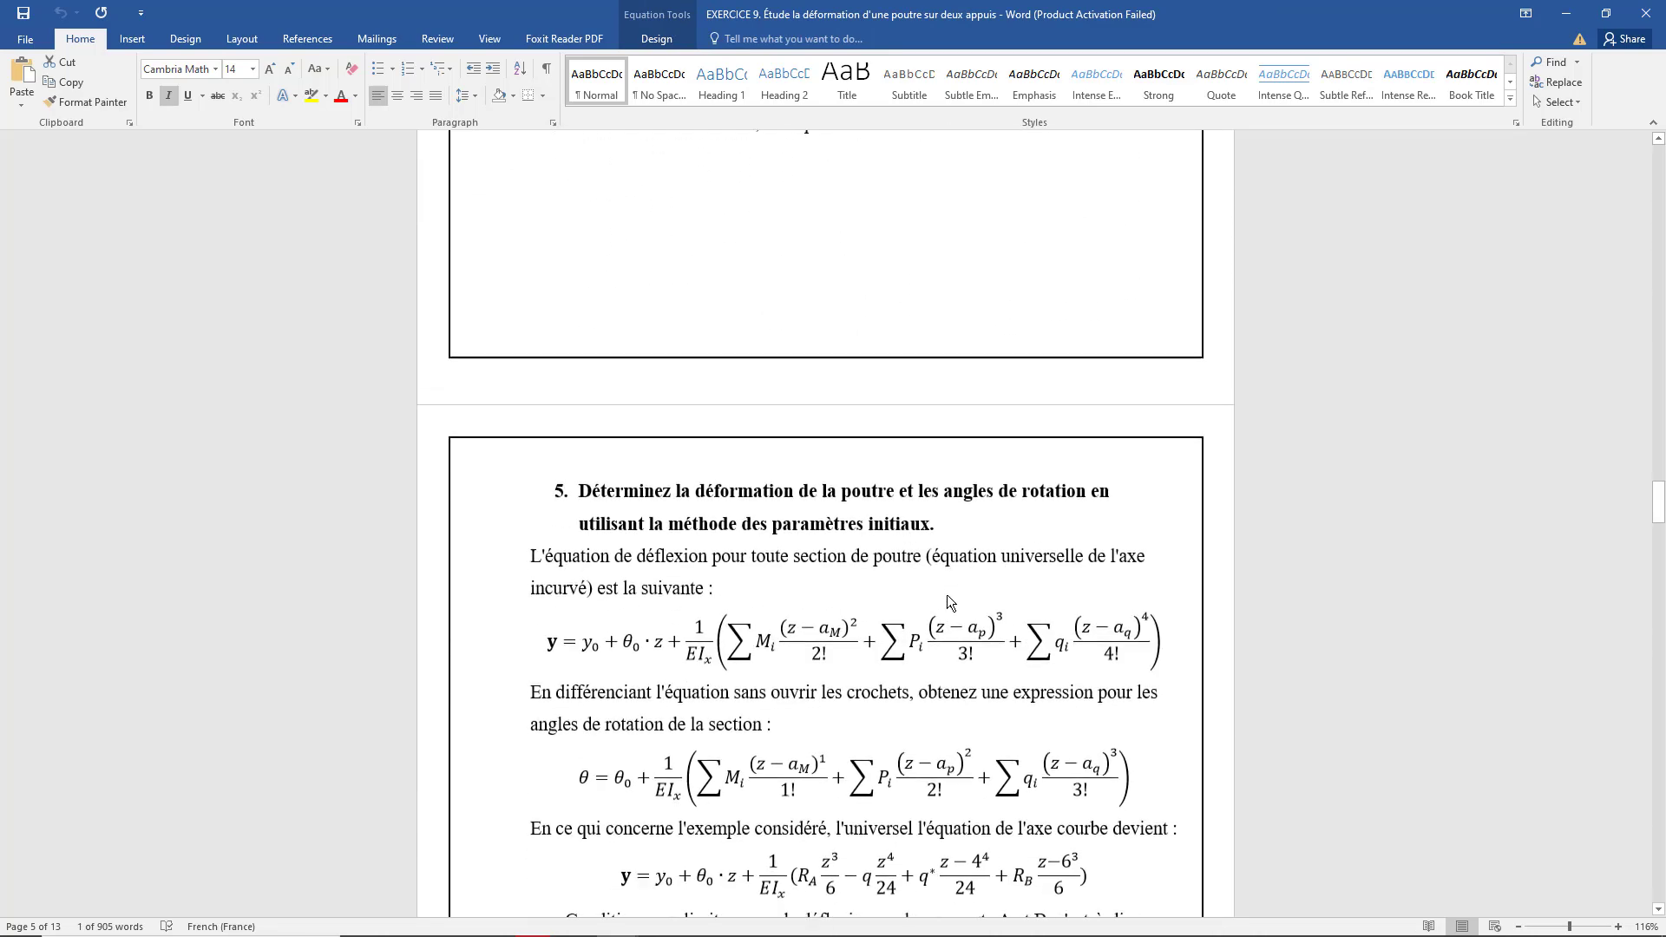